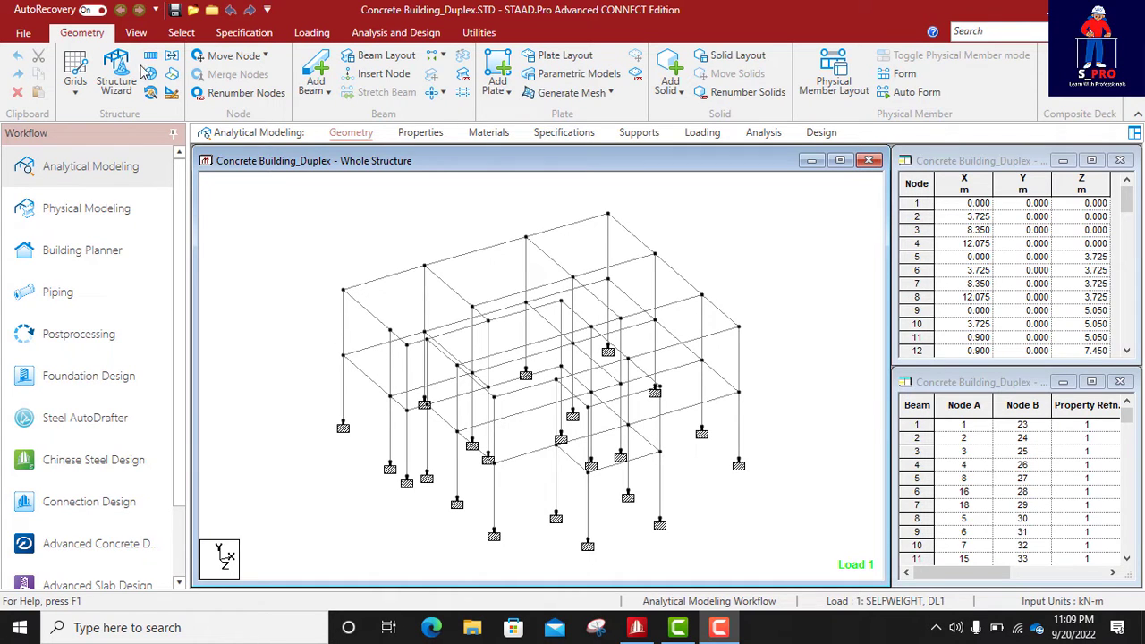
- Run the analysis of the whole duplex structure and stay in modeling mode when it completes
click(396, 32)
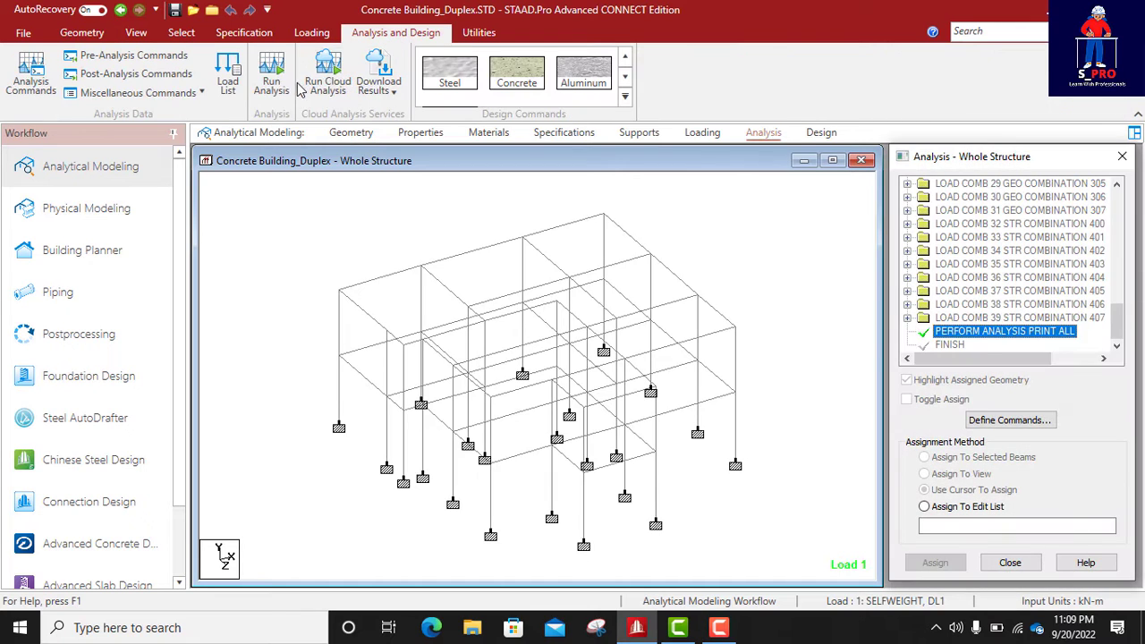
click(273, 79)
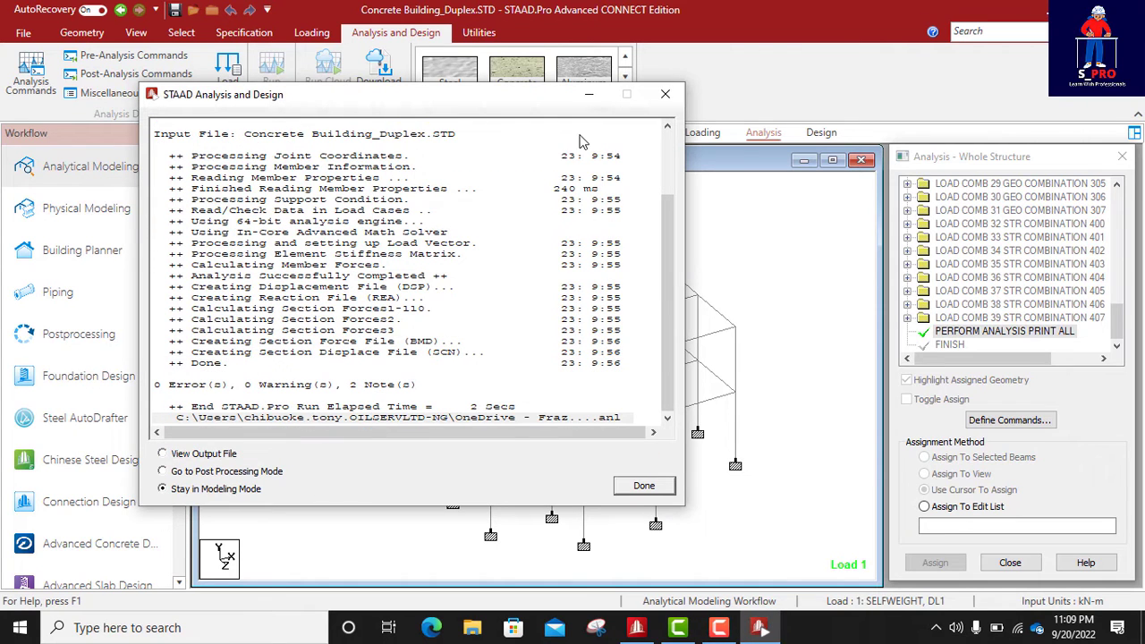
click(644, 485)
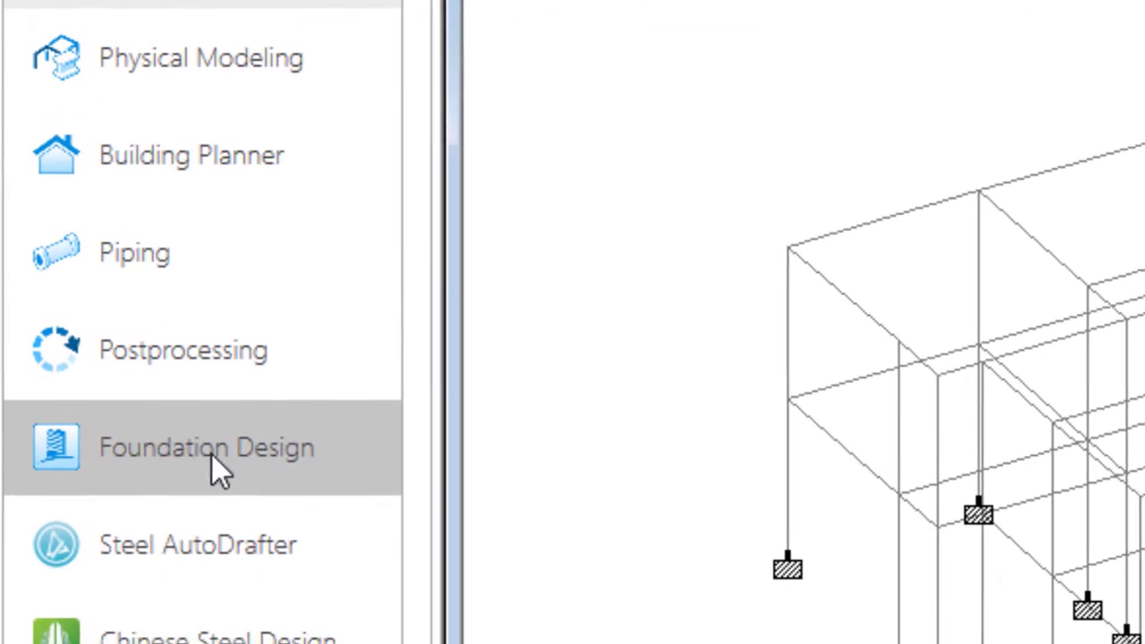
- In the Foundation Design workflow, include all load combinations from 10: SLS COMBINATION 100 onward and launch STAAD Foundation Advanced
click(167, 465)
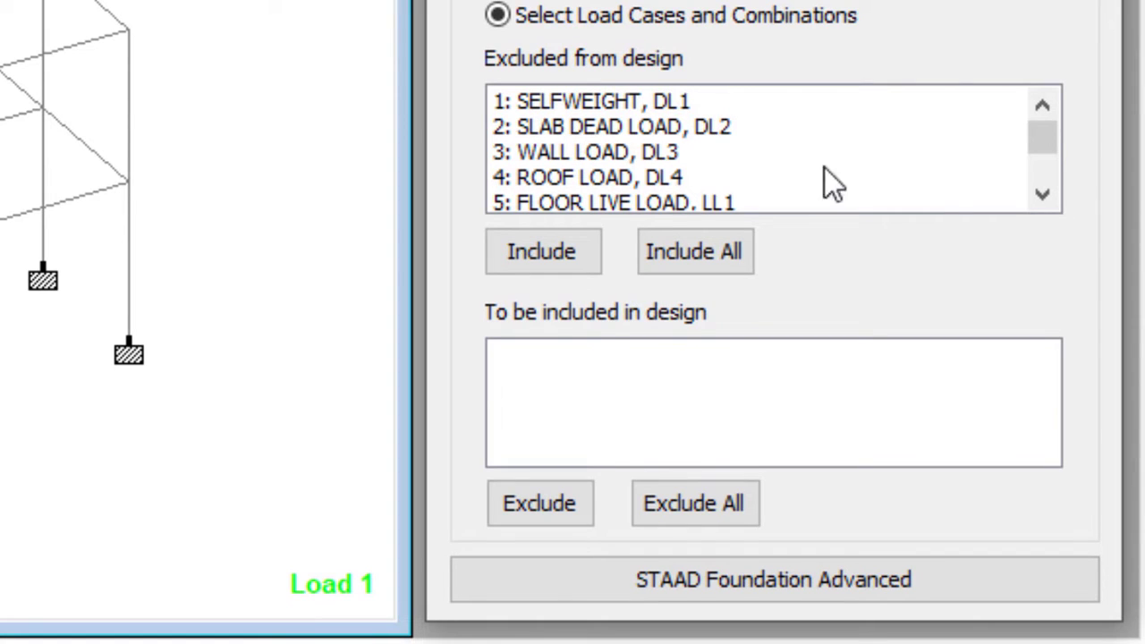
mouse_move(1042, 134)
mouse_down()
mouse_move(1043, 170)
mouse_move(1039, 134)
mouse_up()
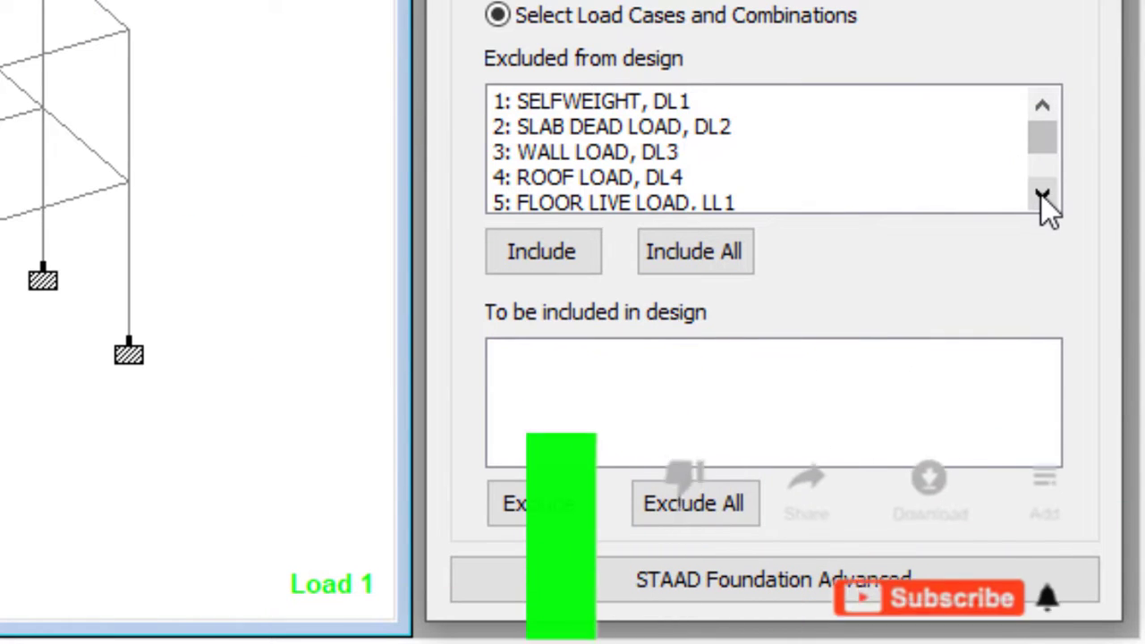
click(1041, 194)
drag(1040, 193, 1040, 193)
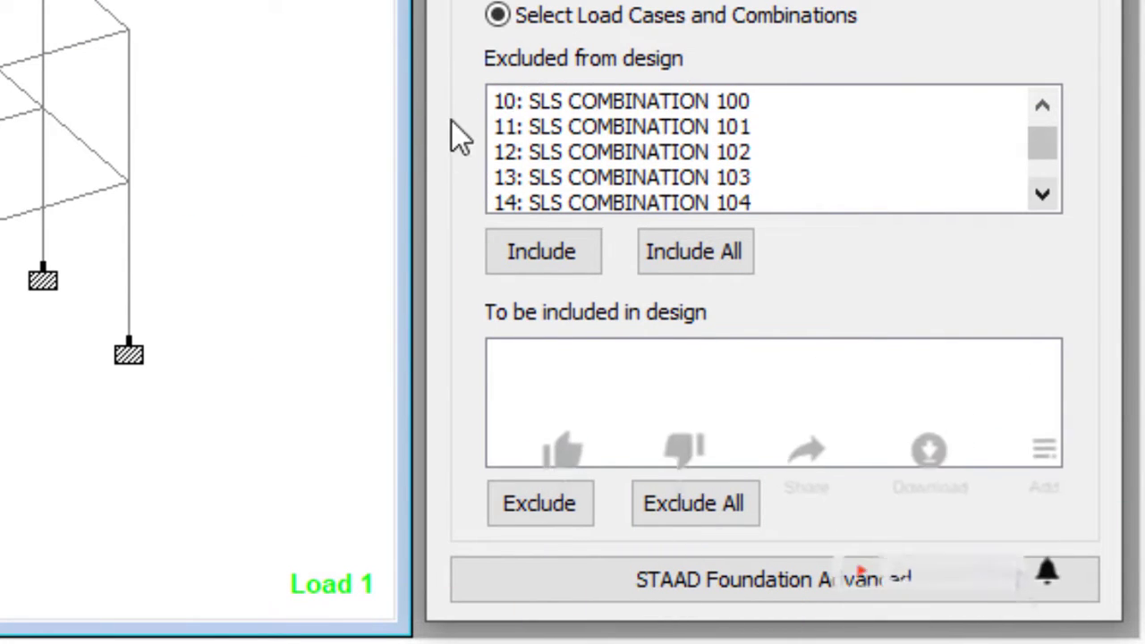
click(1042, 106)
drag(670, 126, 670, 263)
click(540, 261)
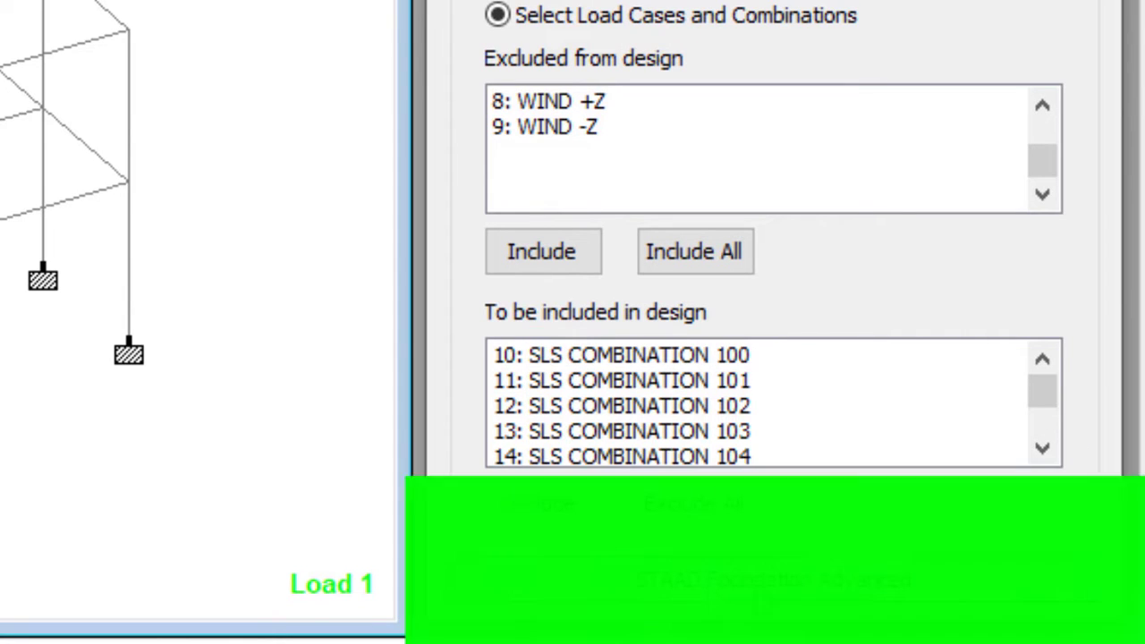
click(781, 587)
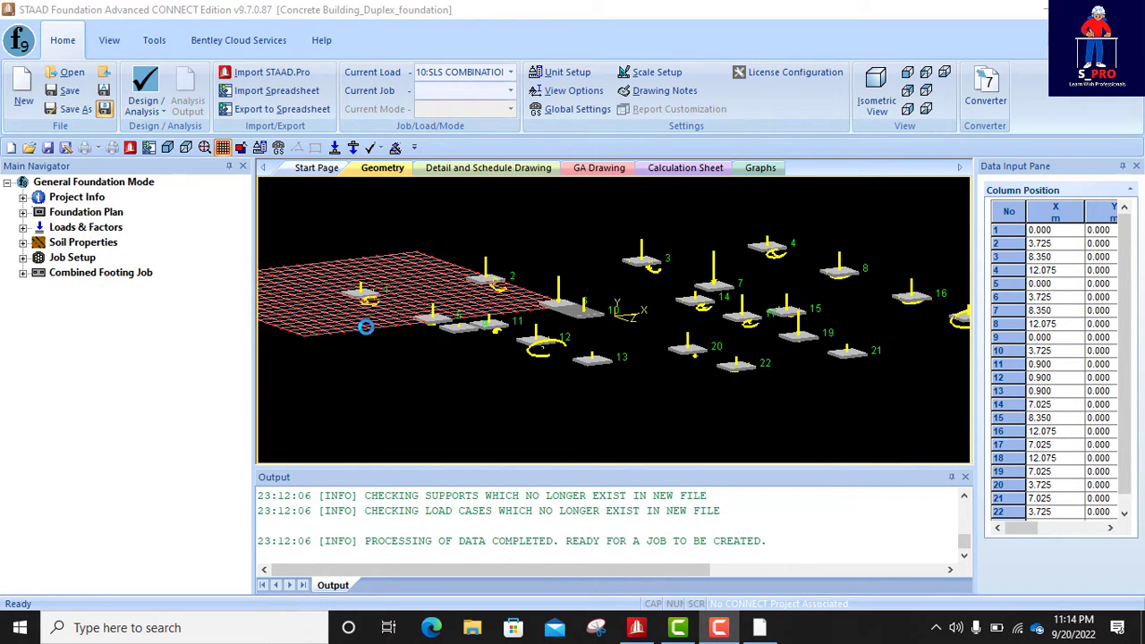
- Examine the imported column supports and their loads, checking closely spaced supports such as 5, 9 and 11 for combined footings
scroll(434, 339, up, 1)
scroll(483, 338, up, 5)
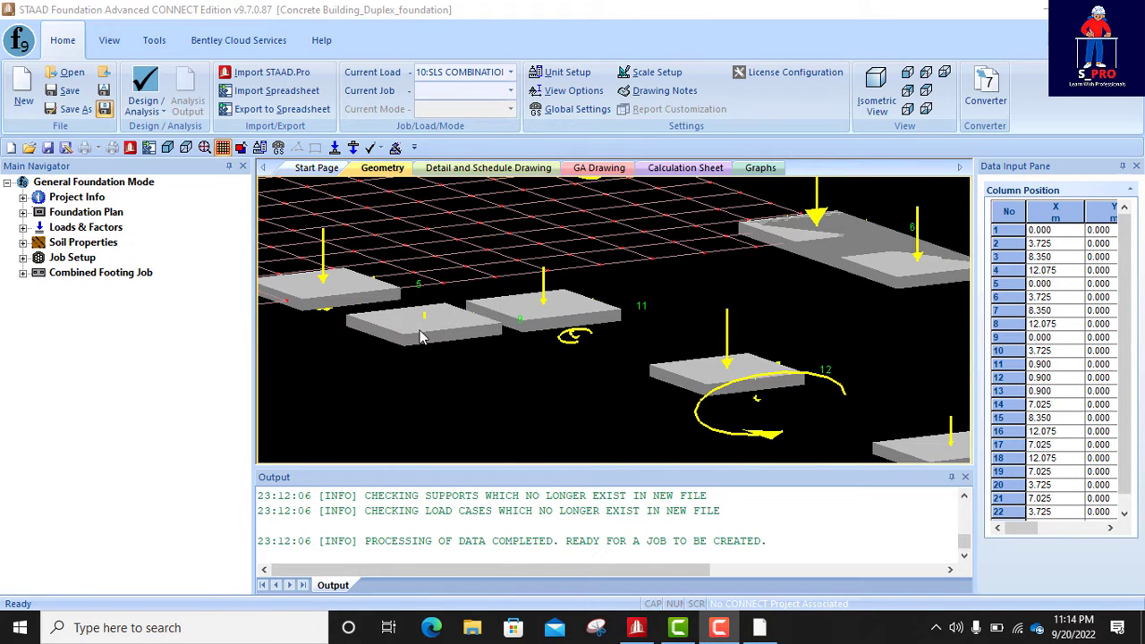
click(424, 300)
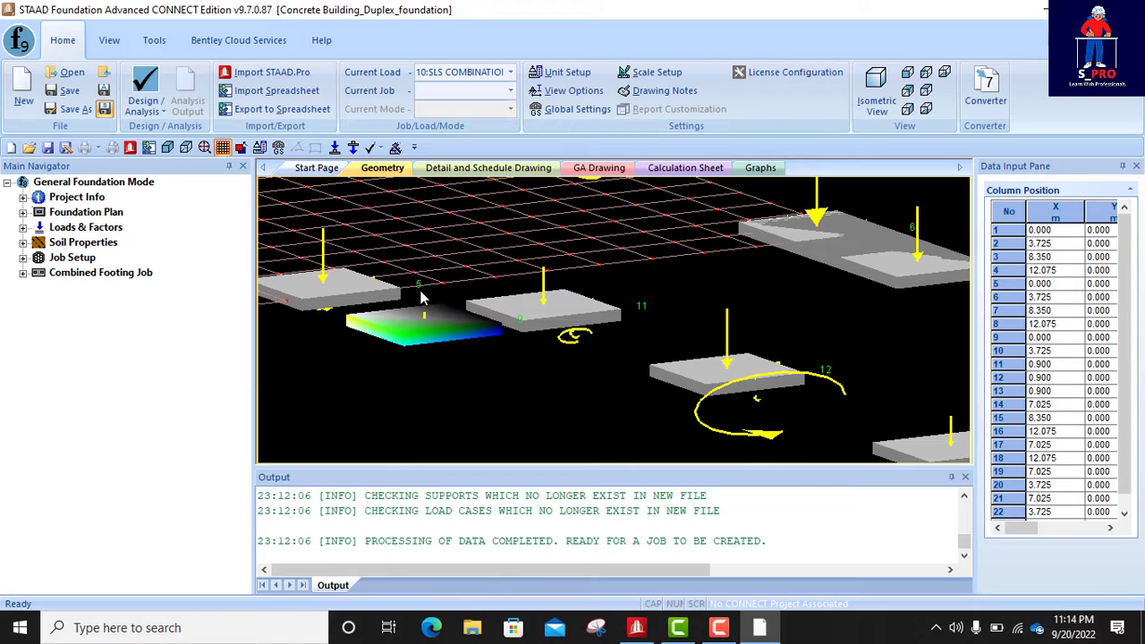
click(555, 316)
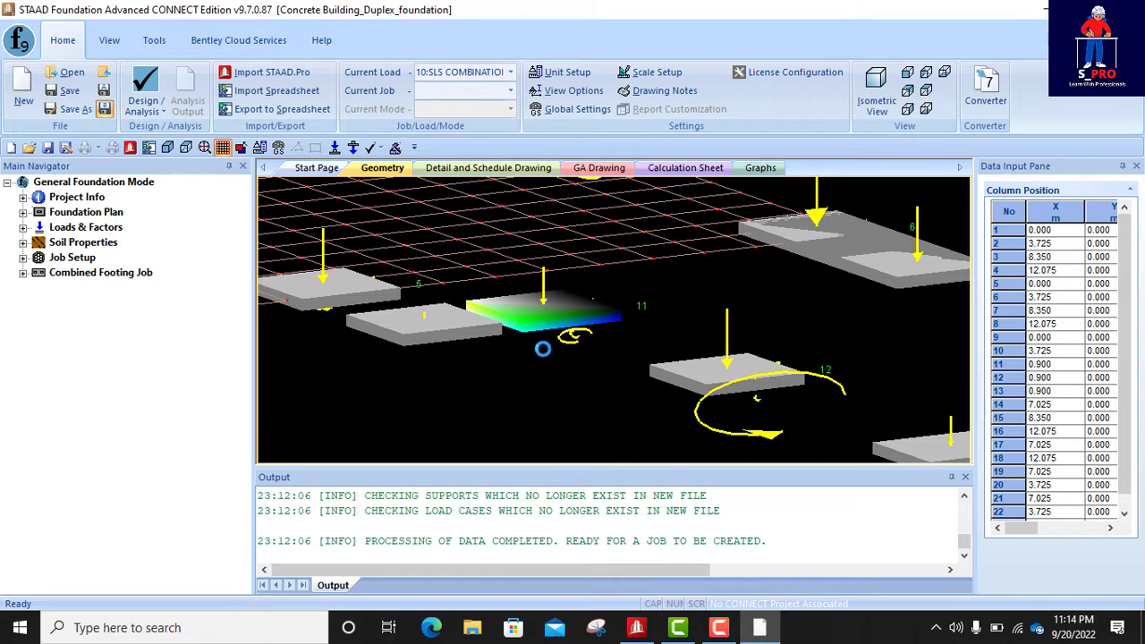
scroll(499, 332, down, 3)
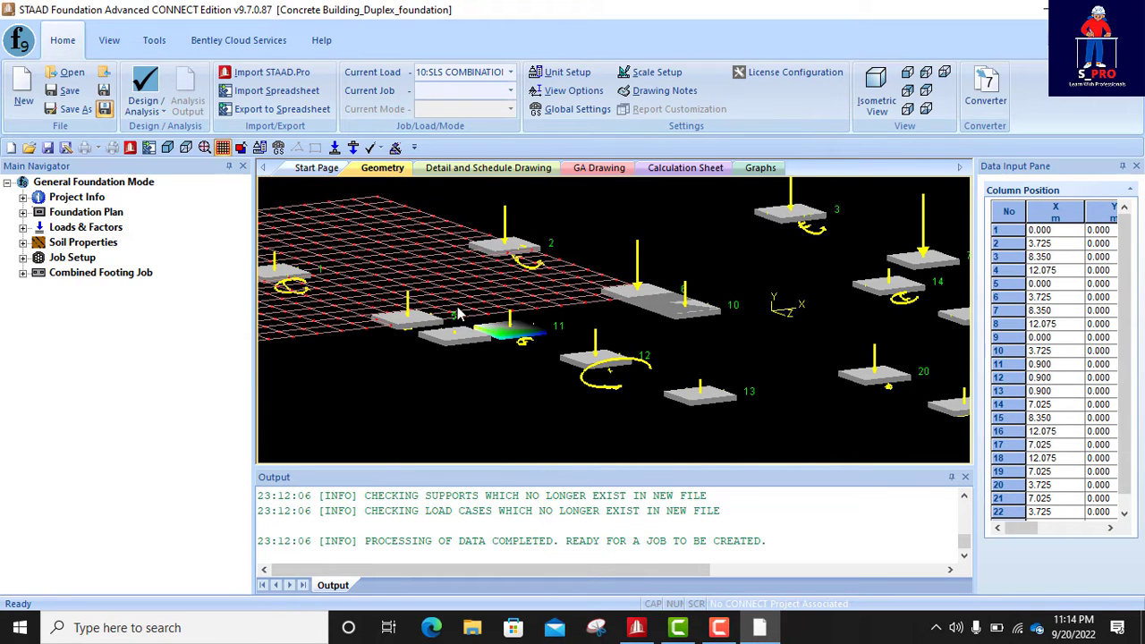
scroll(414, 302, down, 3)
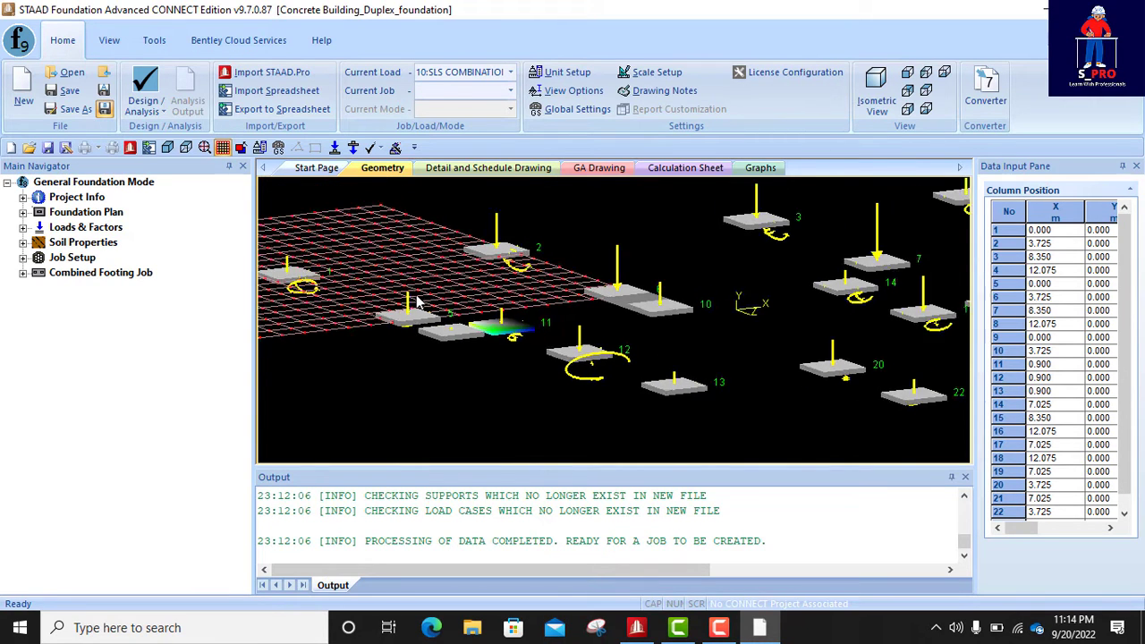
scroll(823, 294, up, 5)
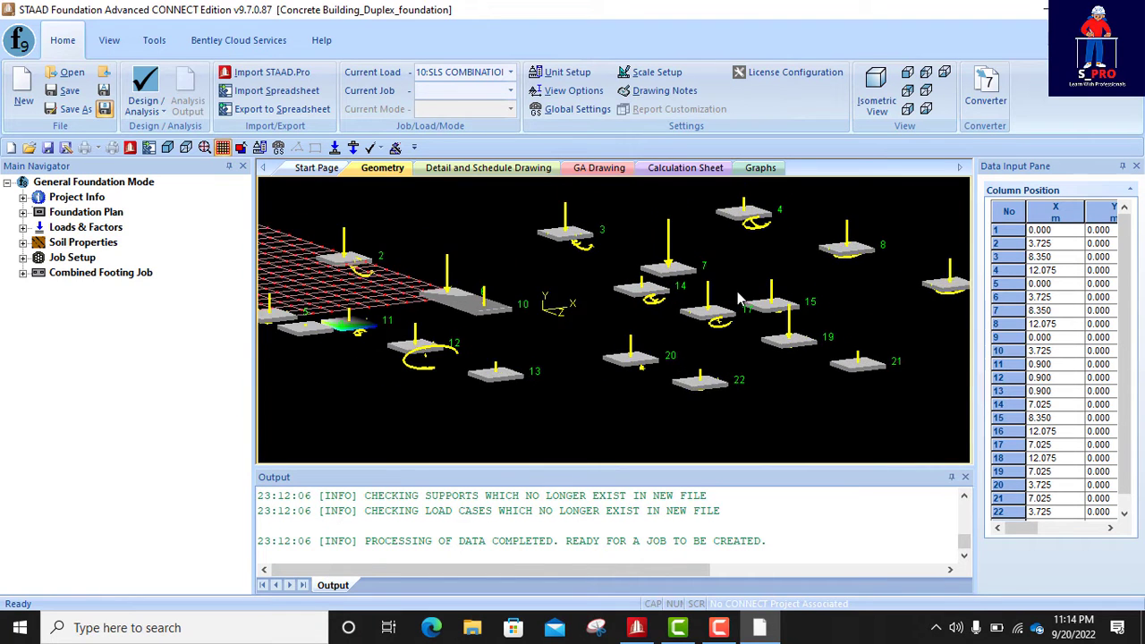
scroll(565, 300, down, 5)
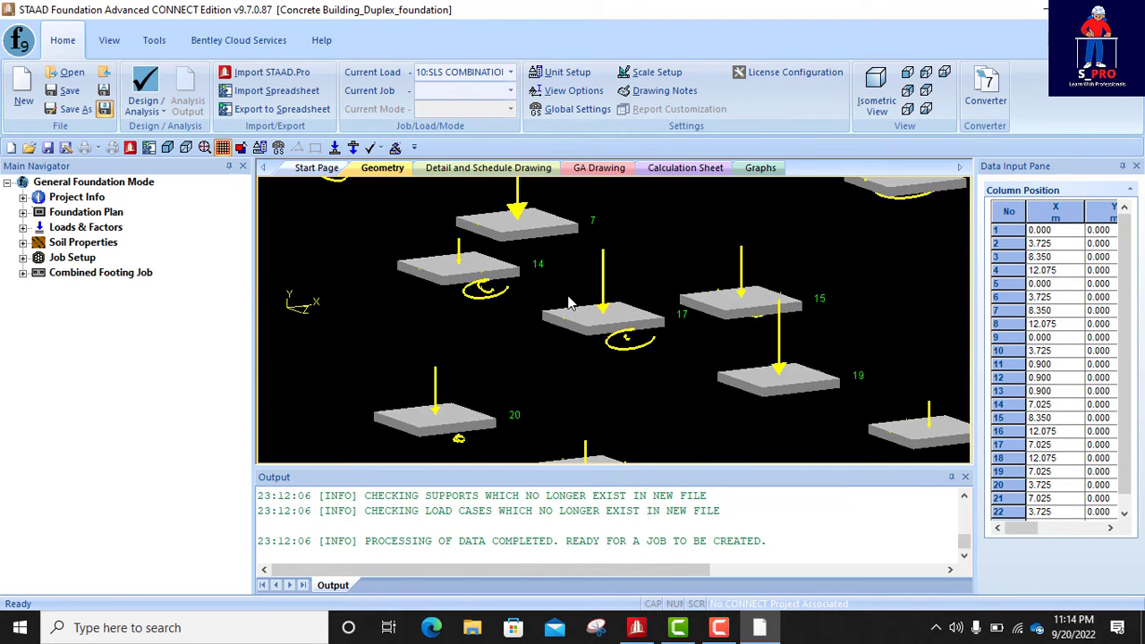
scroll(516, 322, up, 5)
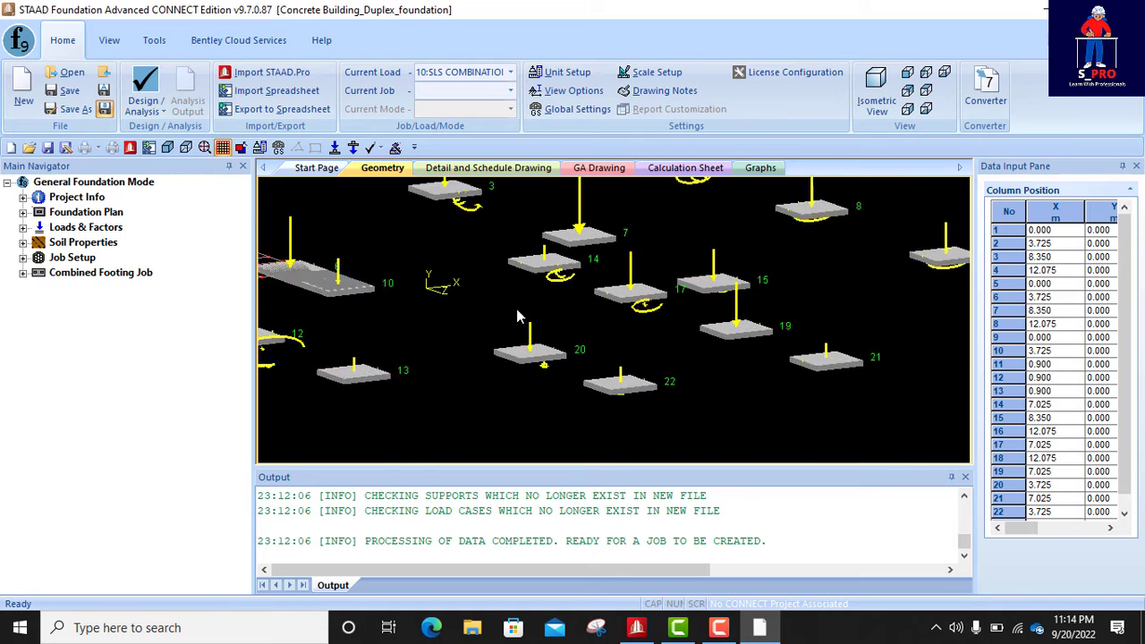
scroll(739, 349, down, 4)
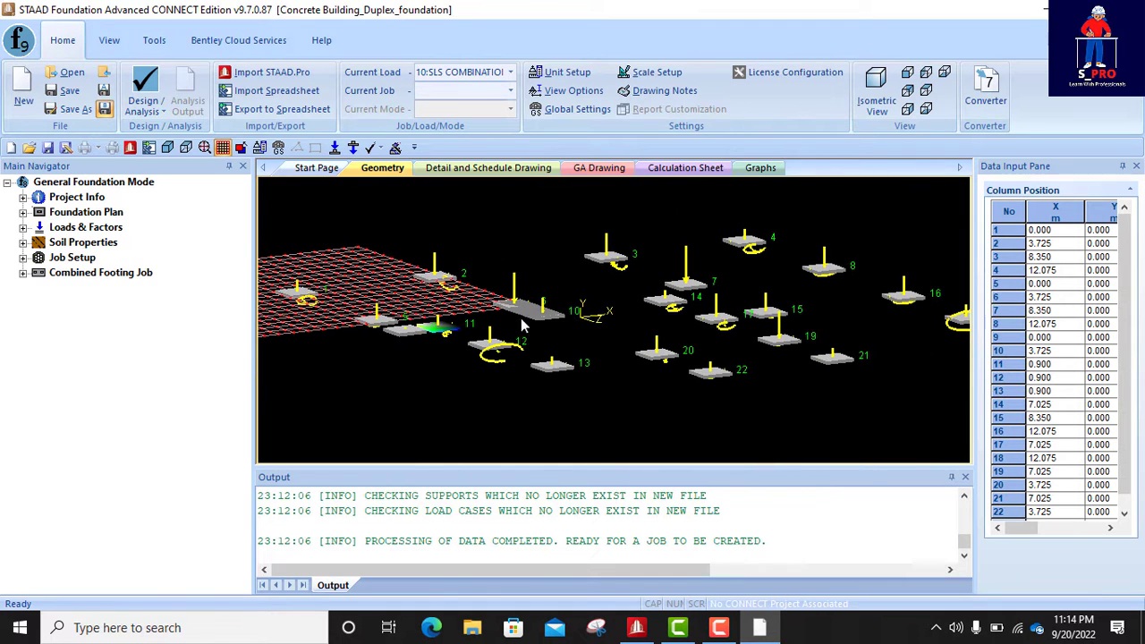
scroll(398, 358, up, 5)
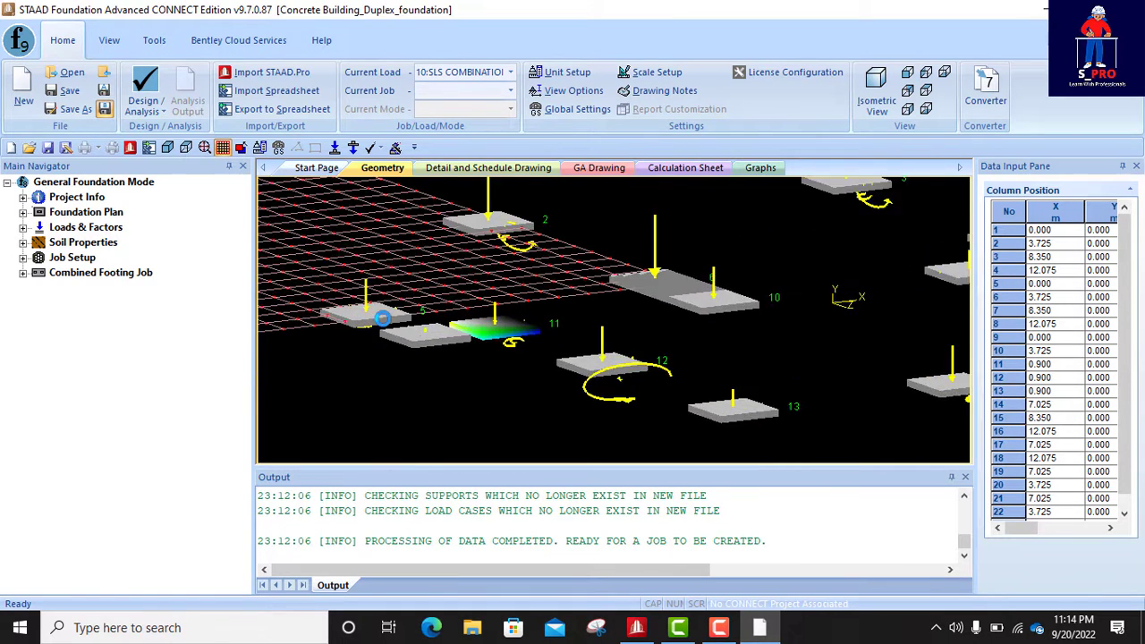
scroll(483, 349, up, 3)
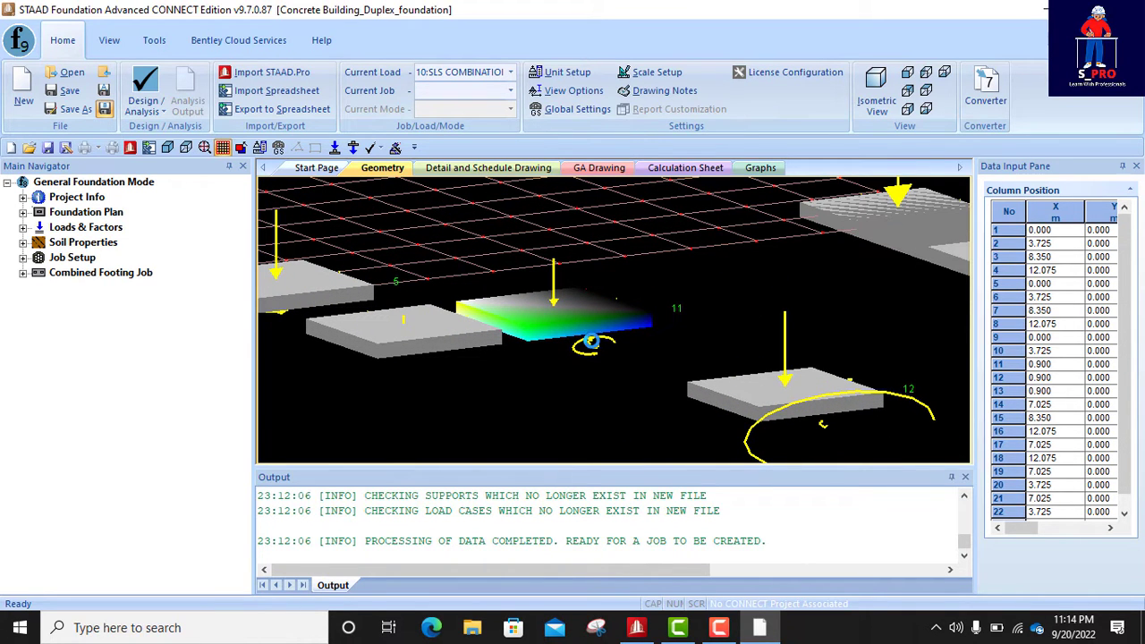
scroll(556, 374, down, 3)
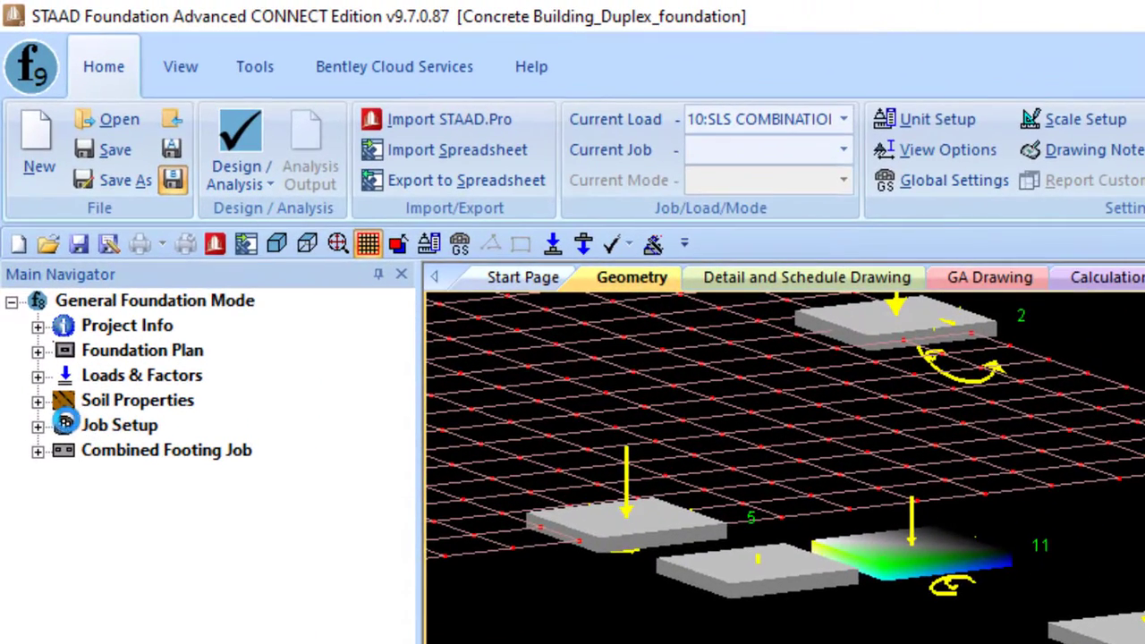
- Start creating a new foundation job, then undock and enlarge the Data Input Pane holding its settings
click(37, 426)
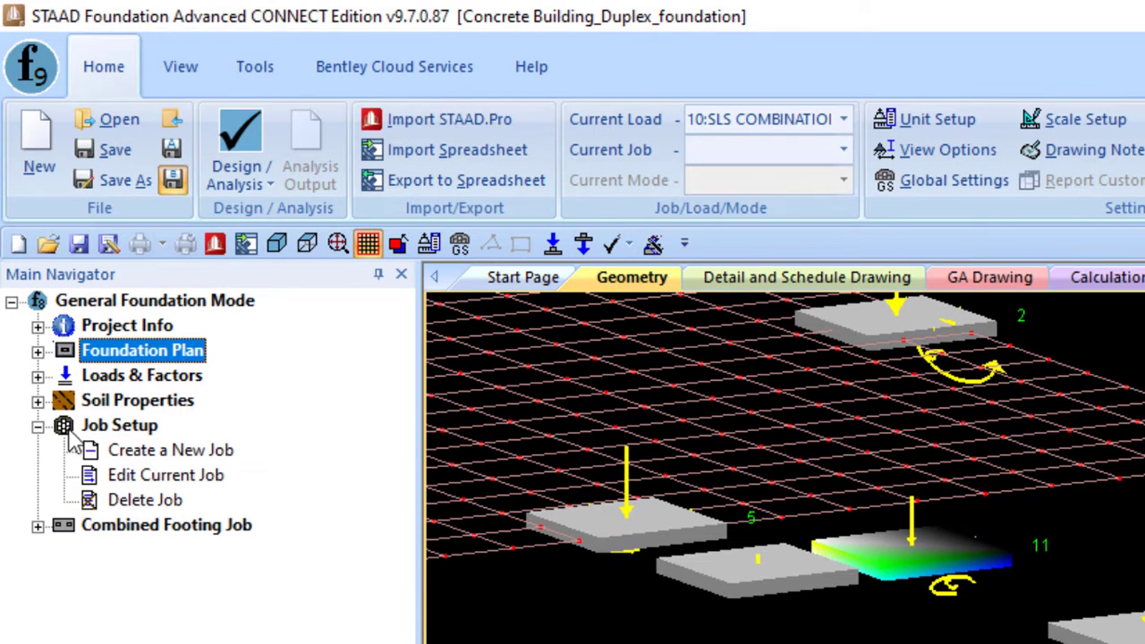
click(143, 452)
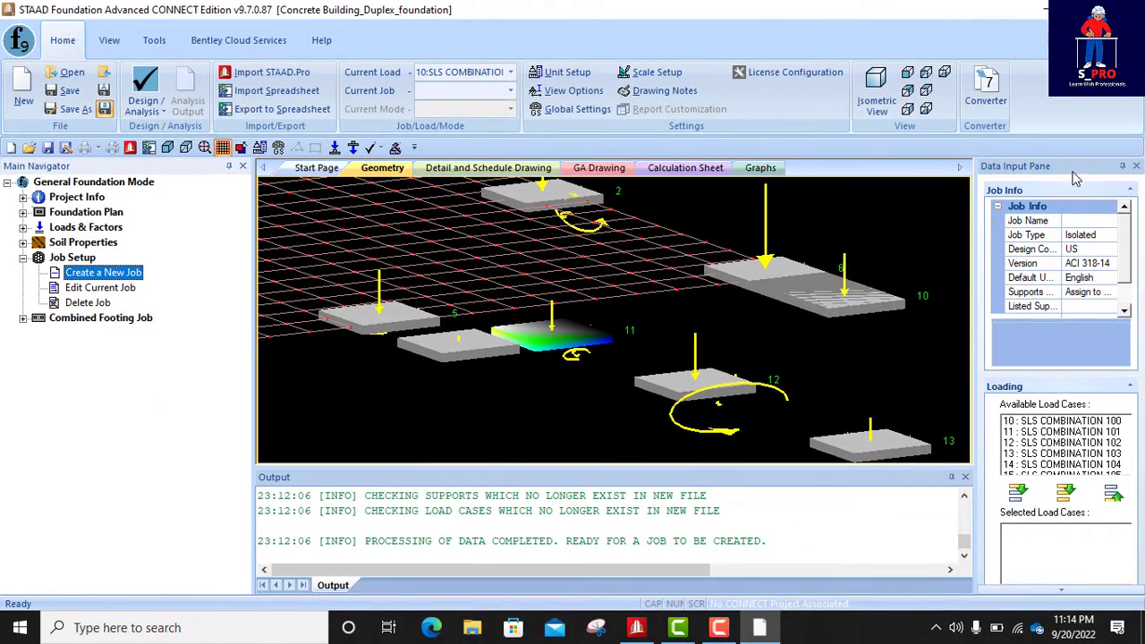
drag(1077, 175, 373, 224)
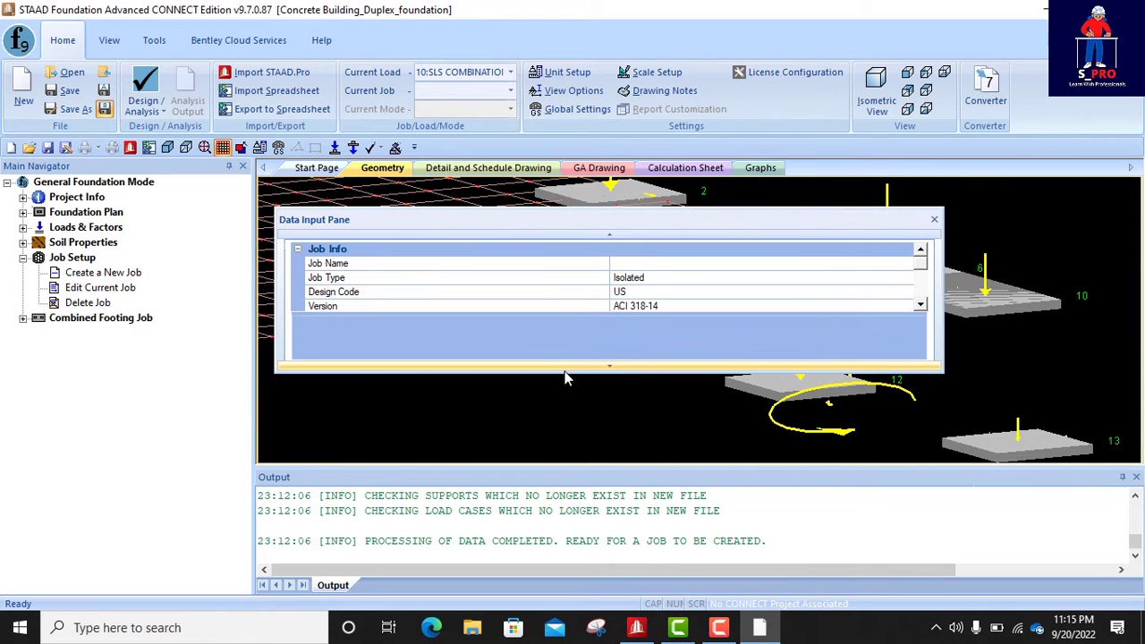
drag(563, 372, 509, 490)
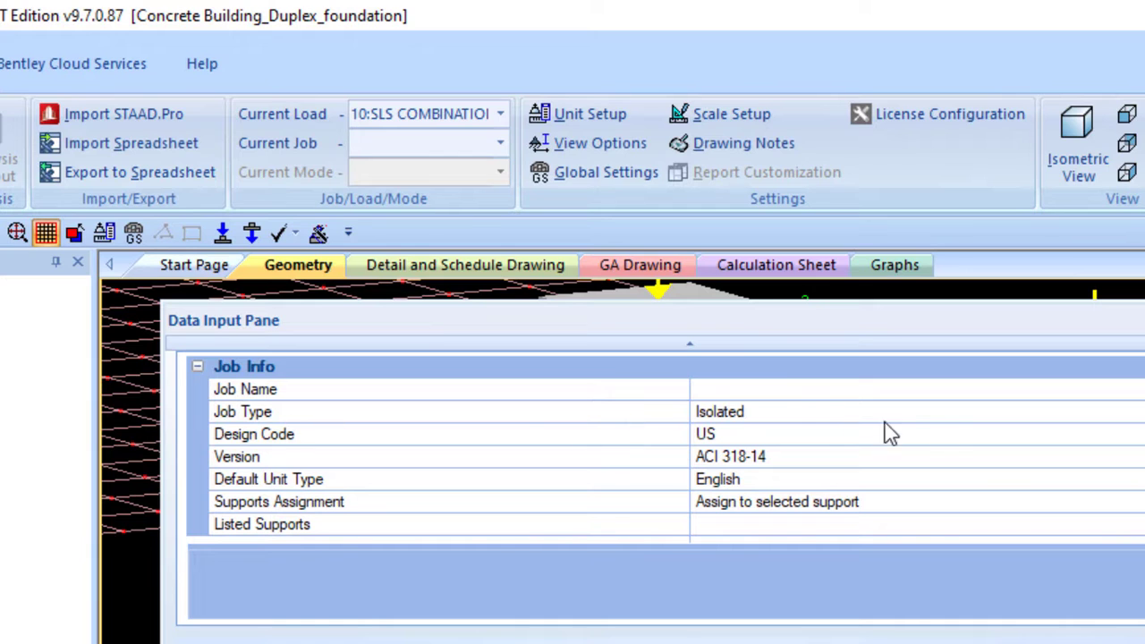
- Name the new job "Duplex Combined footing" and set its job type to Combined
click(787, 391)
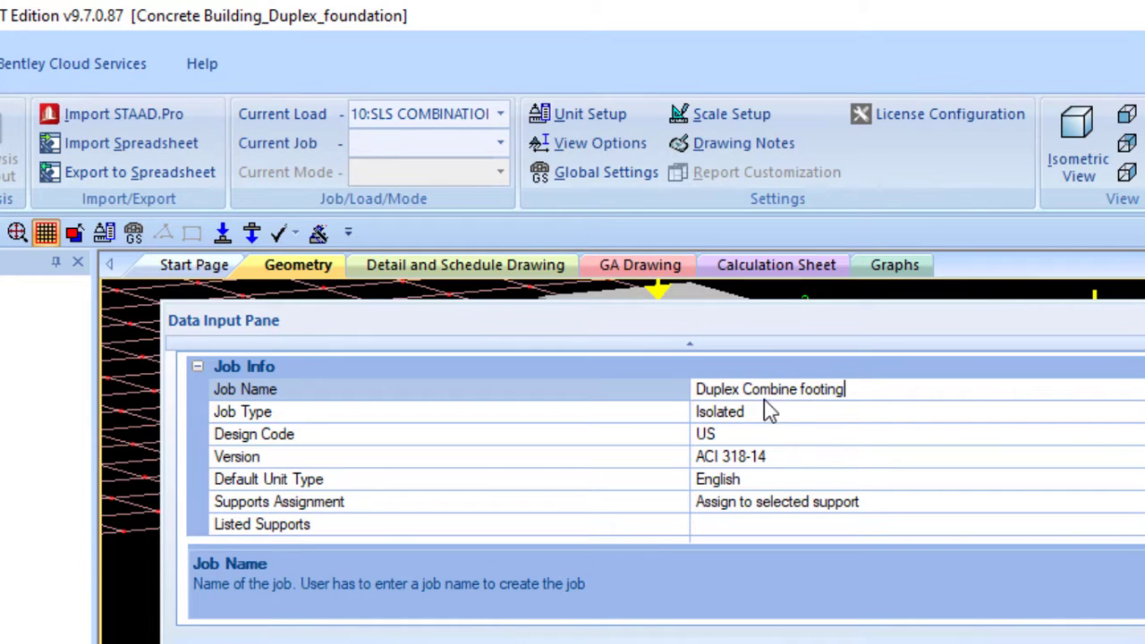
click(794, 415)
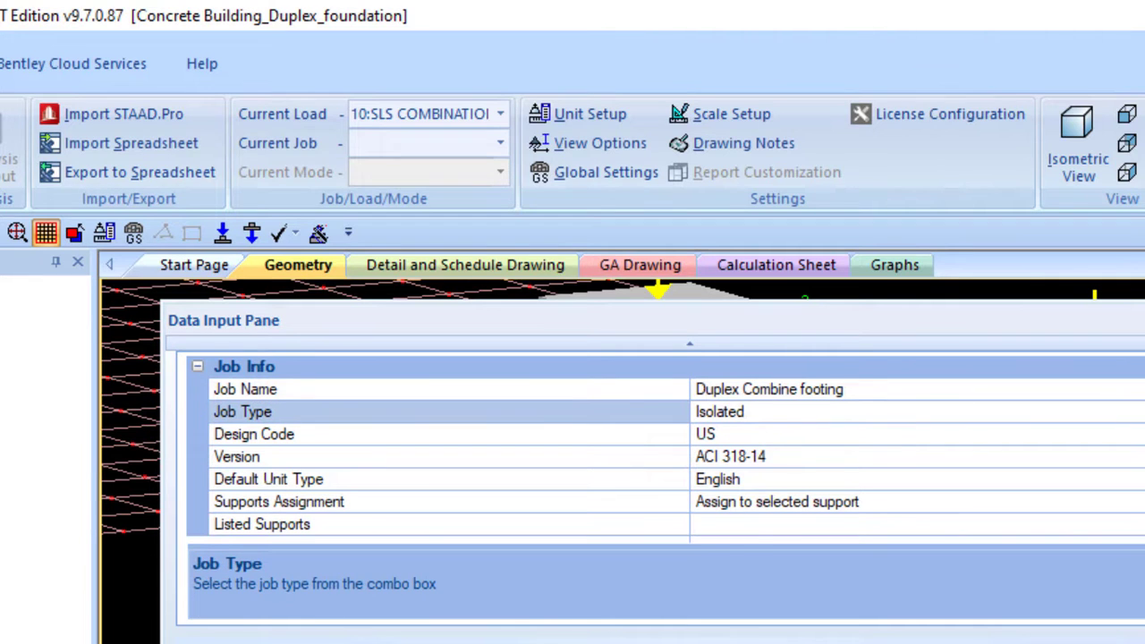
click(1142, 411)
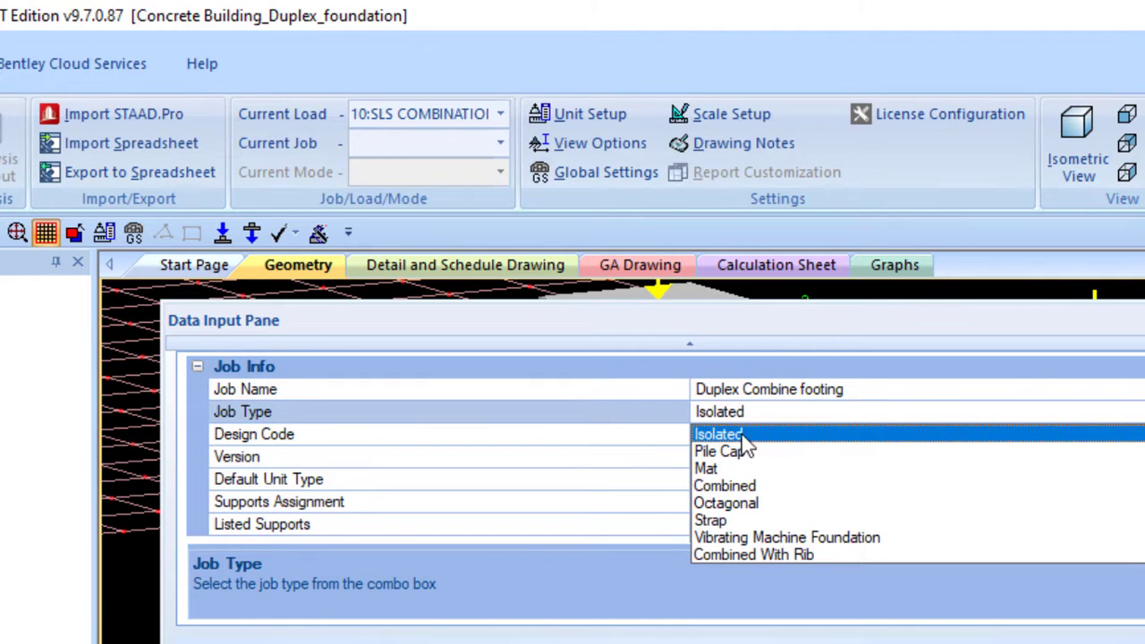
click(747, 490)
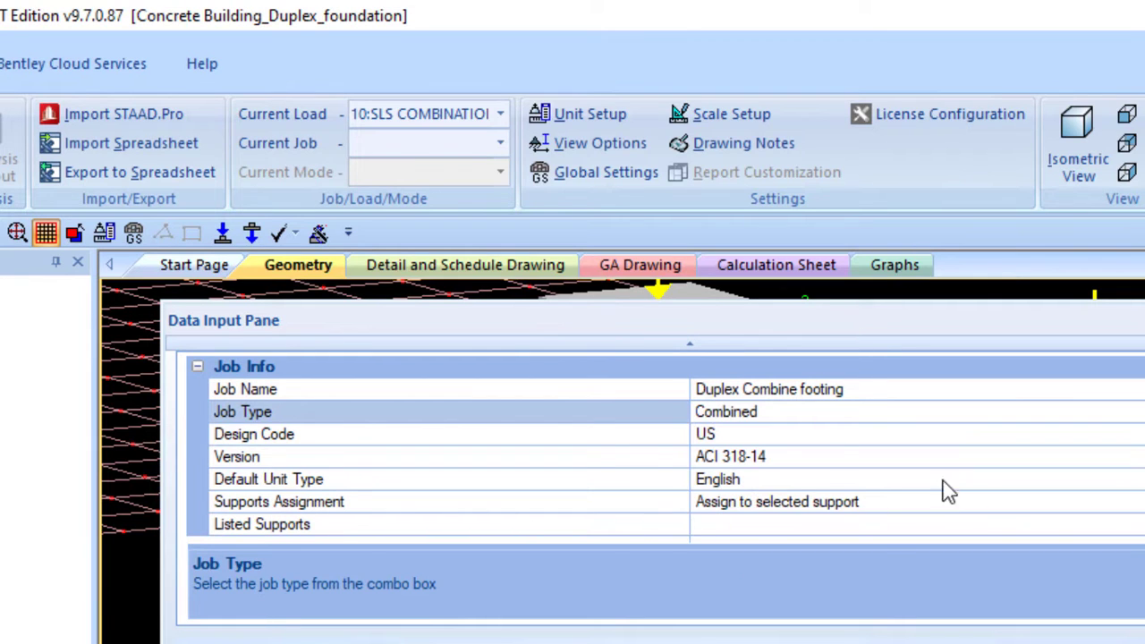
click(793, 390)
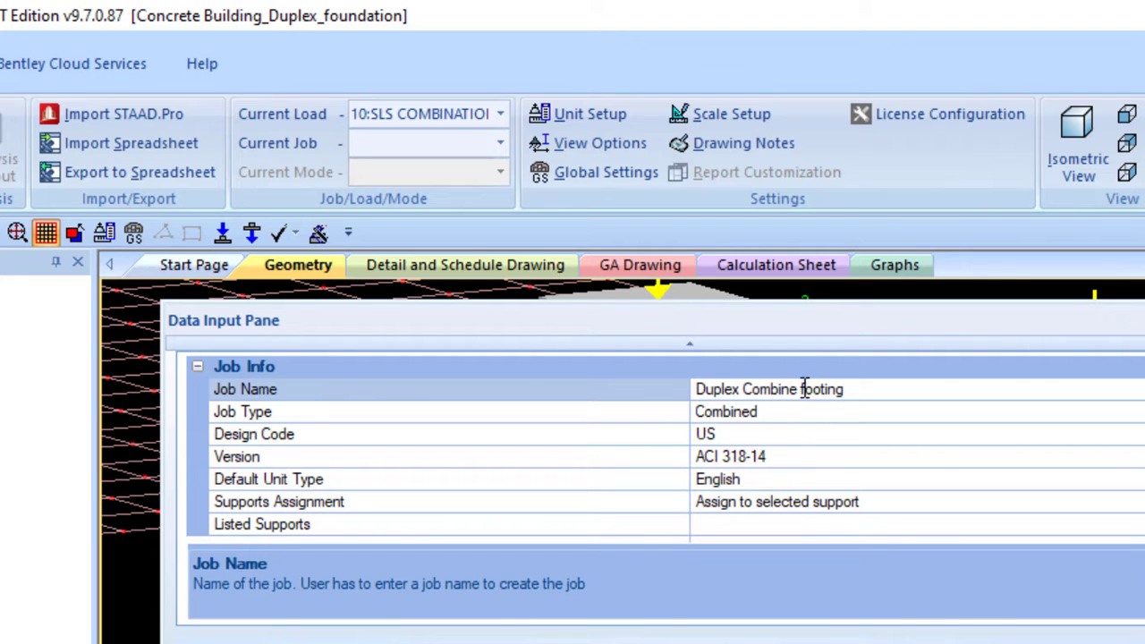
text(d)
- Set the job's design code to Euro, version EN1992-1-1:2004, with SI as the default unit type
click(743, 435)
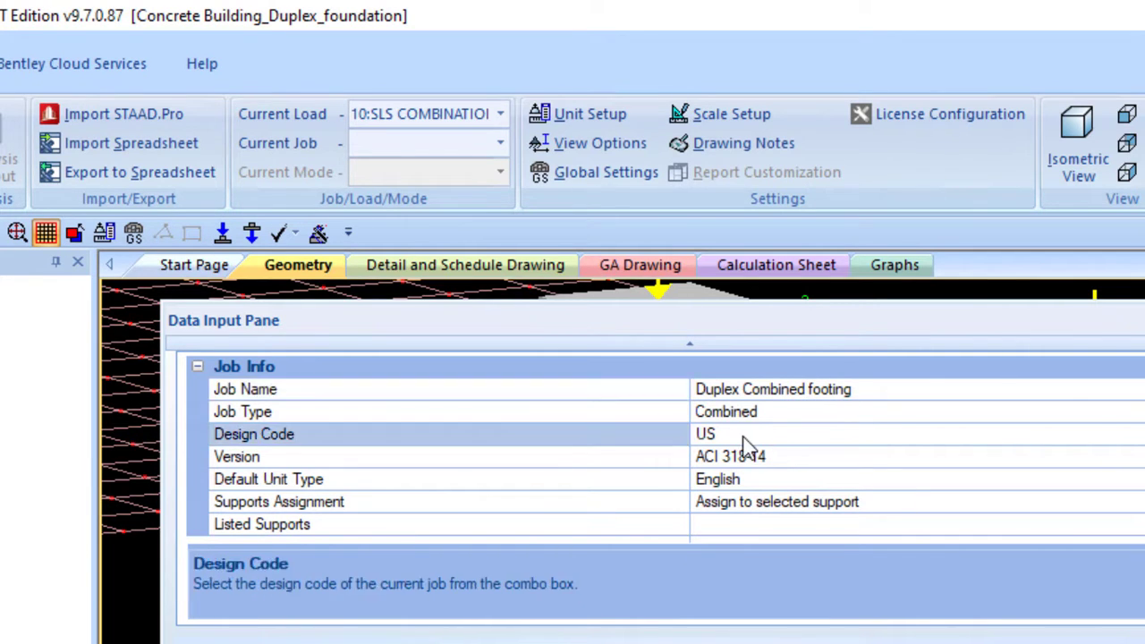
click(1143, 435)
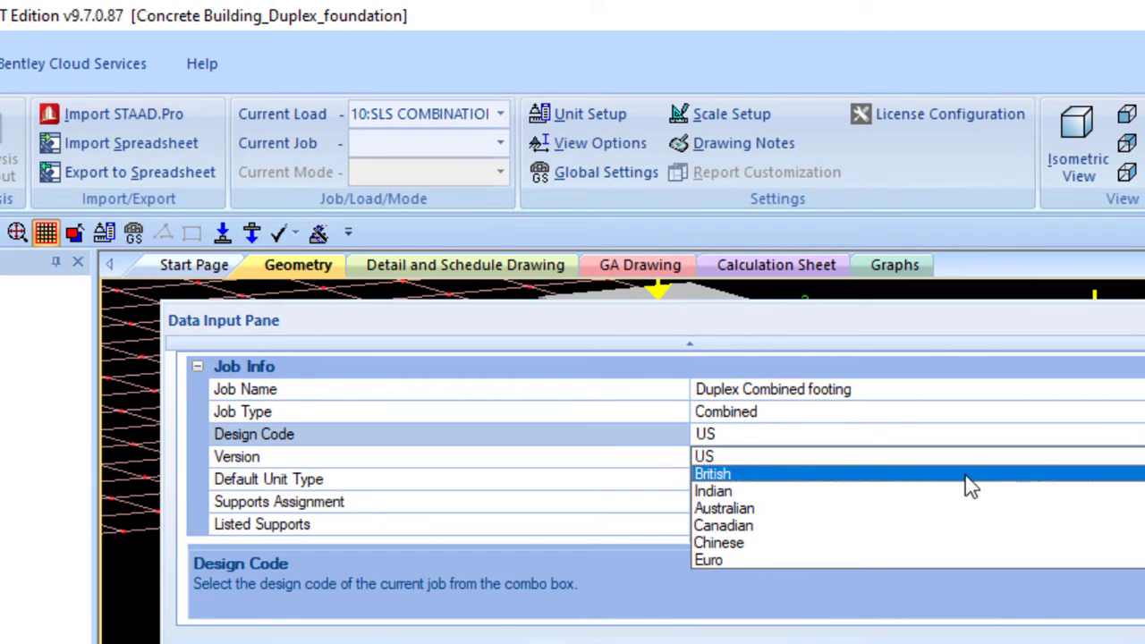
click(726, 559)
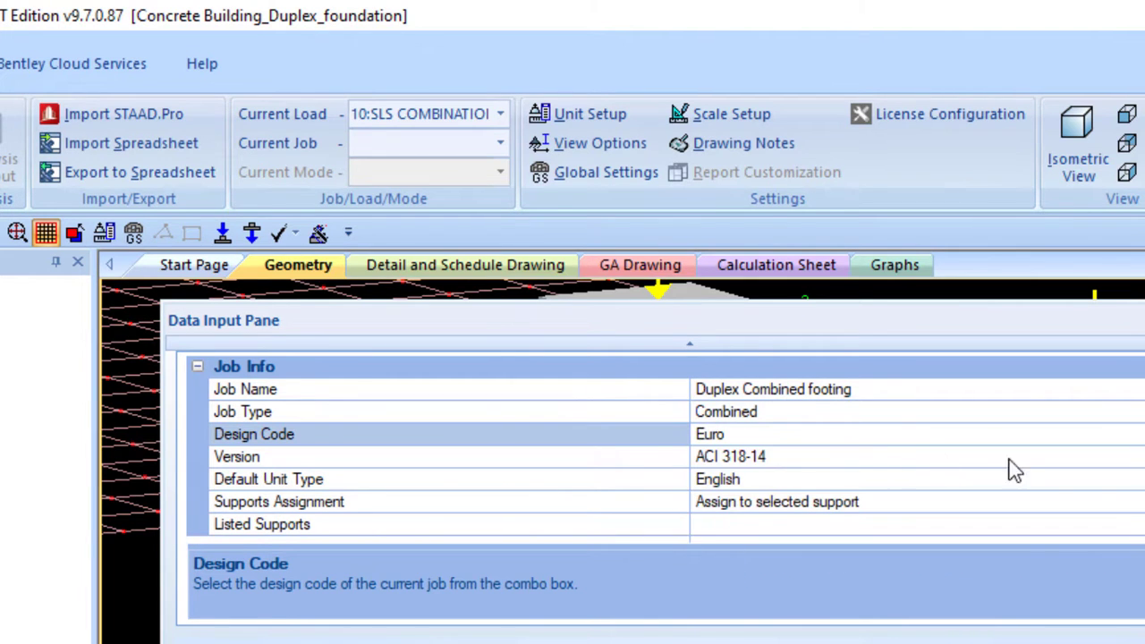
click(1141, 463)
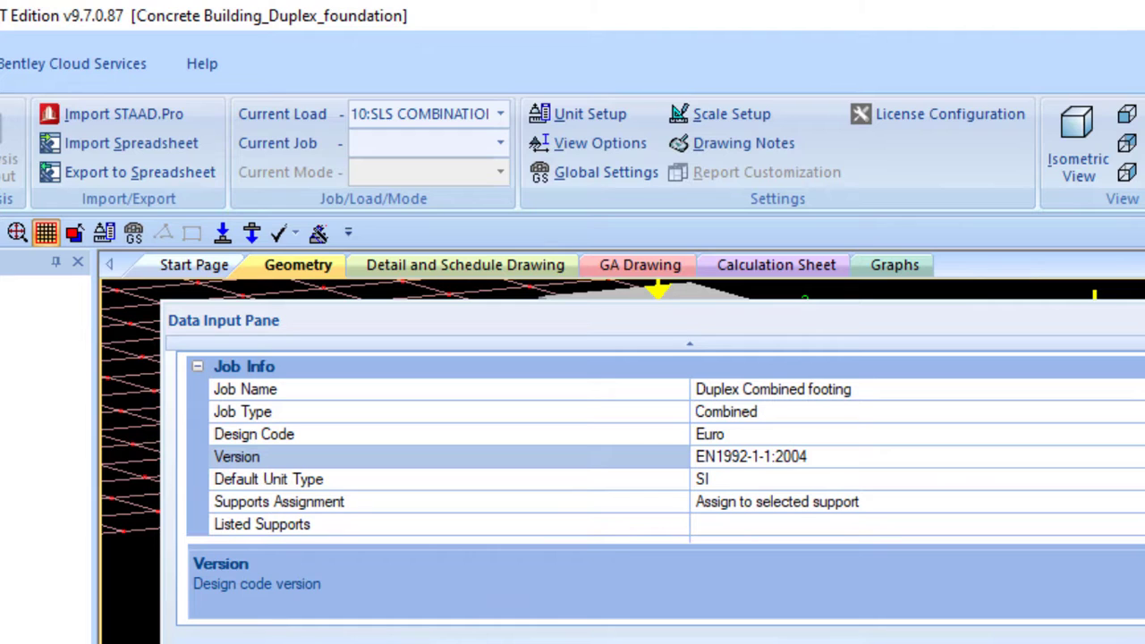
click(748, 486)
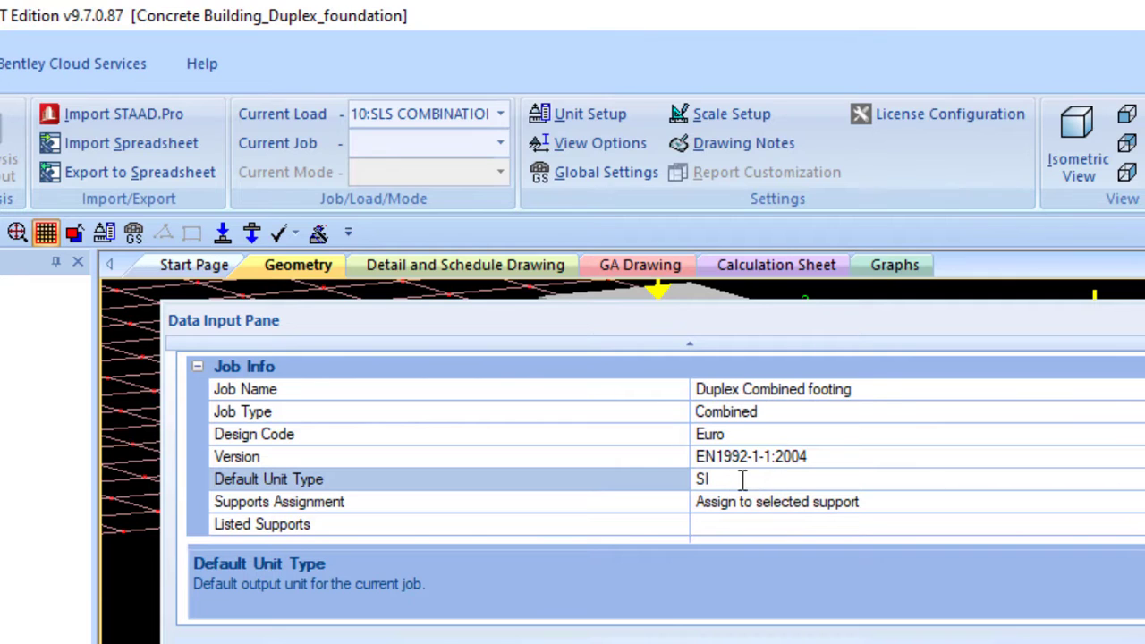
scroll(778, 478, down, 1)
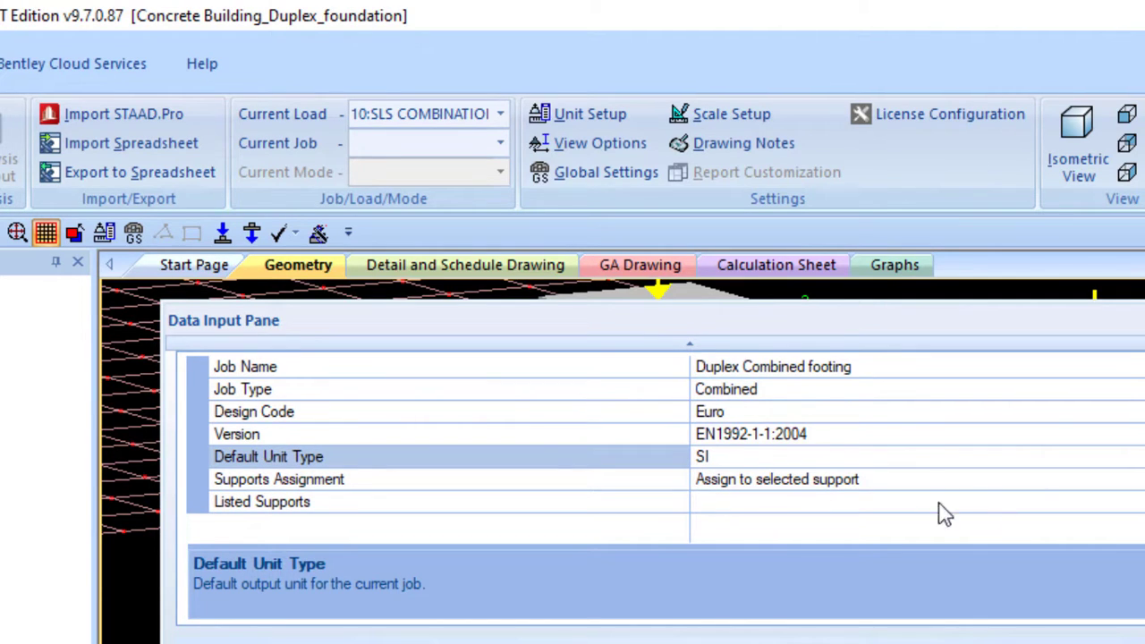
- Uncover the model beneath the Data Input Pane and select support 11 together with the closely spaced support beside it
drag(433, 323, 797, 401)
drag(725, 413, 847, 476)
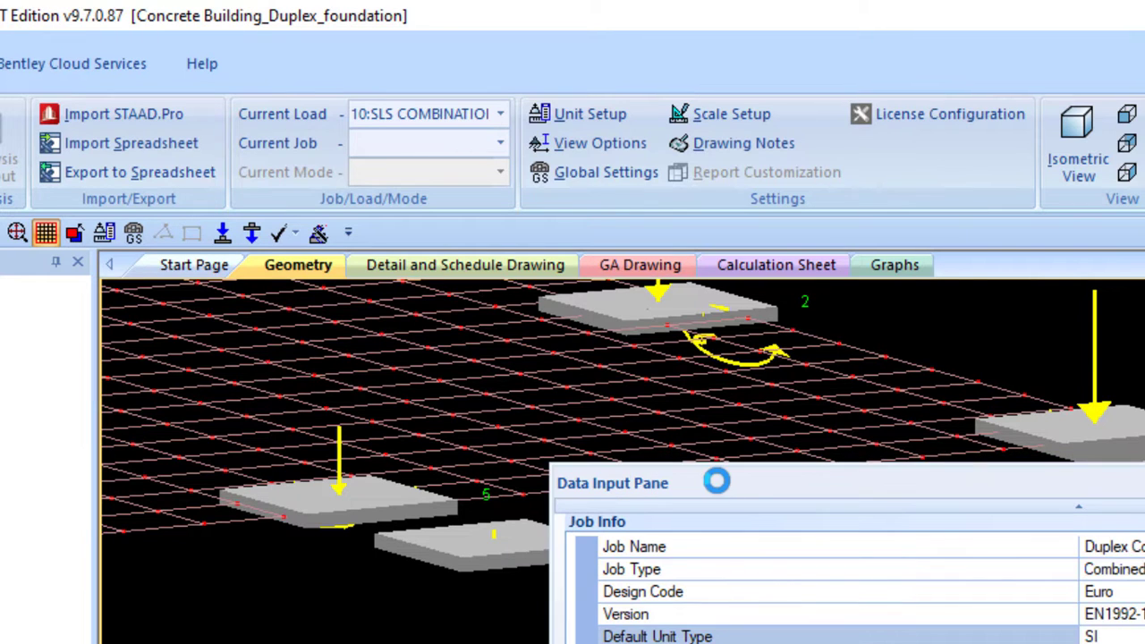
drag(753, 481, 639, 635)
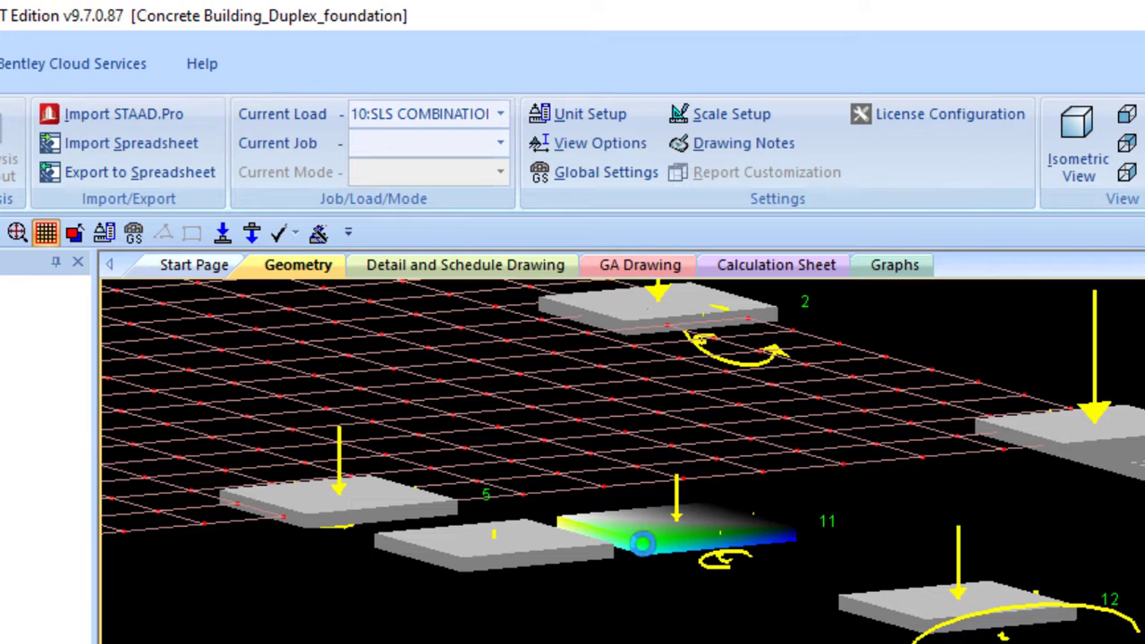
click(598, 553)
ctrl+click(538, 553)
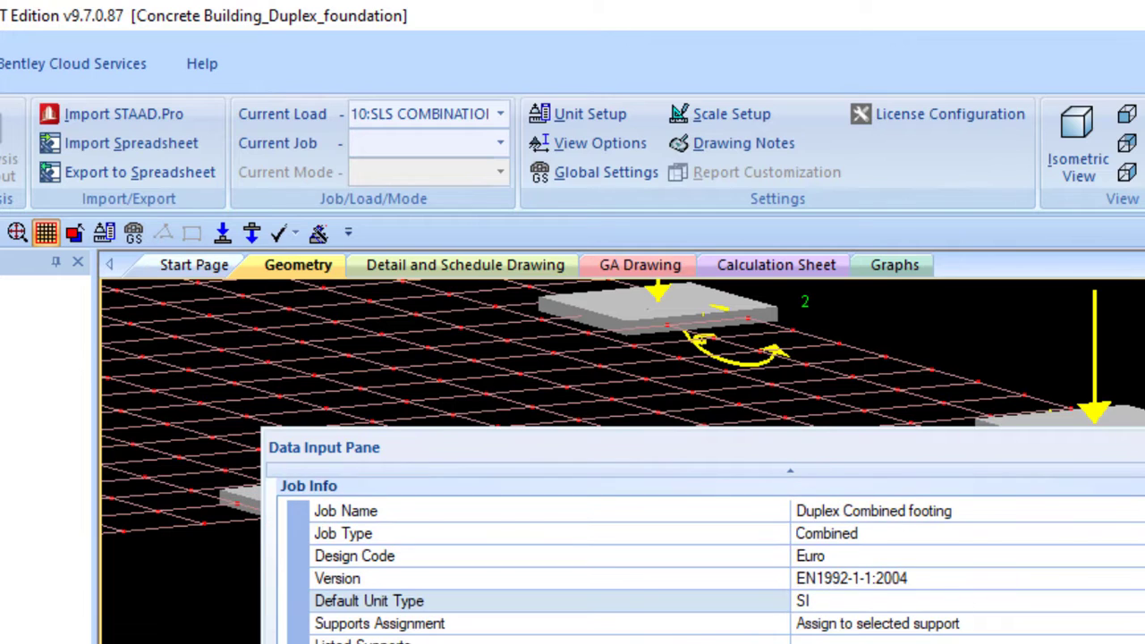
- Include all available load cases, starting from SLS COMBINATION 100, in the Duplex Combined footing job and create the job
scroll(623, 573, down, 1)
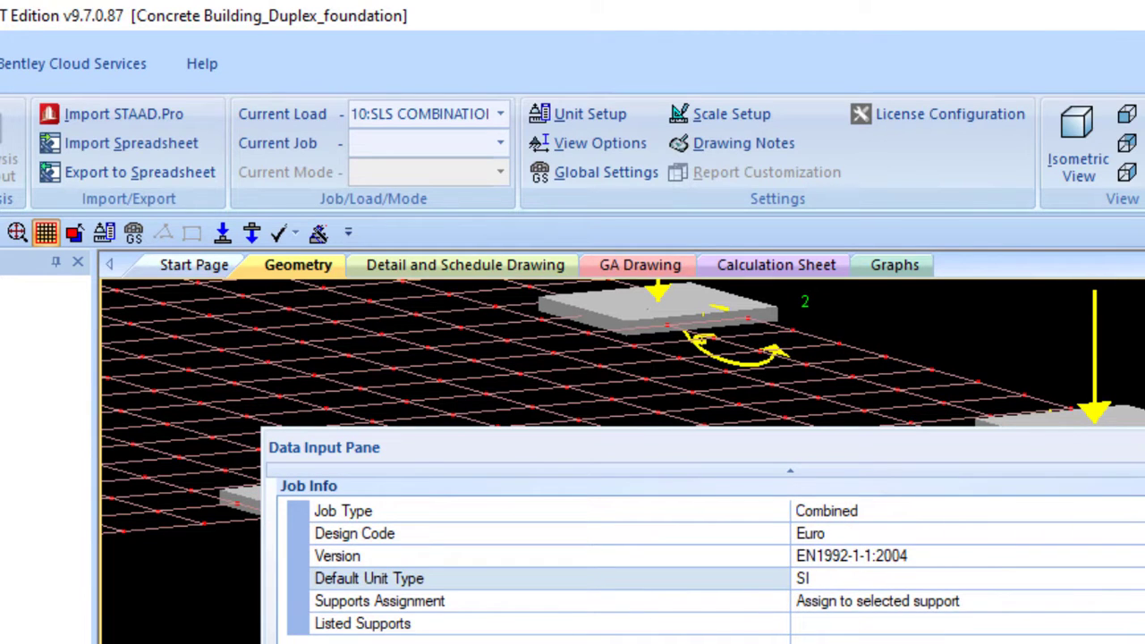
click(890, 632)
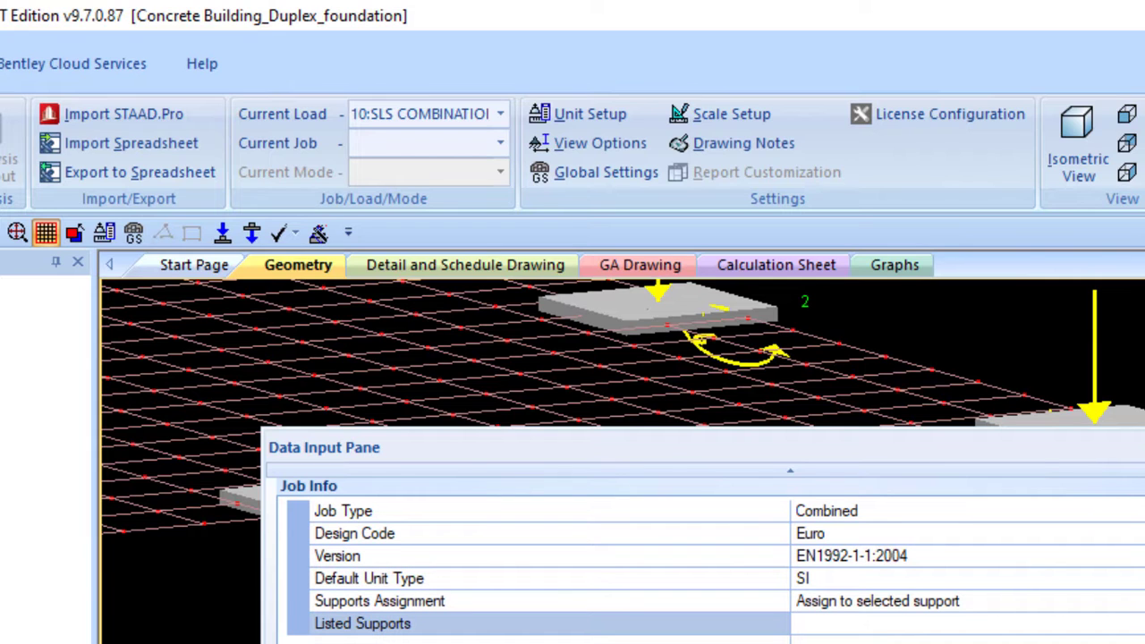
mouse_move(754, 477)
mouse_down()
mouse_move(802, 629)
mouse_move(743, 473)
mouse_up()
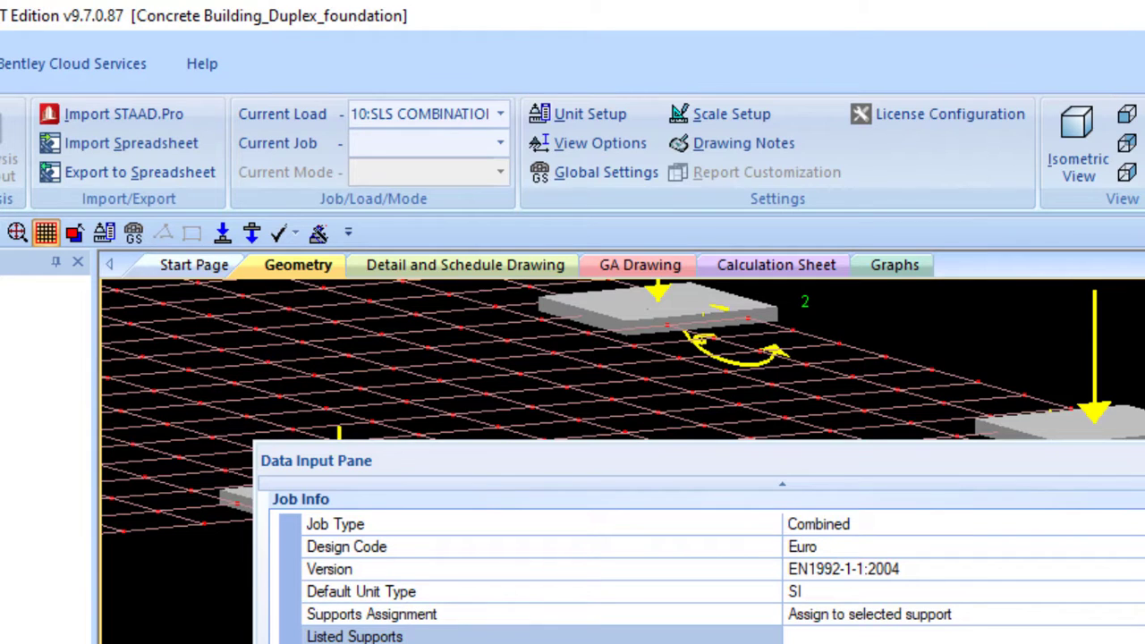
scroll(707, 567, down, 8)
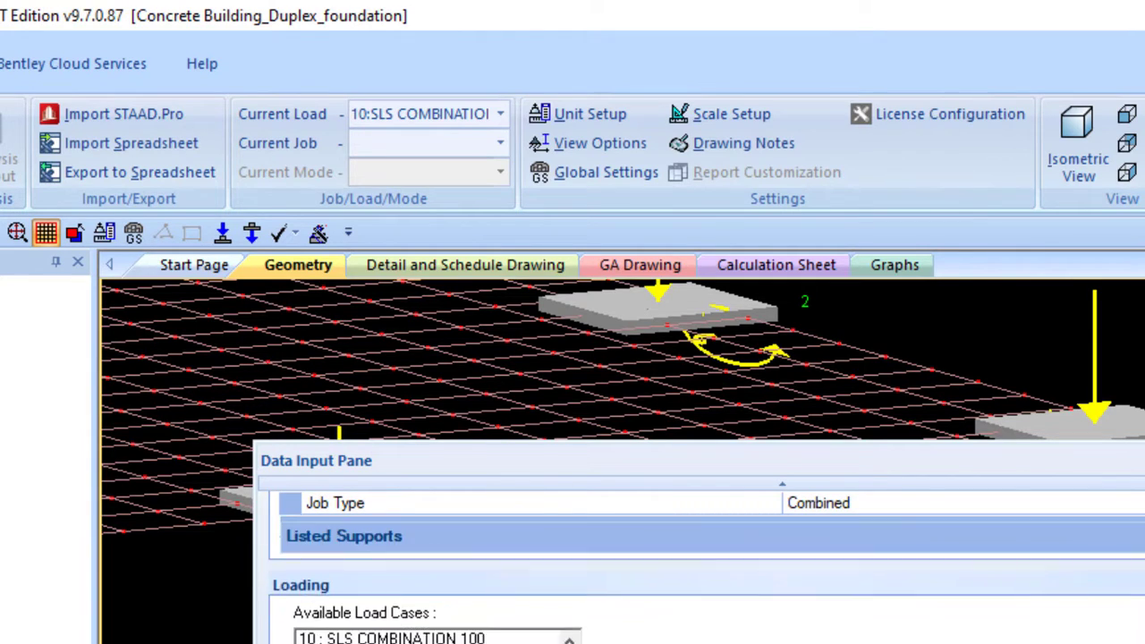
scroll(706, 583, down, 3)
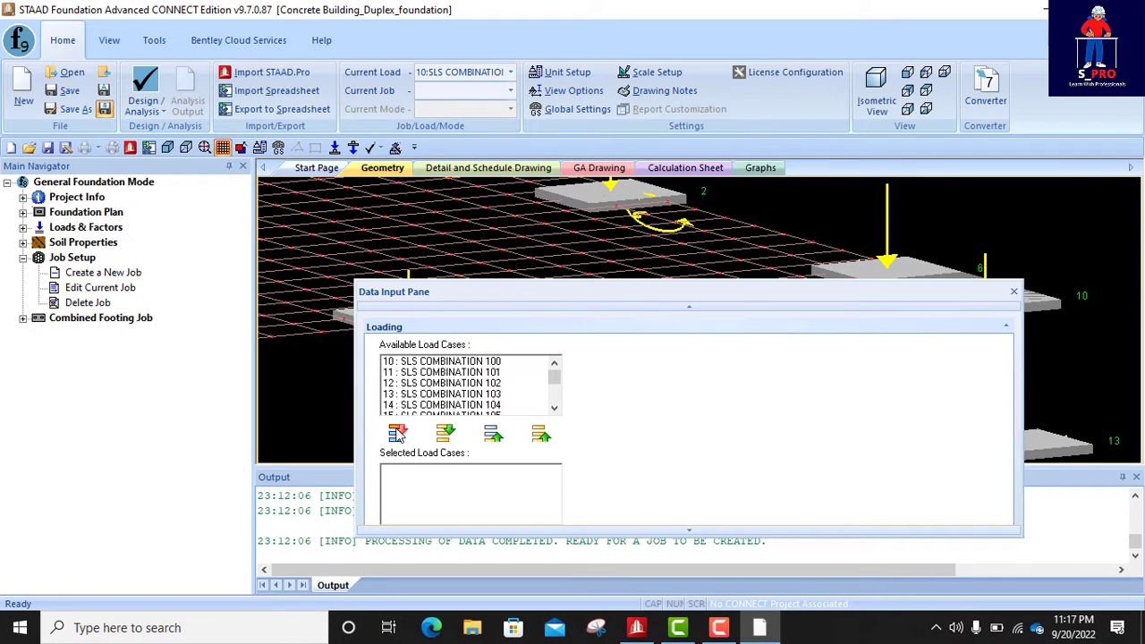
click(445, 433)
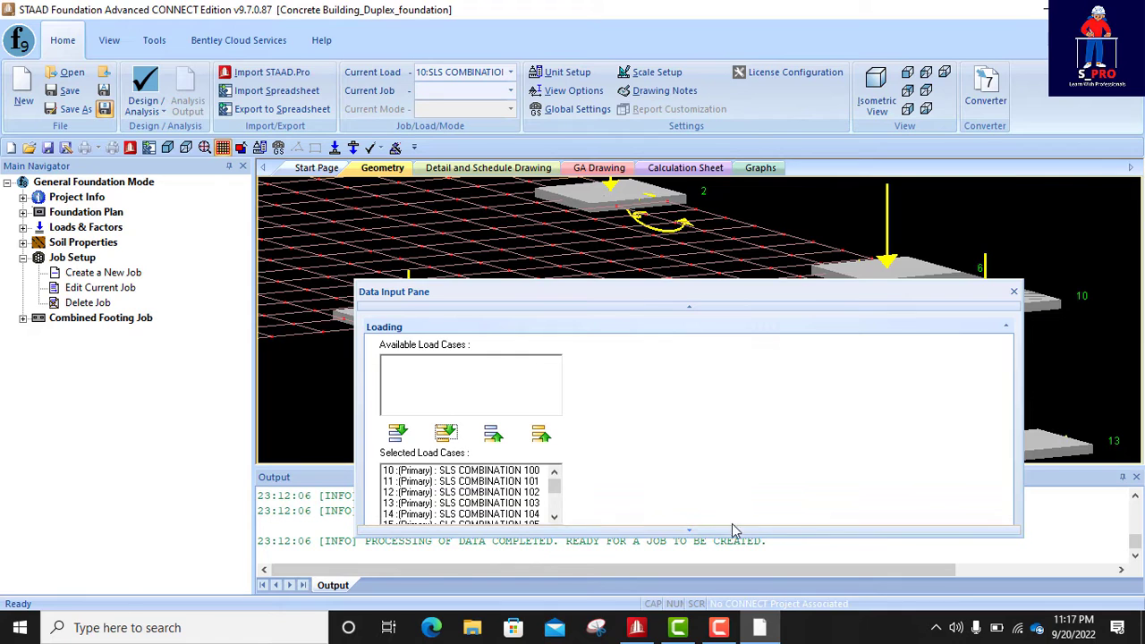
click(691, 532)
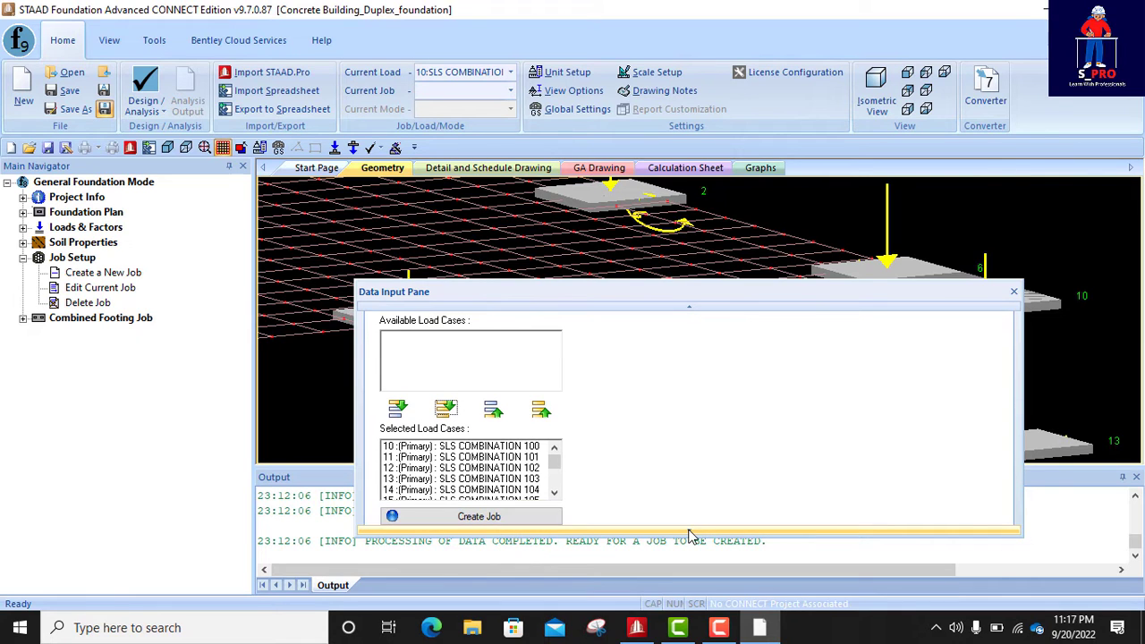
click(490, 519)
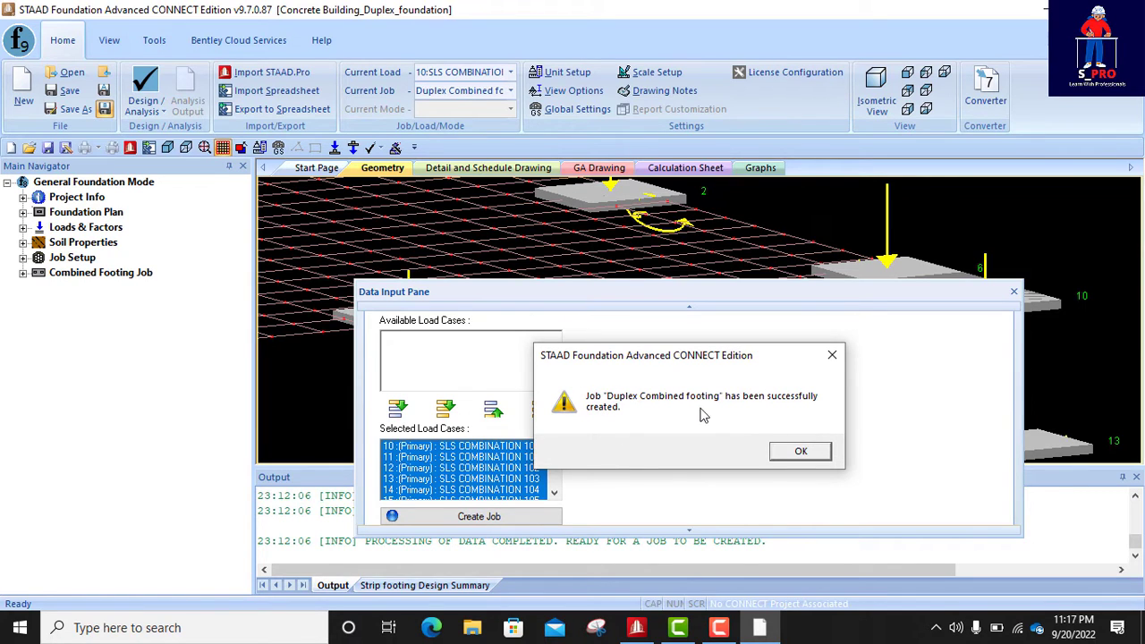
click(802, 454)
- Create a strip footing from the two selected support nodes, check it in the model, and close the Data Input Pane
drag(782, 302, 845, 228)
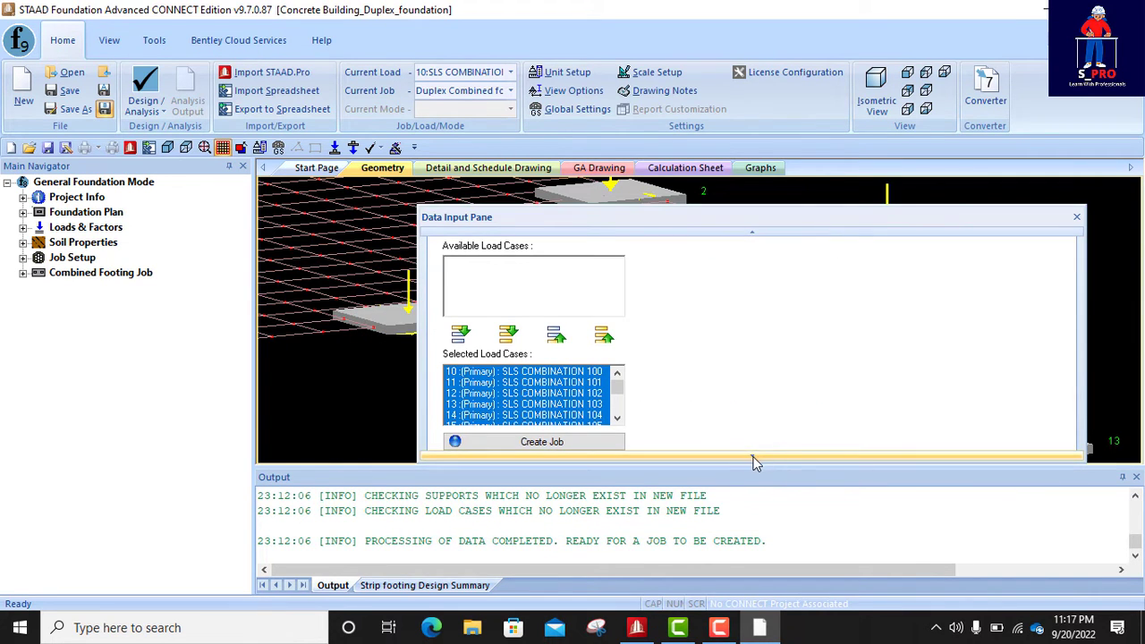
drag(822, 215, 837, 88)
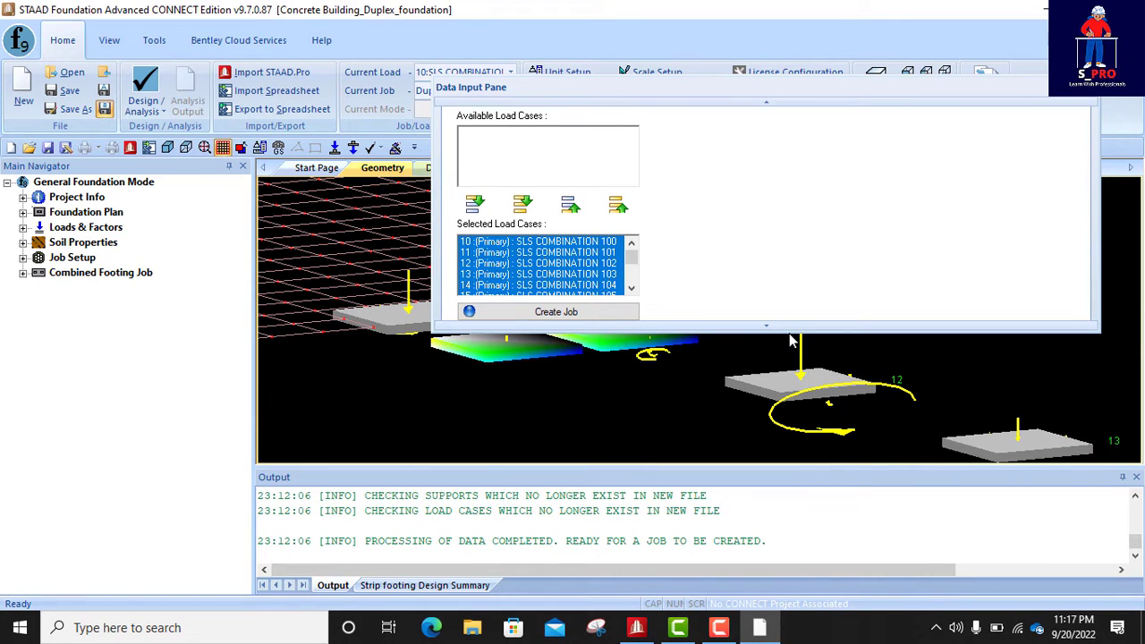
drag(788, 331, 769, 380)
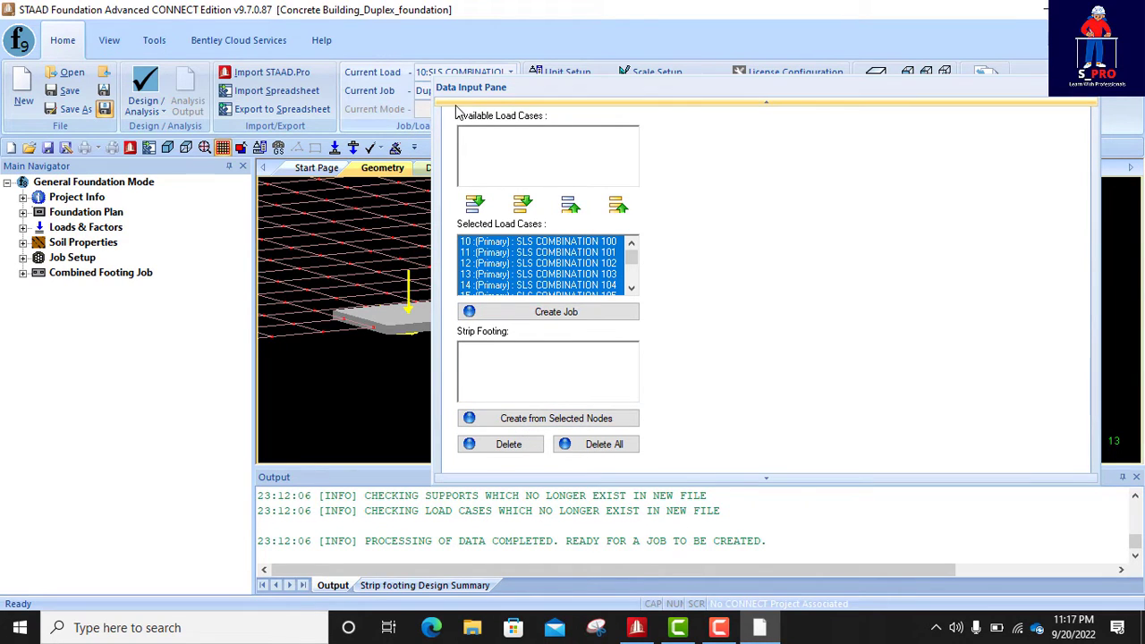
drag(491, 96, 731, 144)
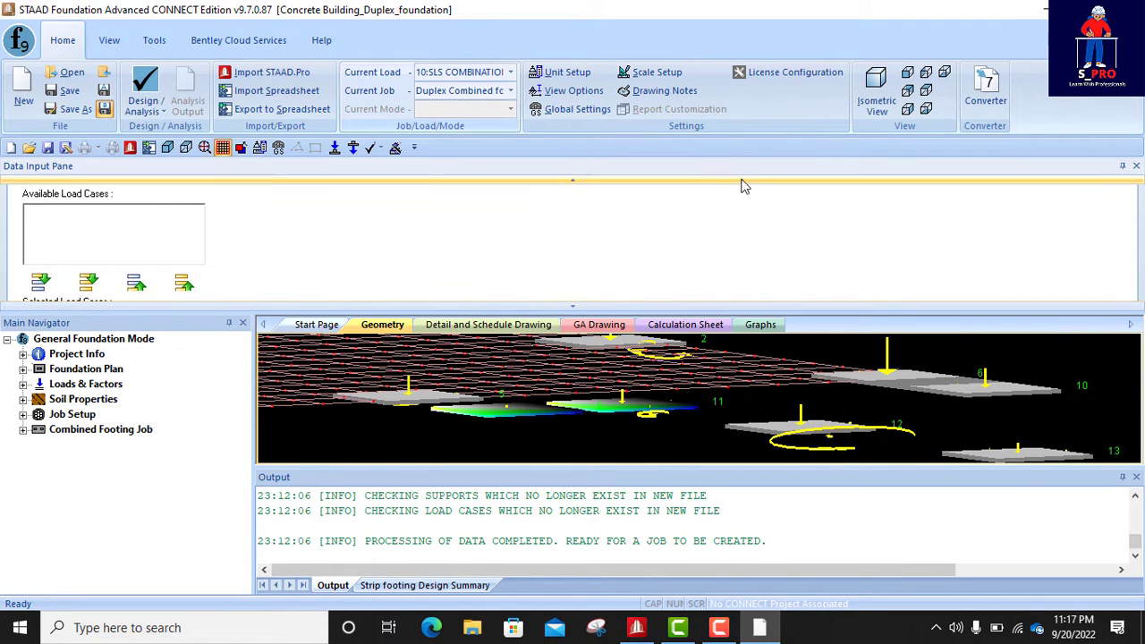
double_click(802, 165)
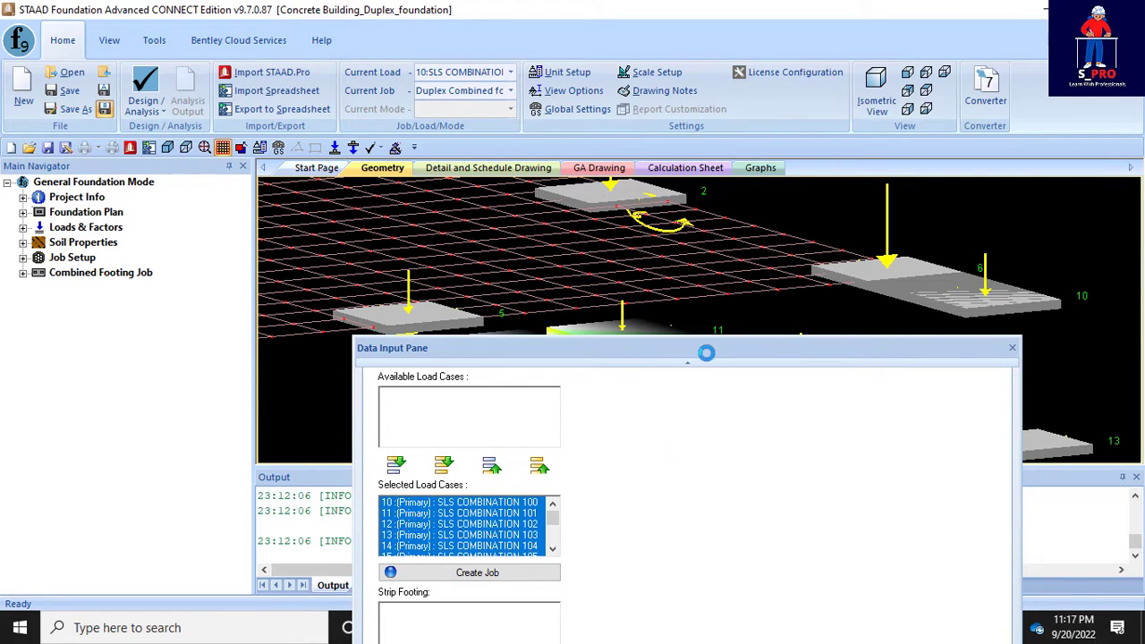
drag(710, 357, 739, 235)
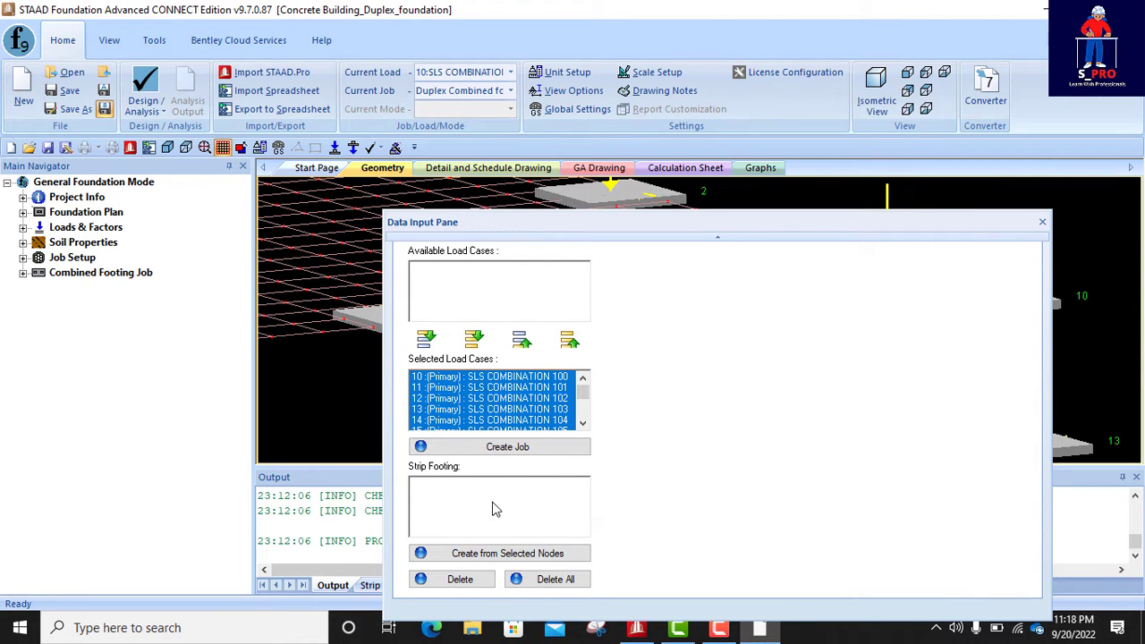
click(491, 554)
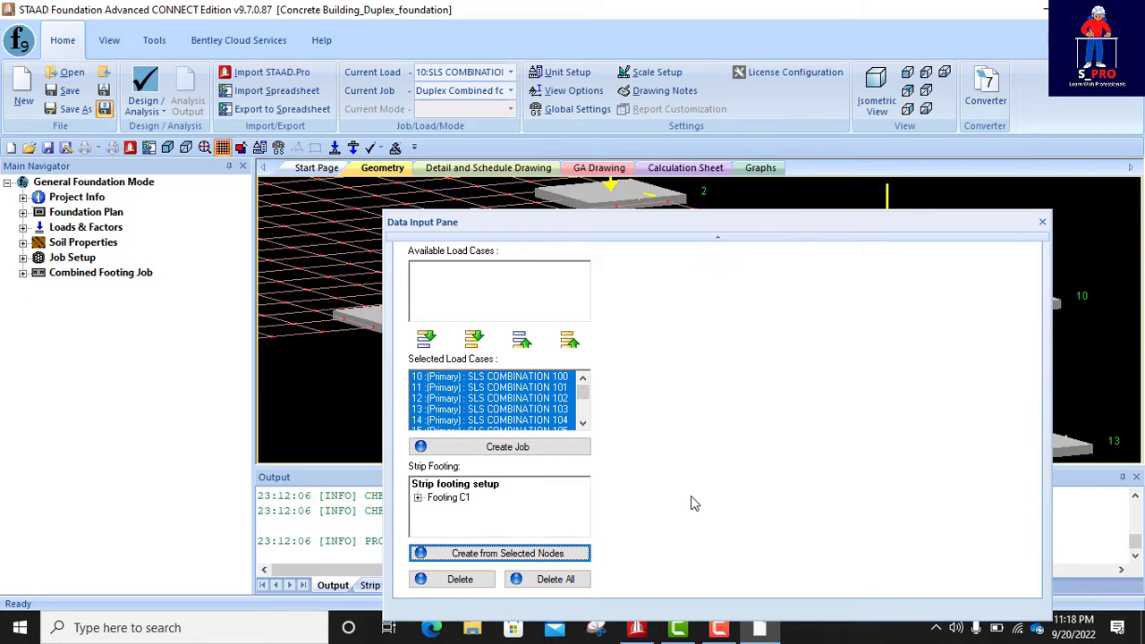
drag(544, 225, 684, 414)
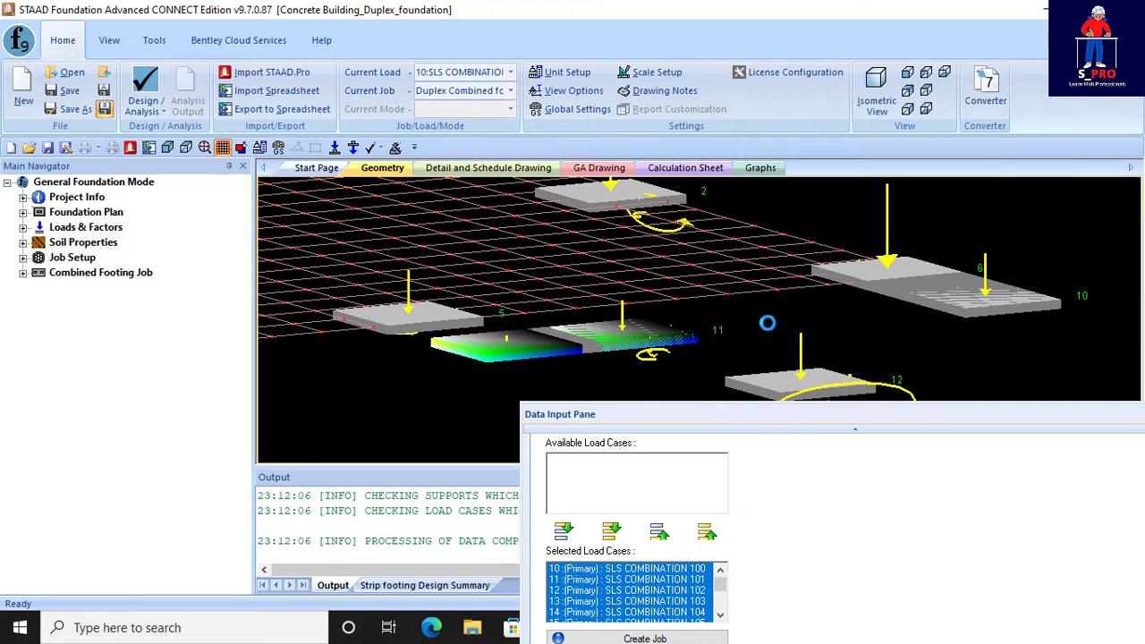
drag(734, 416, 645, 239)
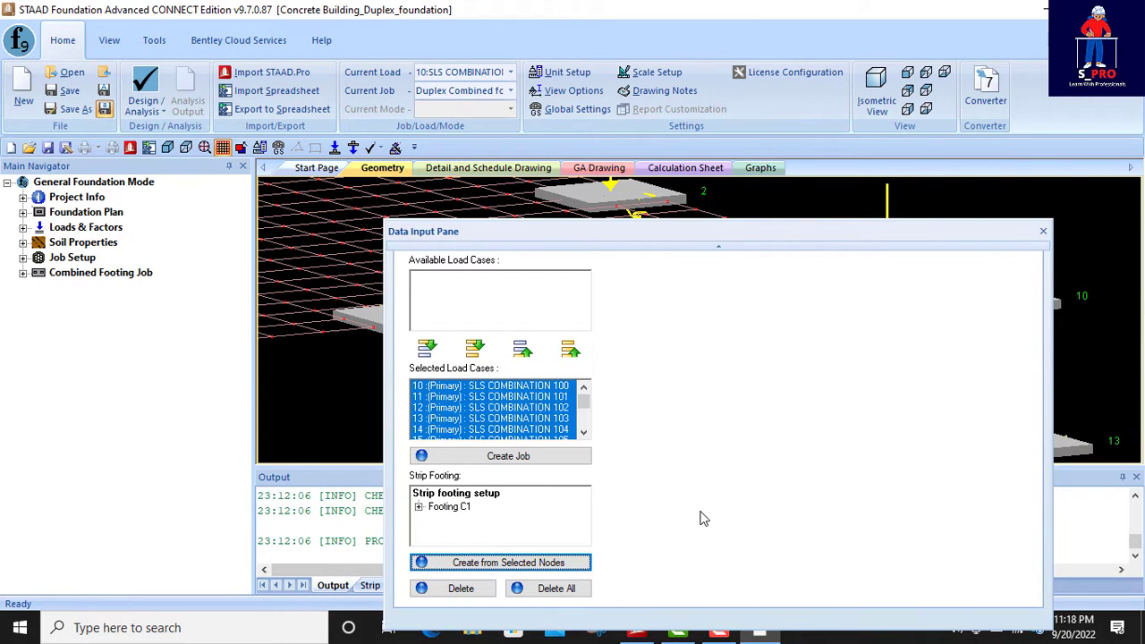
click(1043, 232)
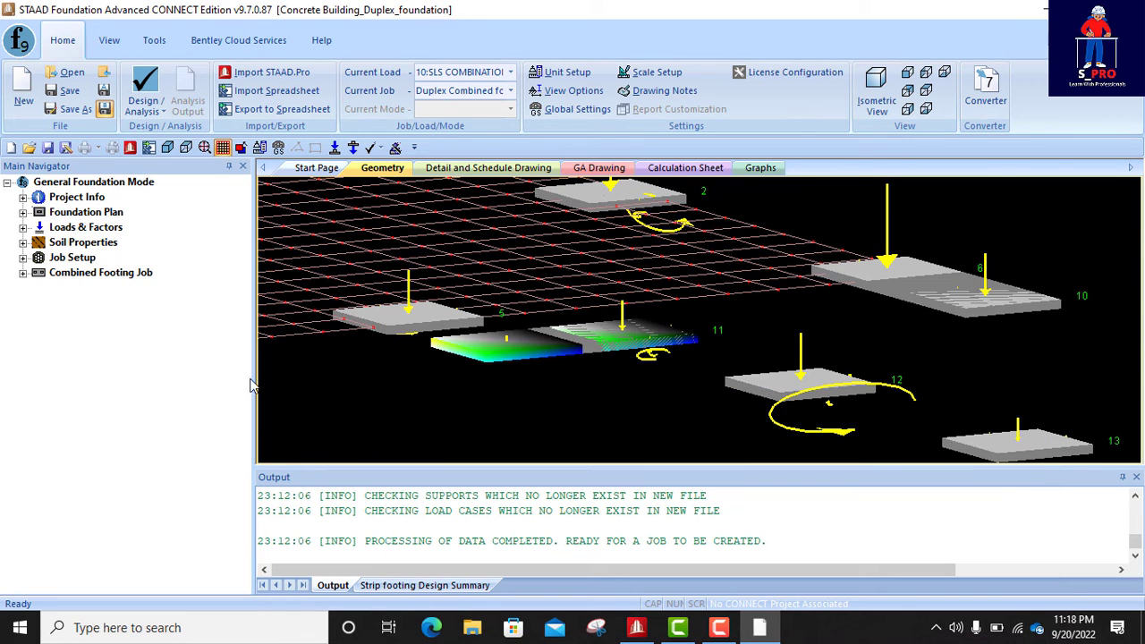
- Open the combined footing job's concrete and reinforcement design parameters and set the minimum bar spacing to 150 mm
click(23, 274)
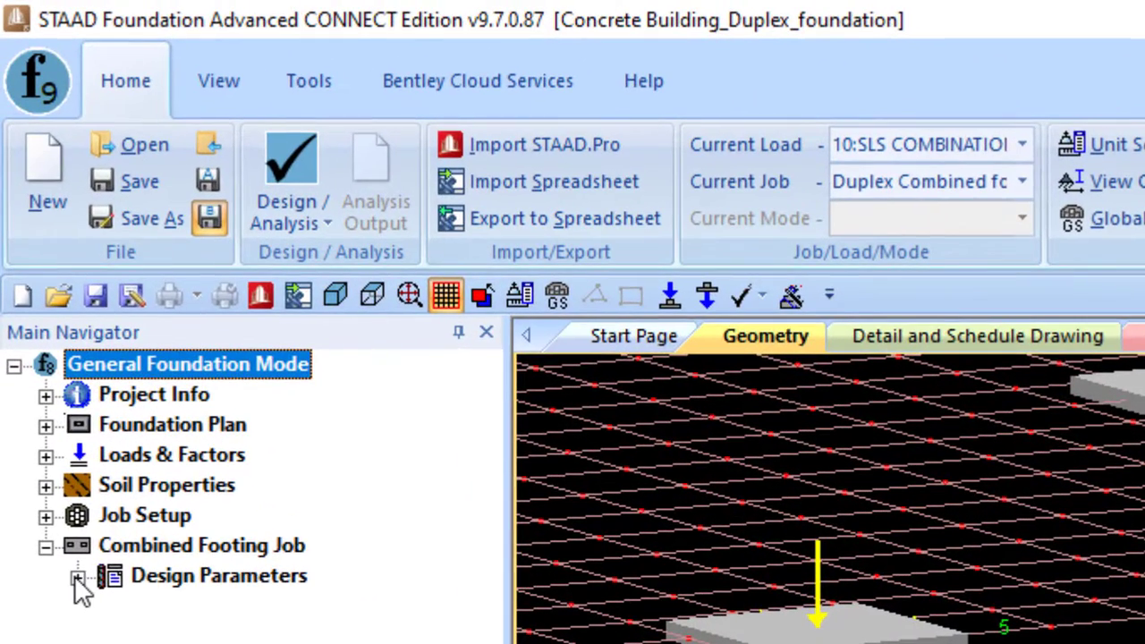
click(78, 578)
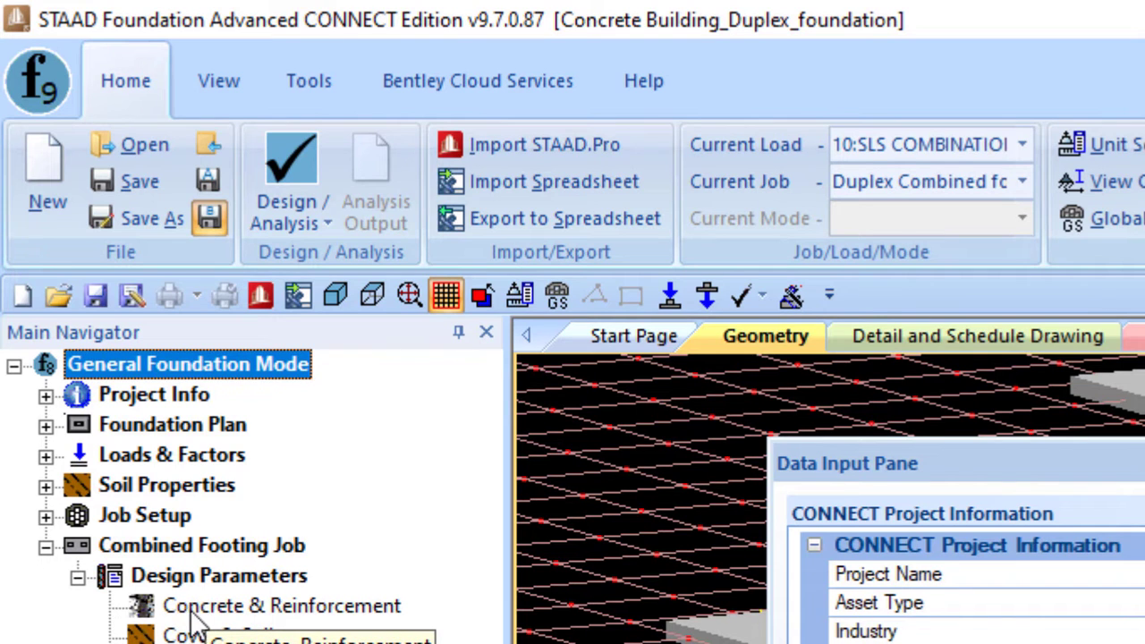
click(244, 612)
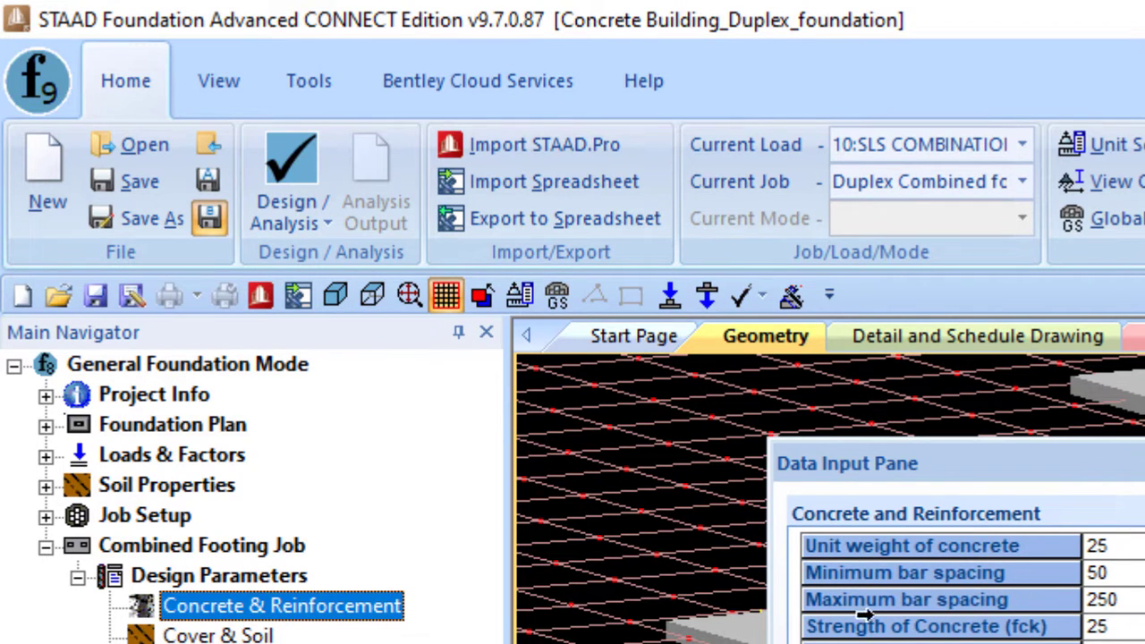
click(1129, 577)
text(1)
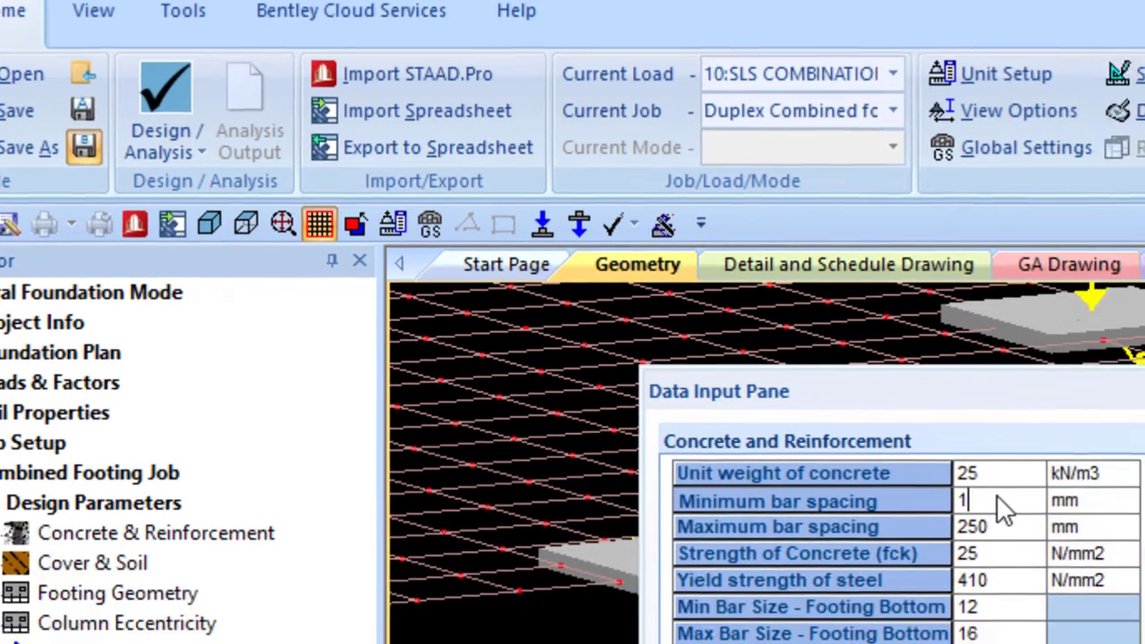
text(00)
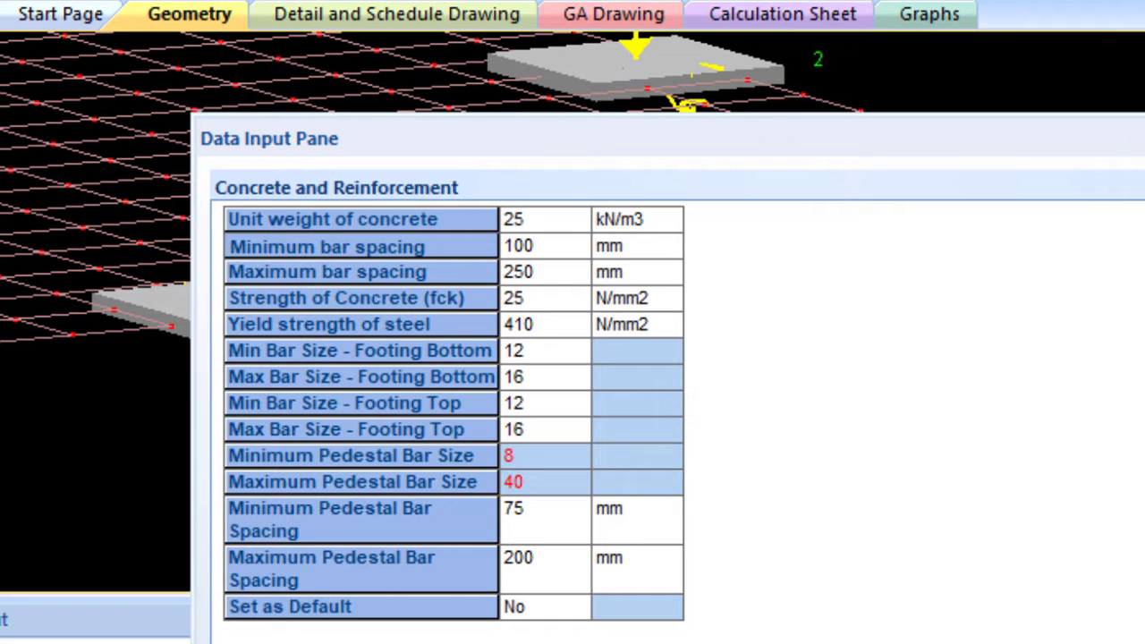
key(BackSpace)
key(BackSpace)
key(BackSpace)
text(150)
- Set the footing's maximum bar spacing to 200 mm
click(542, 277)
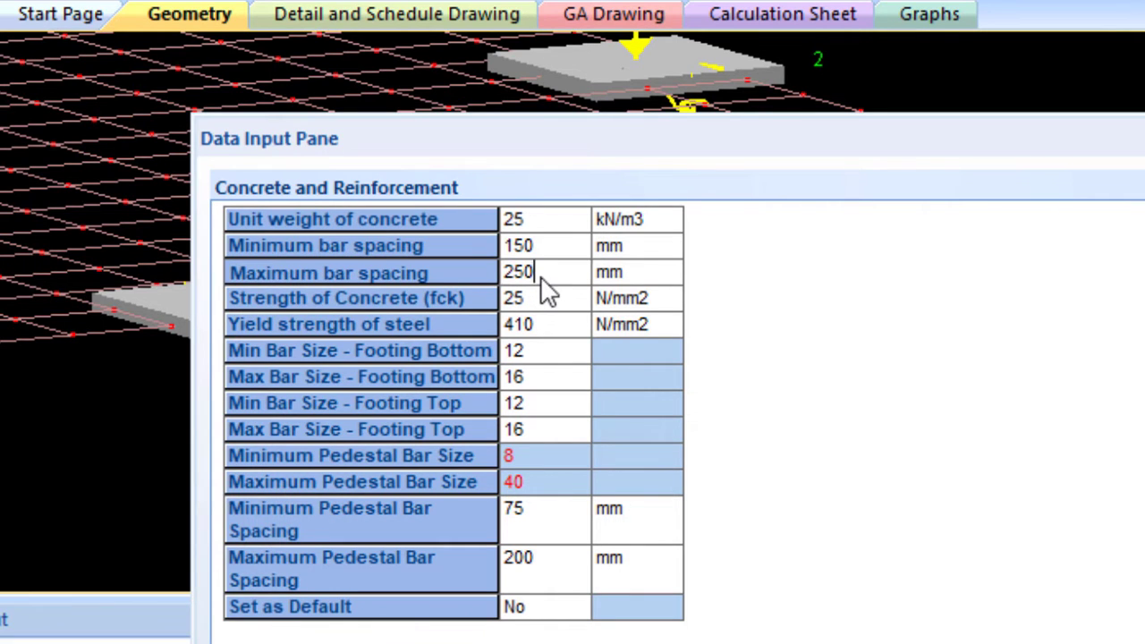
drag(540, 275, 506, 277)
text(2)
click(304, 314)
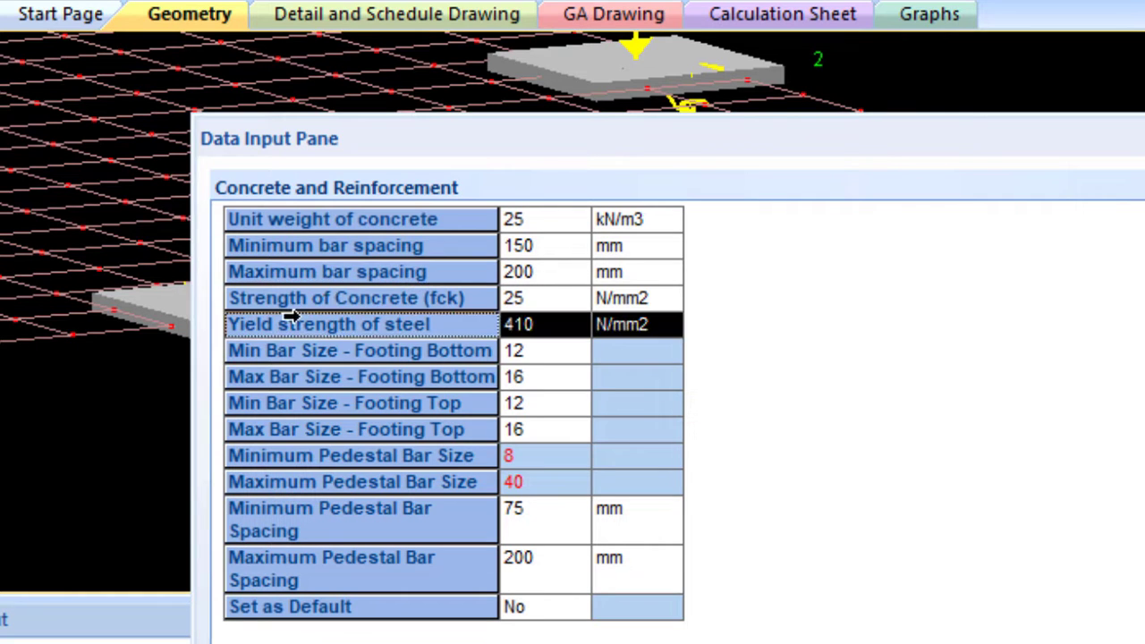
- Review the concrete strength, steel yield strength and pedestal bar spacings, and choose Yes for saving the concrete and reinforcement values as default
click(543, 301)
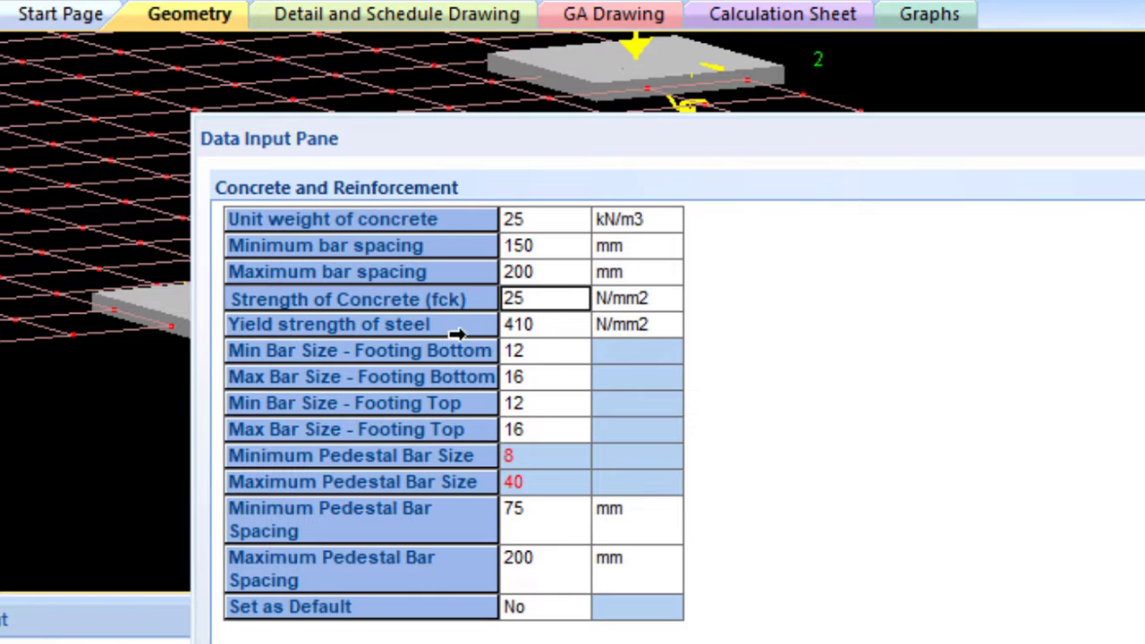
click(544, 330)
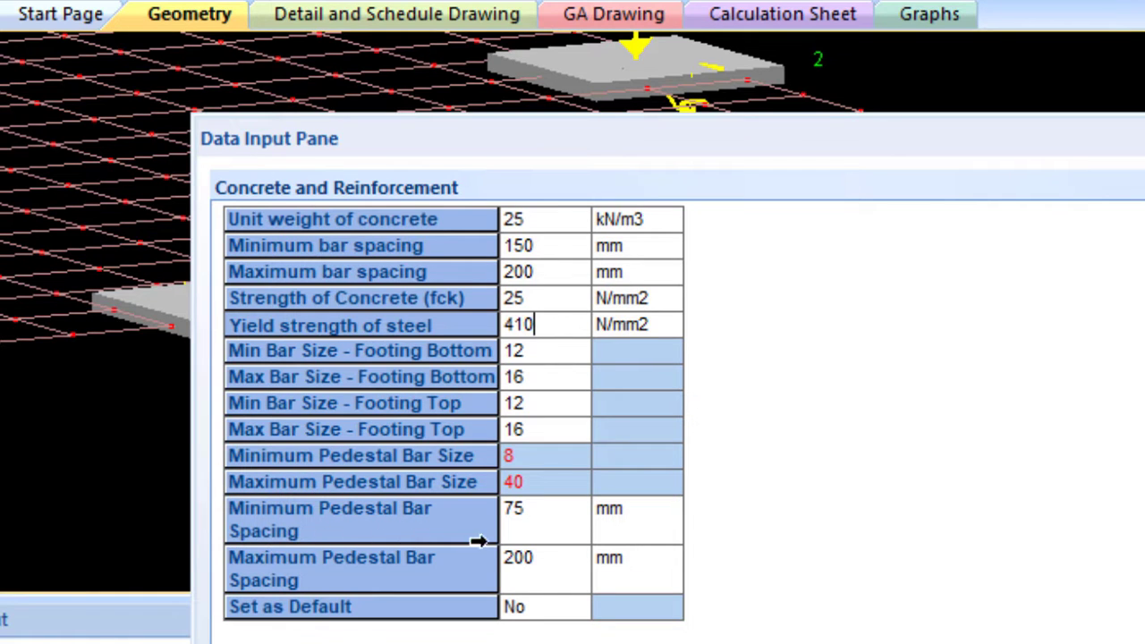
click(548, 525)
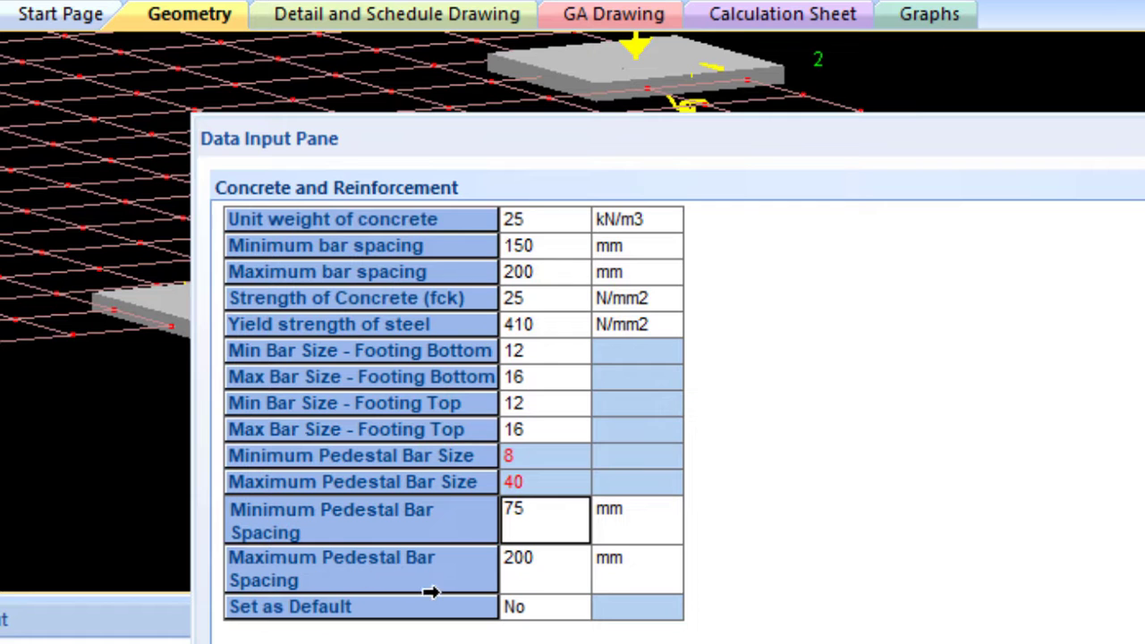
click(536, 574)
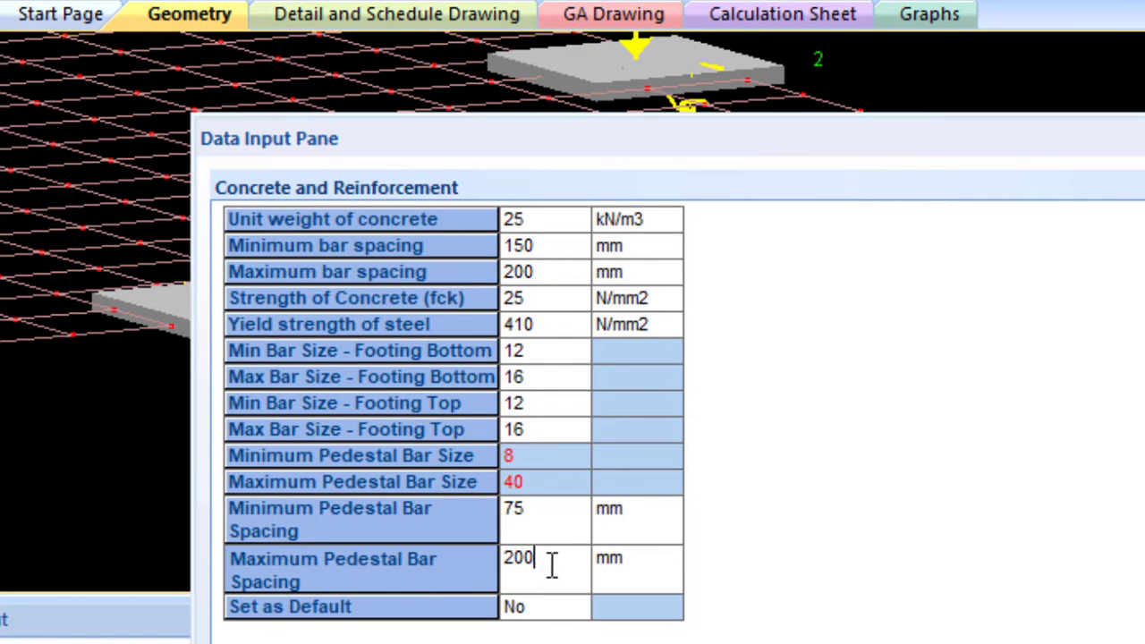
click(547, 614)
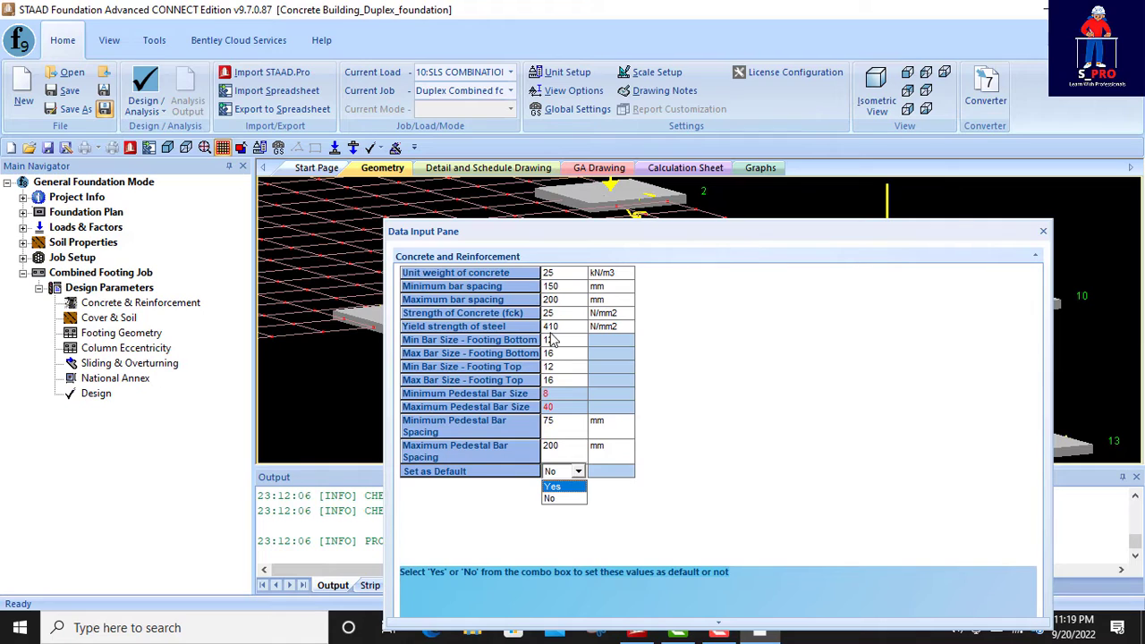
click(553, 488)
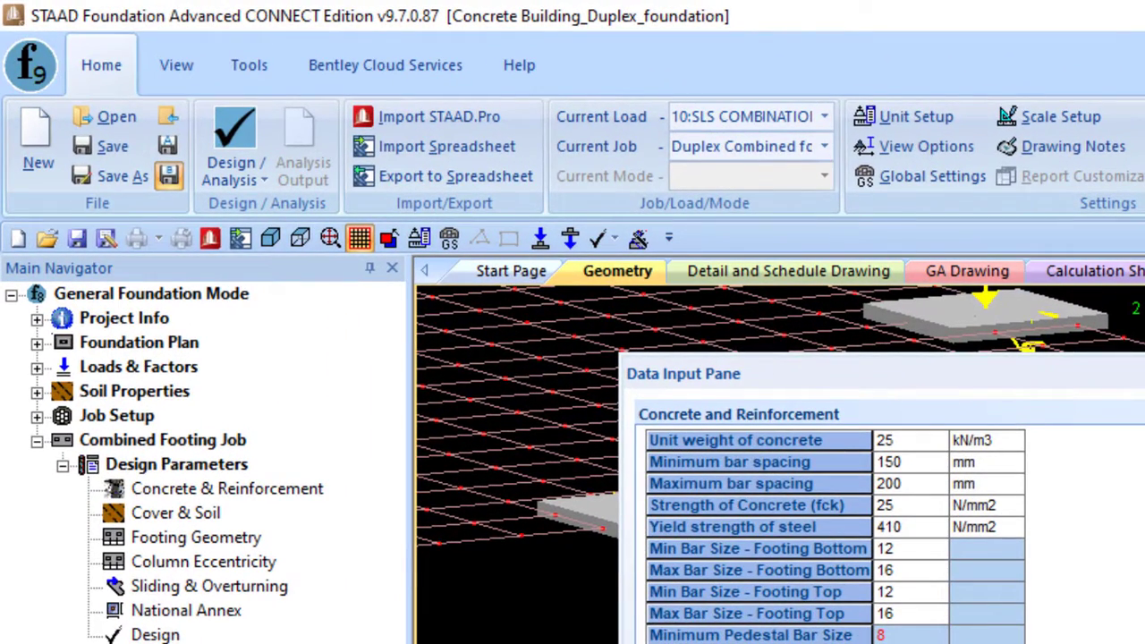
- Open the combined footing job's cover and soil design parameters and set the unit weight of soil to 18 kN/m3
click(181, 517)
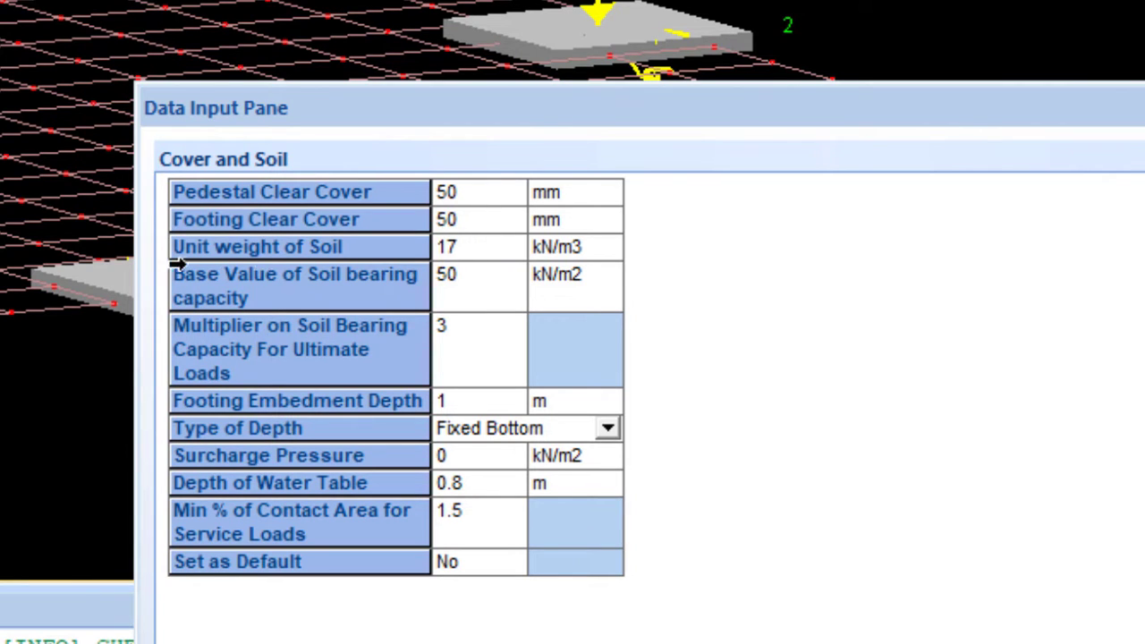
click(470, 249)
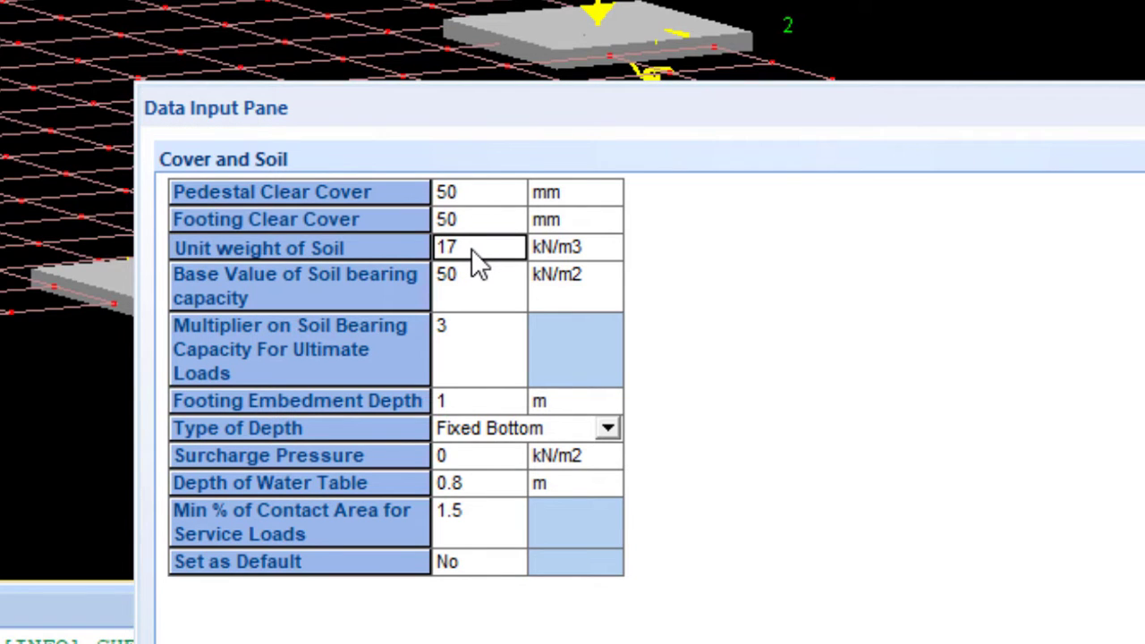
key(BackSpace)
key(BackSpace)
text(18)
key(Return)
- Set the base value of soil bearing capacity to 200 kN/m2 and the surcharge pressure to 1 kN/m2
click(464, 294)
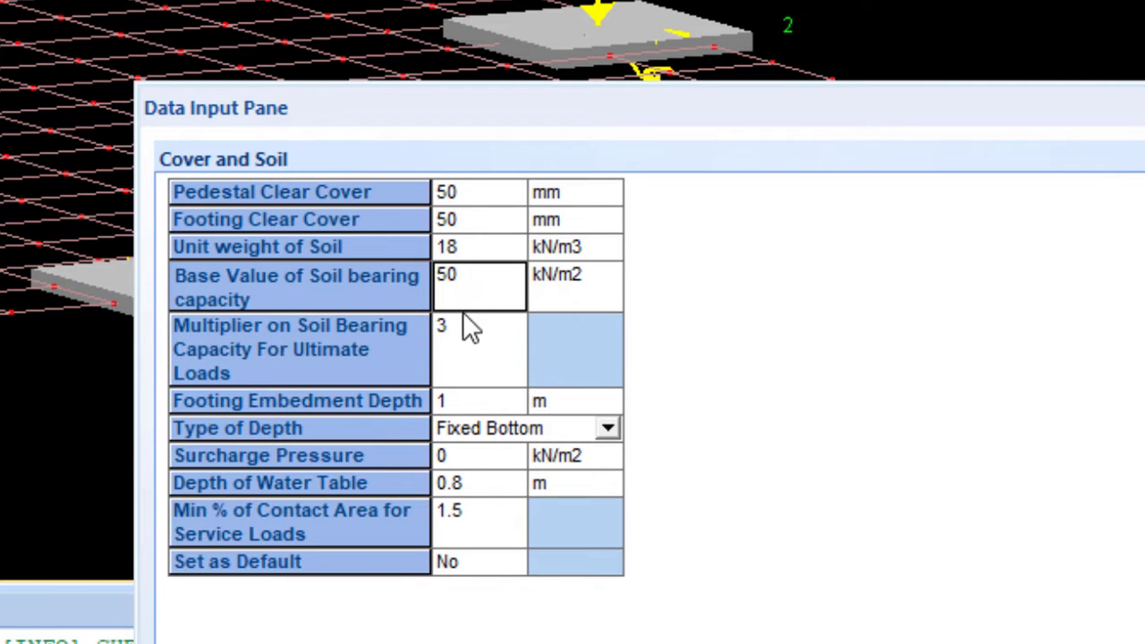
text(200)
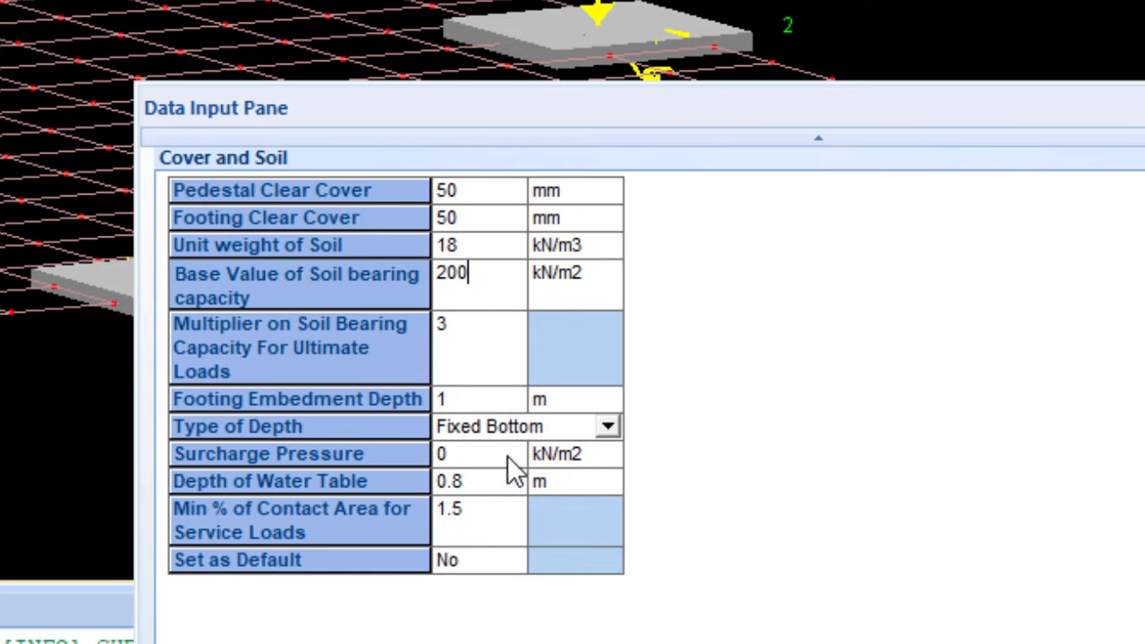
click(462, 457)
text(1)
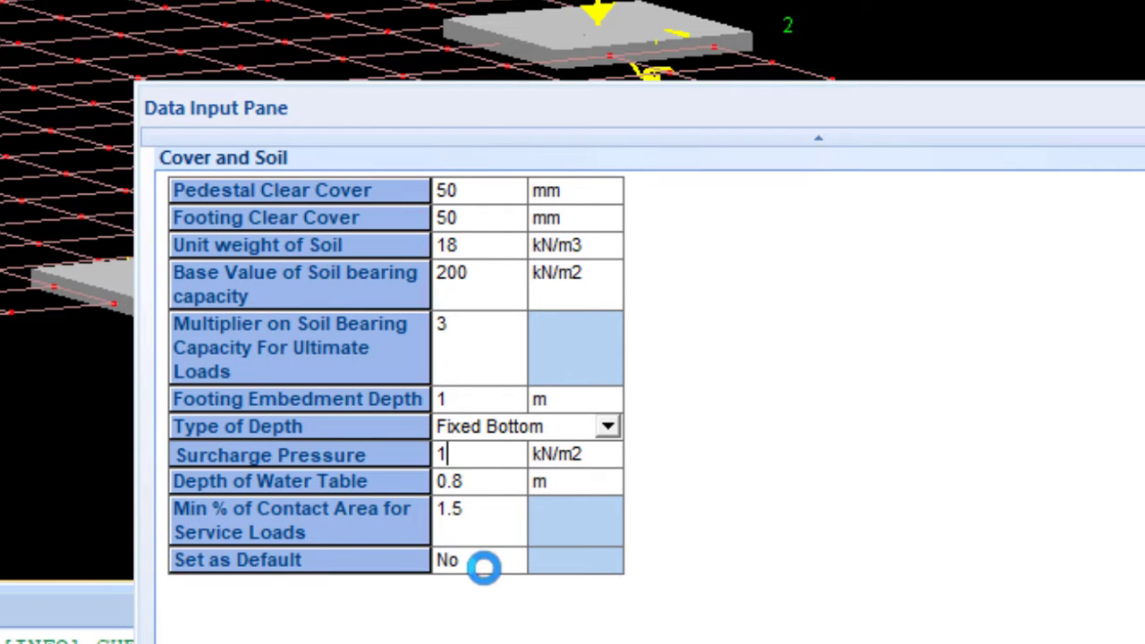
- Choose Yes for saving the cover and soil values as default, then close and reopen these parameters to check them
click(483, 566)
click(474, 592)
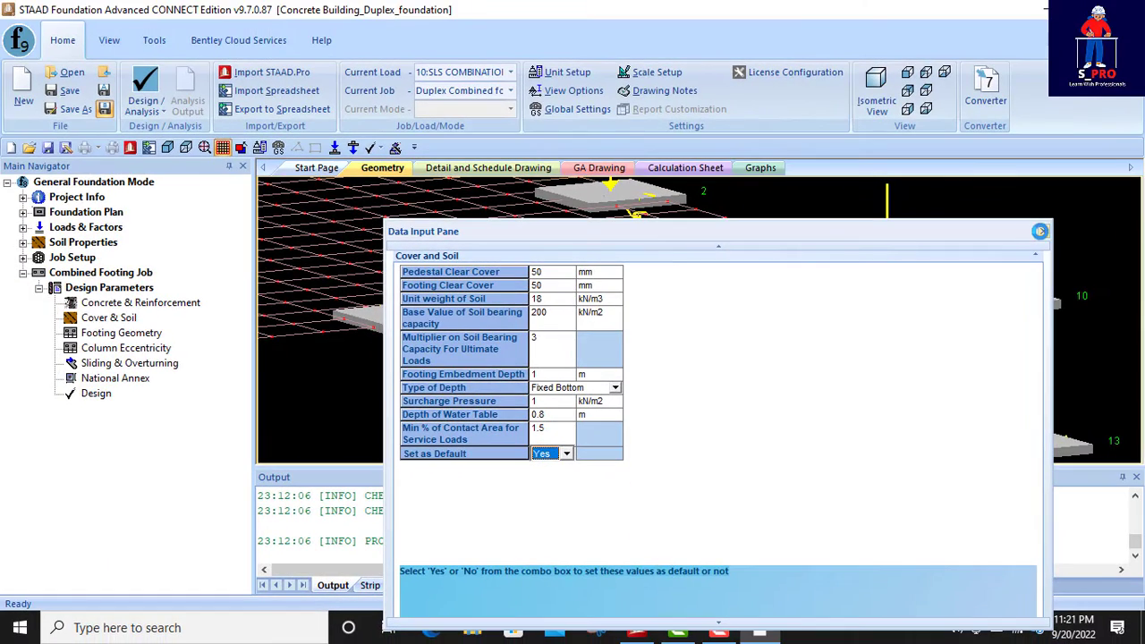
click(1043, 230)
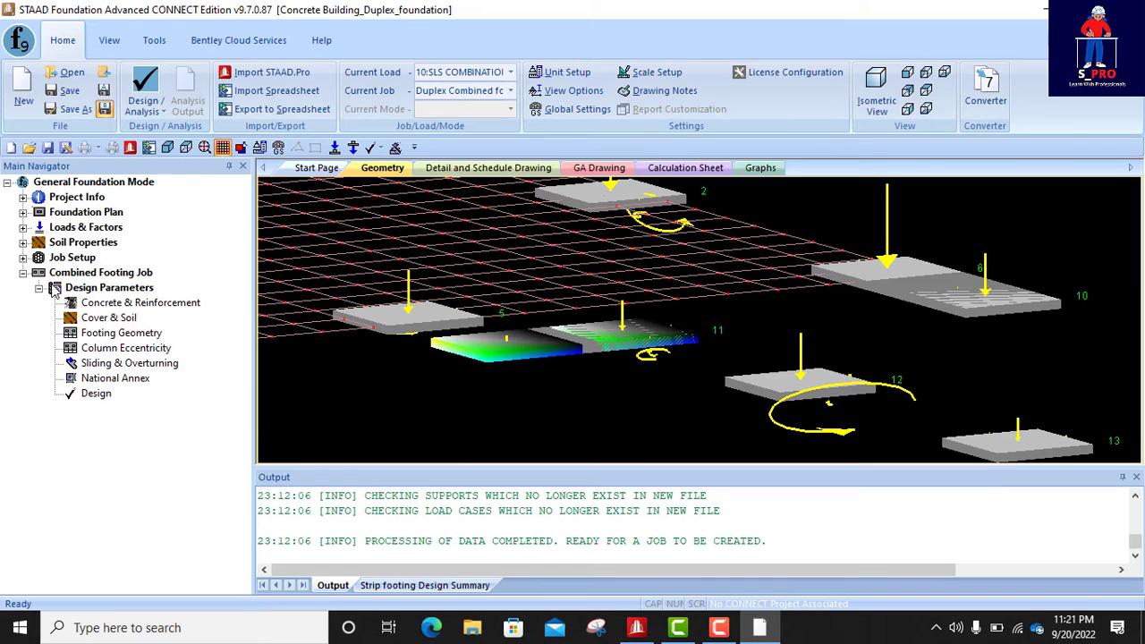
click(130, 320)
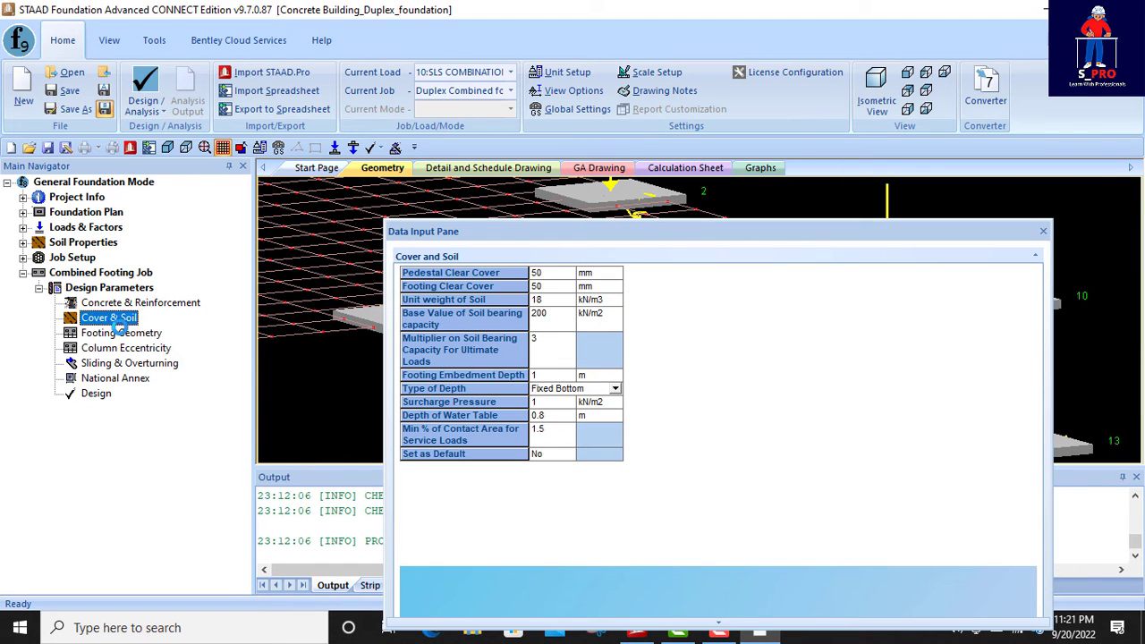
- Open the footing geometry parameters and set the minimum left overhang length to 0.5 m
click(114, 333)
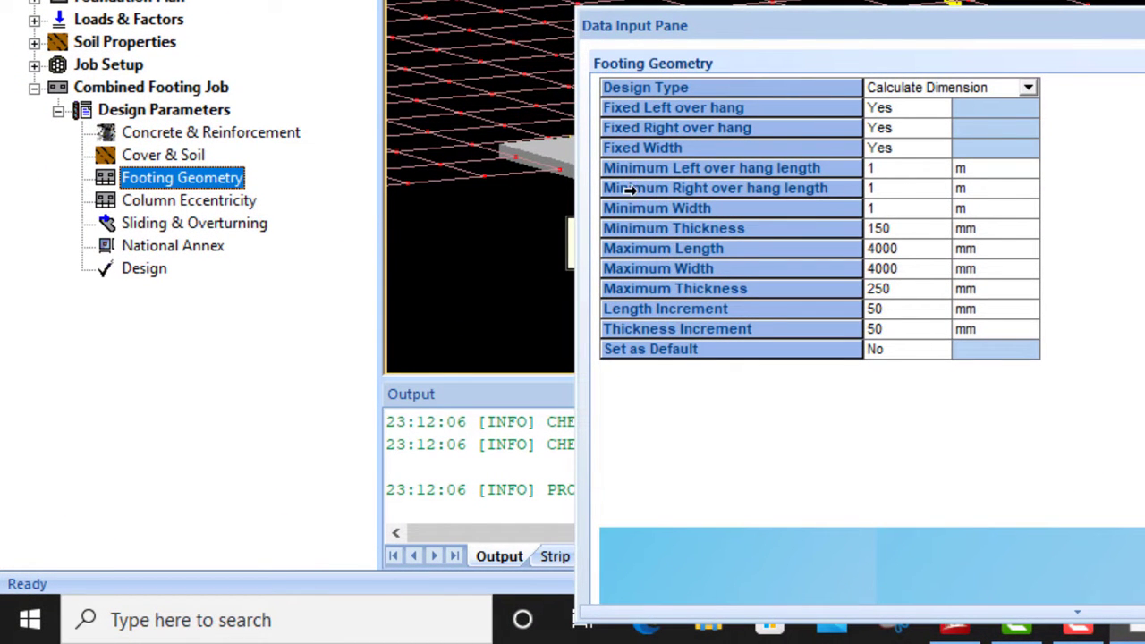
click(903, 173)
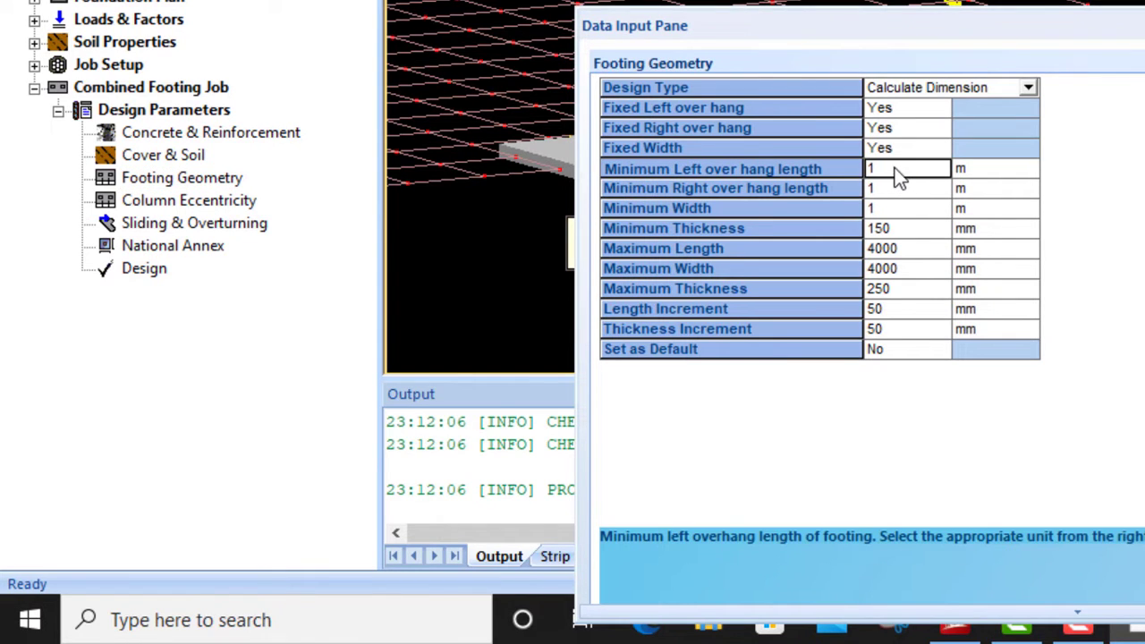
key(BackSpace)
text(0.5)
- Set the footing's minimum right overhang length to 0.5 m
click(889, 190)
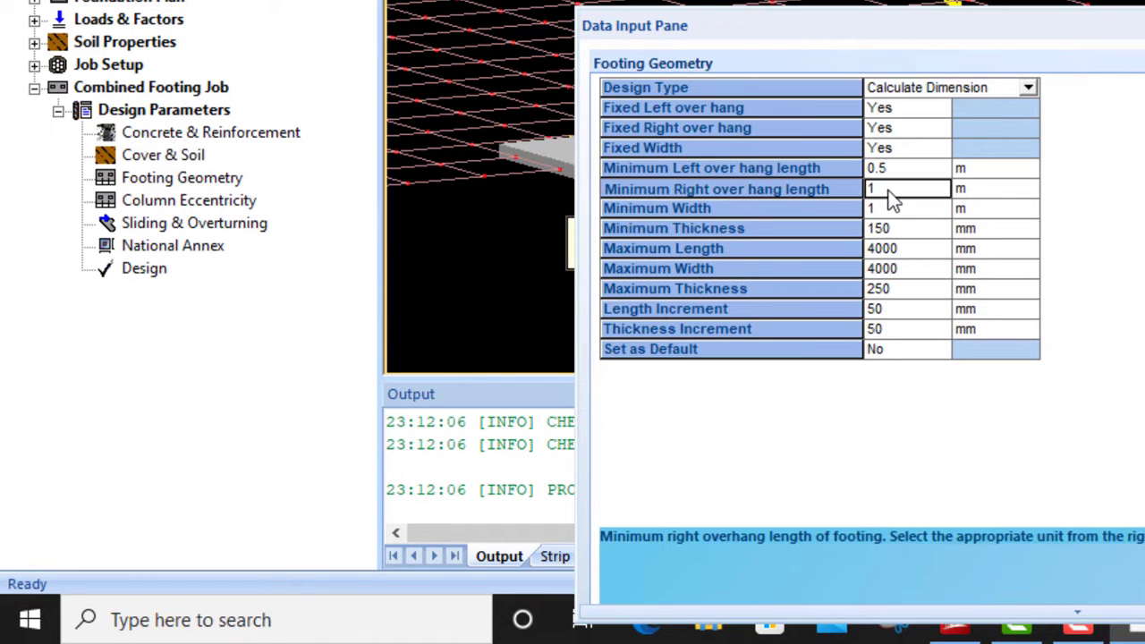
key(BackSpace)
text(0.5)
key(BackSpace)
key(BackSpace)
key(BackSpace)
text(0.5)
- Set the footing's minimum width to 0.5 m and its minimum thickness to 200 mm
click(885, 209)
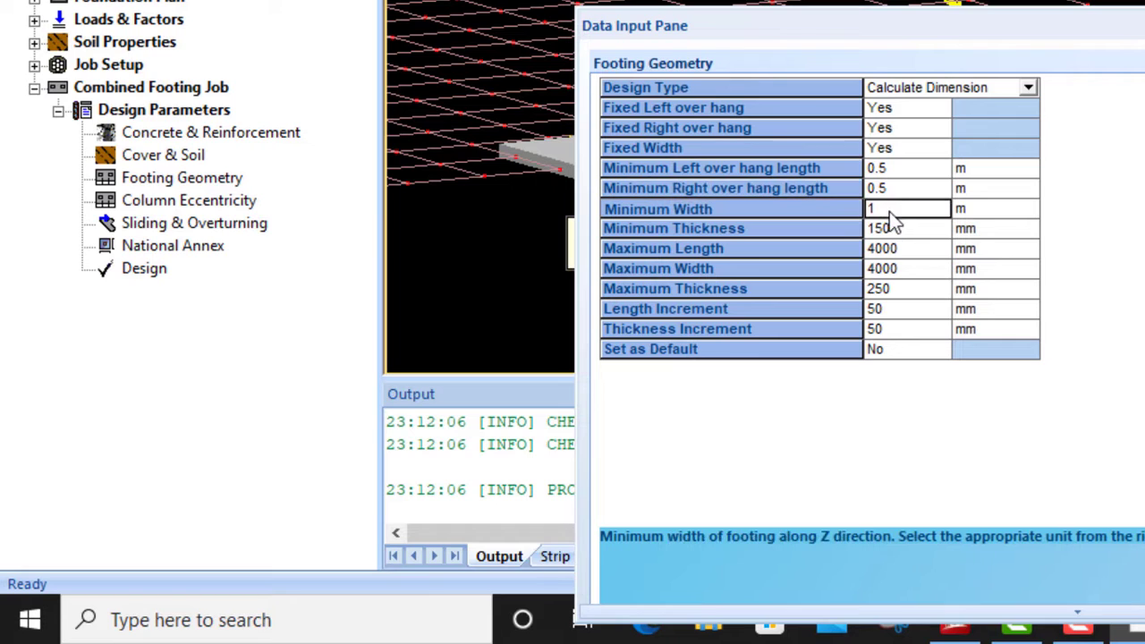
key(BackSpace)
text(0.5)
click(889, 228)
drag(892, 229, 854, 246)
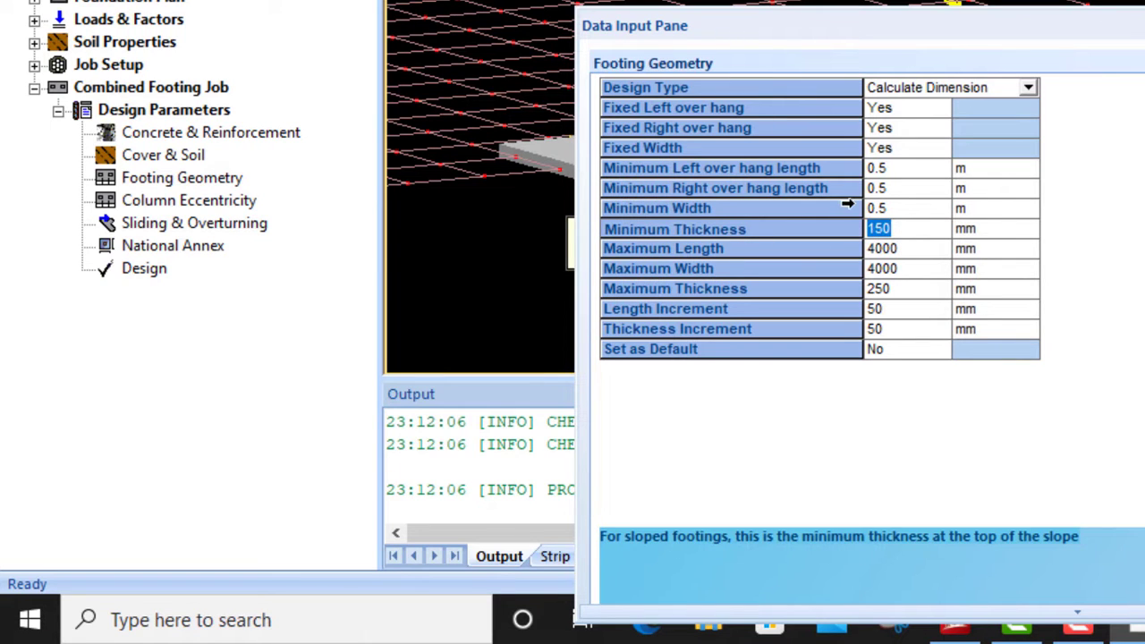
text(200)
- Set the footing's maximum length to 2000 mm and its maximum width to 1500 mm
click(909, 250)
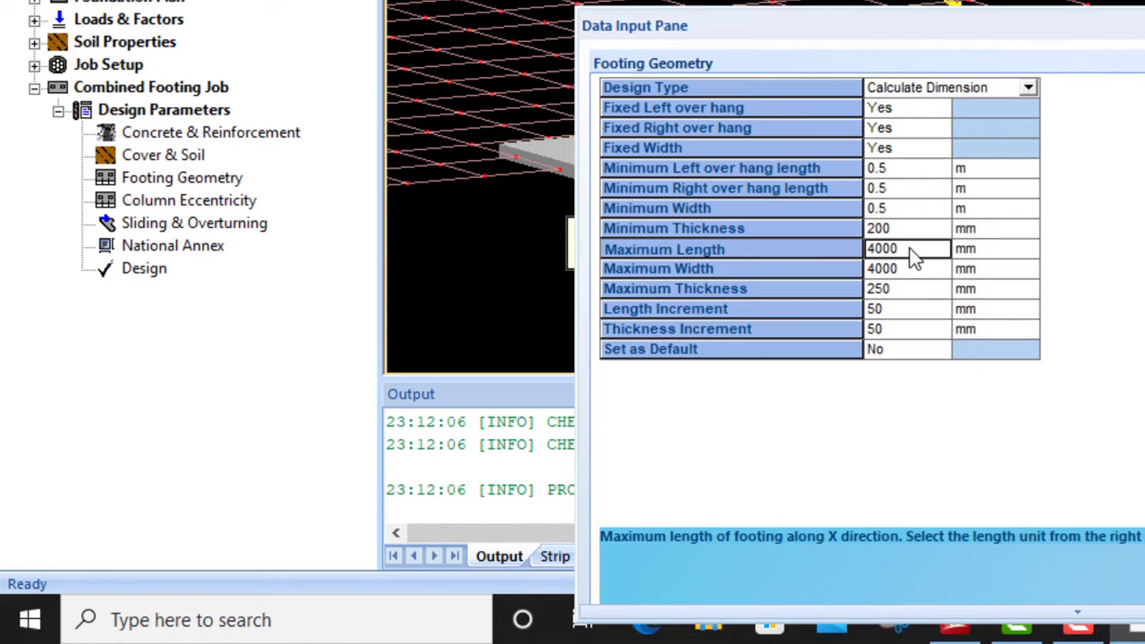
text(300)
key(BackSpace)
key(BackSpace)
key(BackSpace)
text(2000)
click(910, 268)
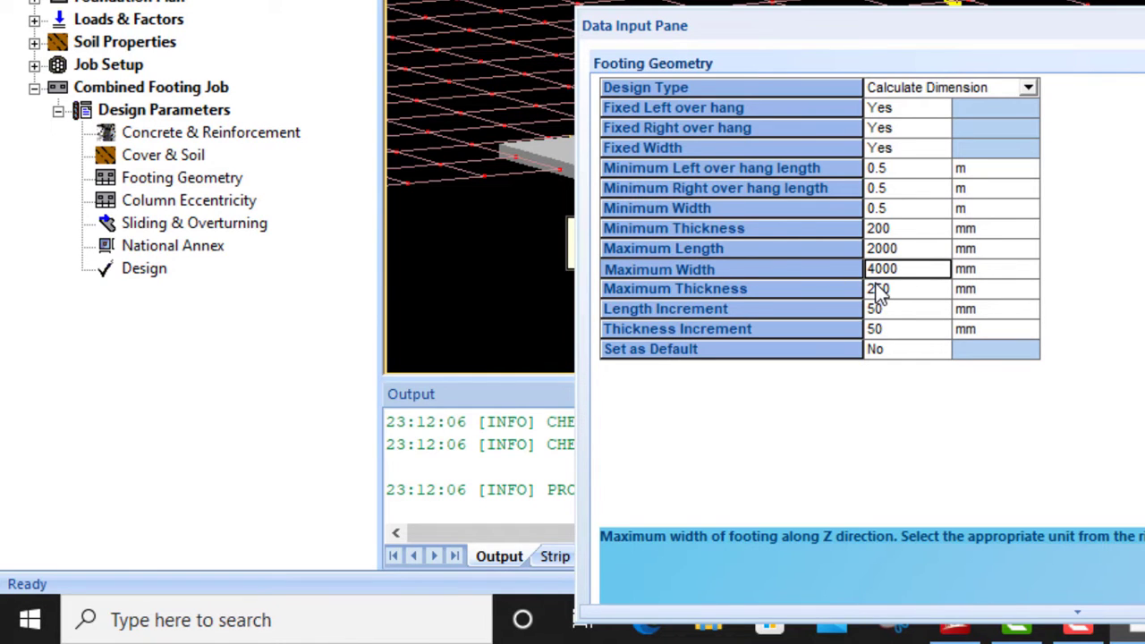
text(1500)
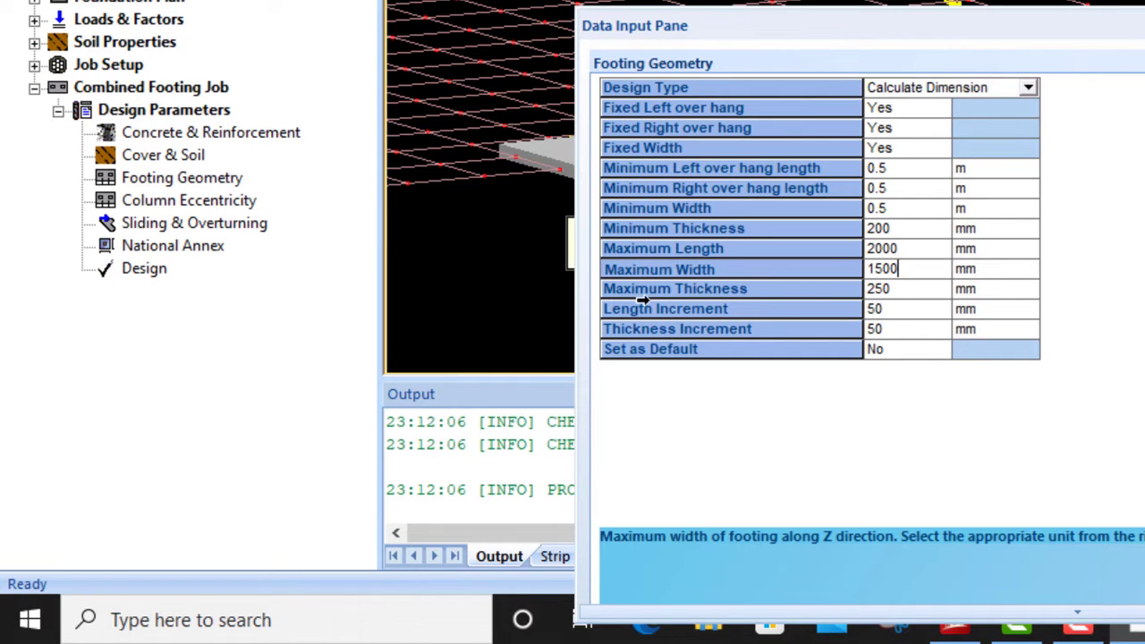
- Set the footing's maximum thickness to 300 mm
click(892, 288)
drag(893, 289, 849, 300)
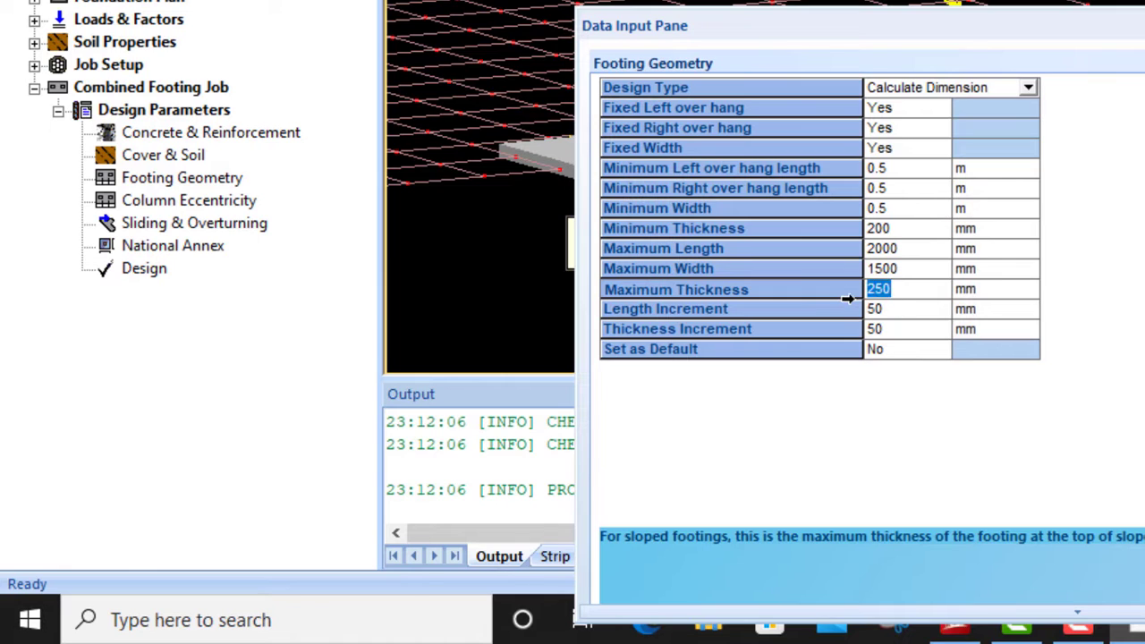
text(3)
text(00)
key(BackSpace)
- Set the length increment to 100 mm and choose Yes for saving the footing geometry values as default
click(890, 308)
text(100)
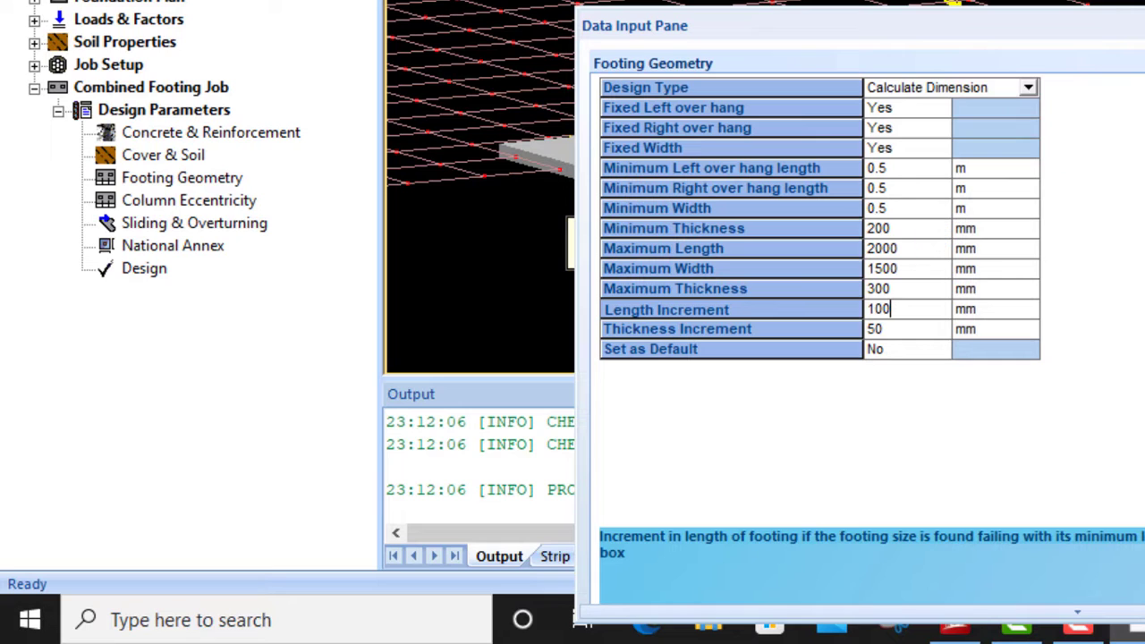
click(935, 349)
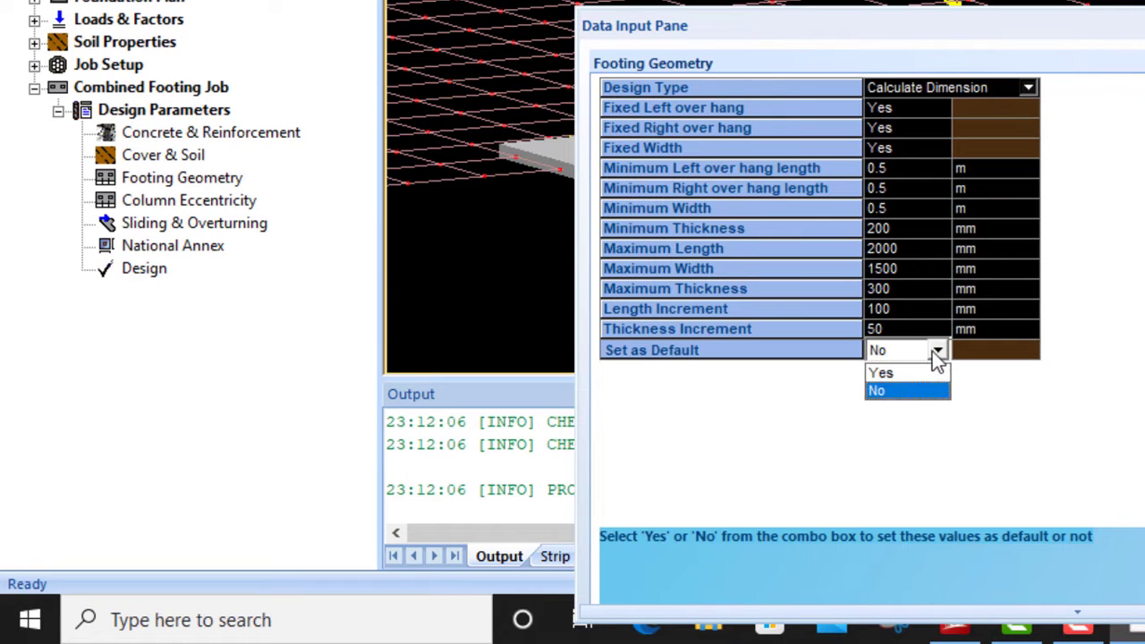
click(885, 371)
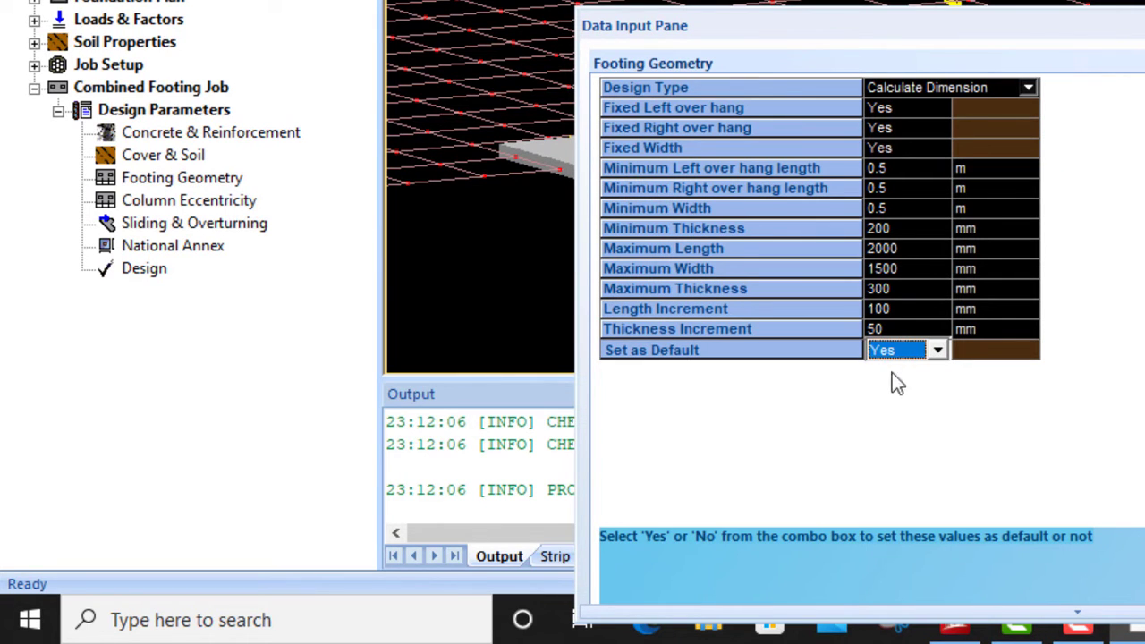
- Review the sliding and overturning, column eccentricity and national annex parameters, and move the Data Input Pane off the model
click(190, 224)
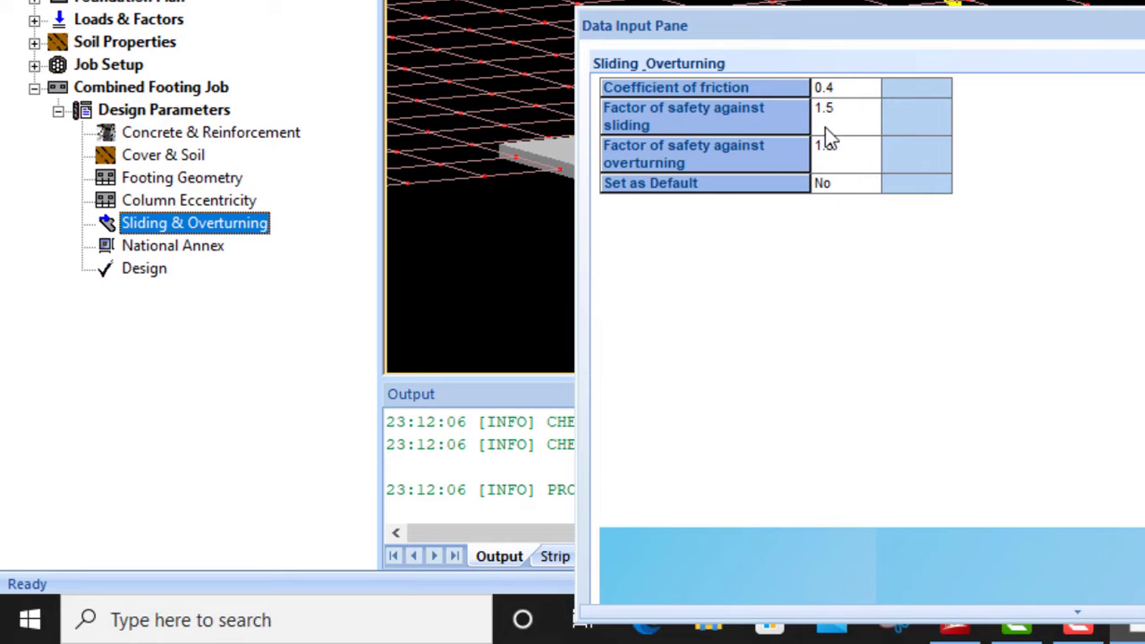
click(181, 195)
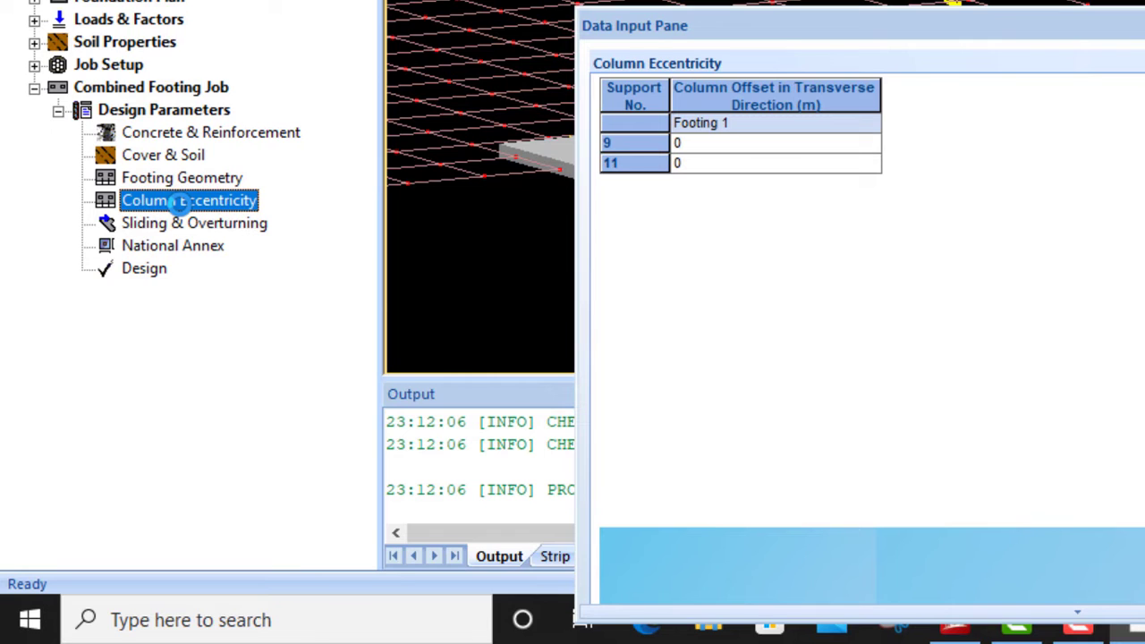
click(161, 248)
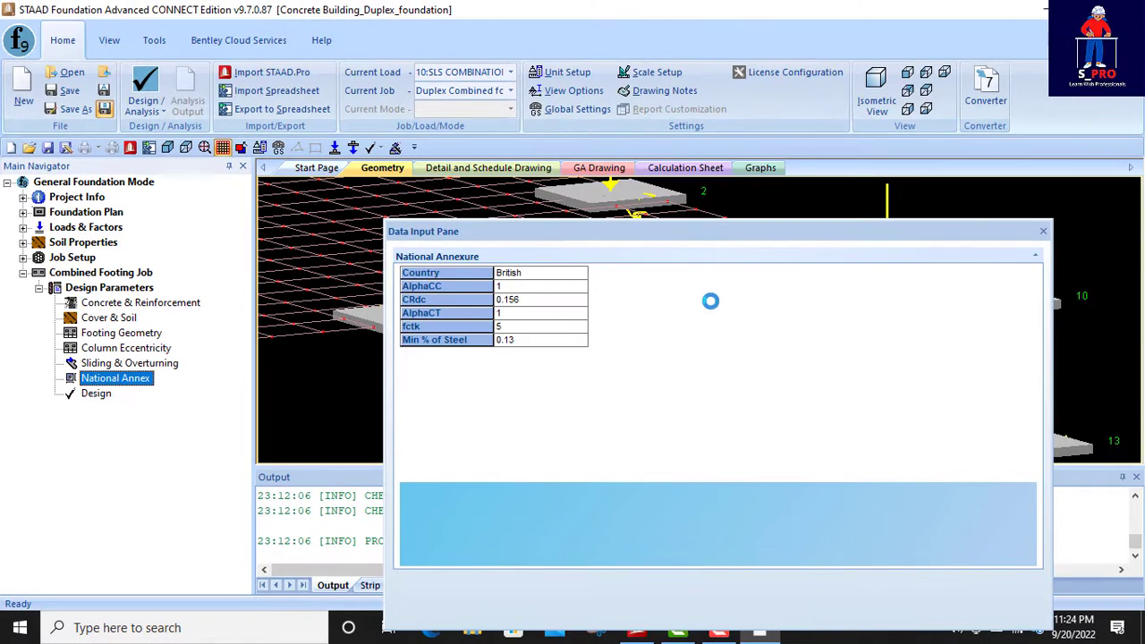
drag(648, 235, 753, 380)
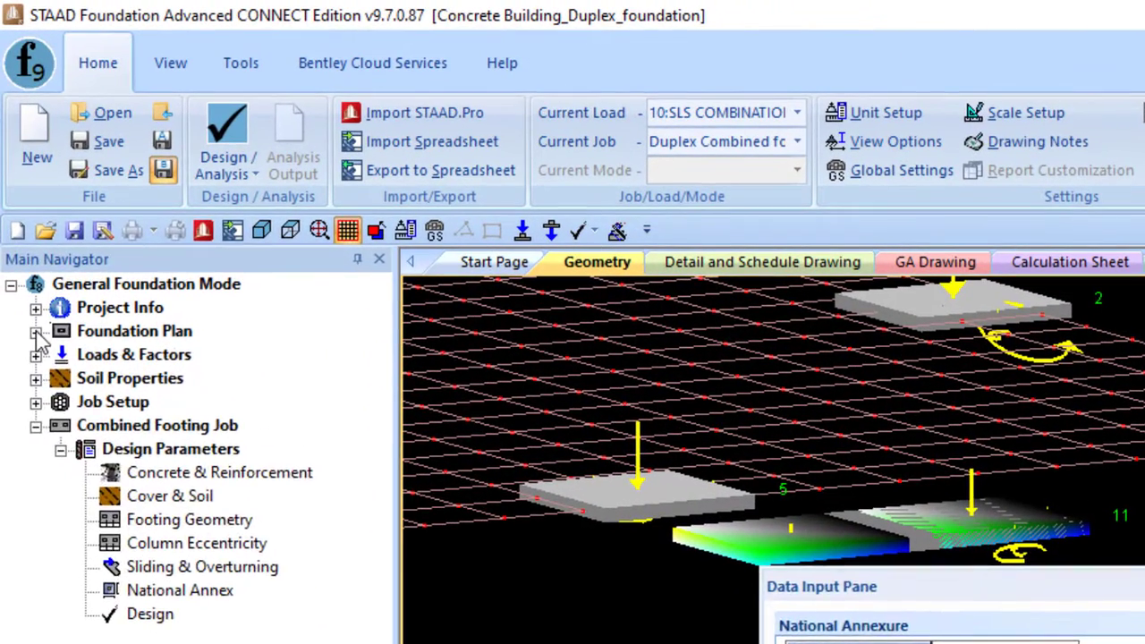
- Open the foundation plan's pedestal and anchor bolt settings
click(31, 293)
click(136, 475)
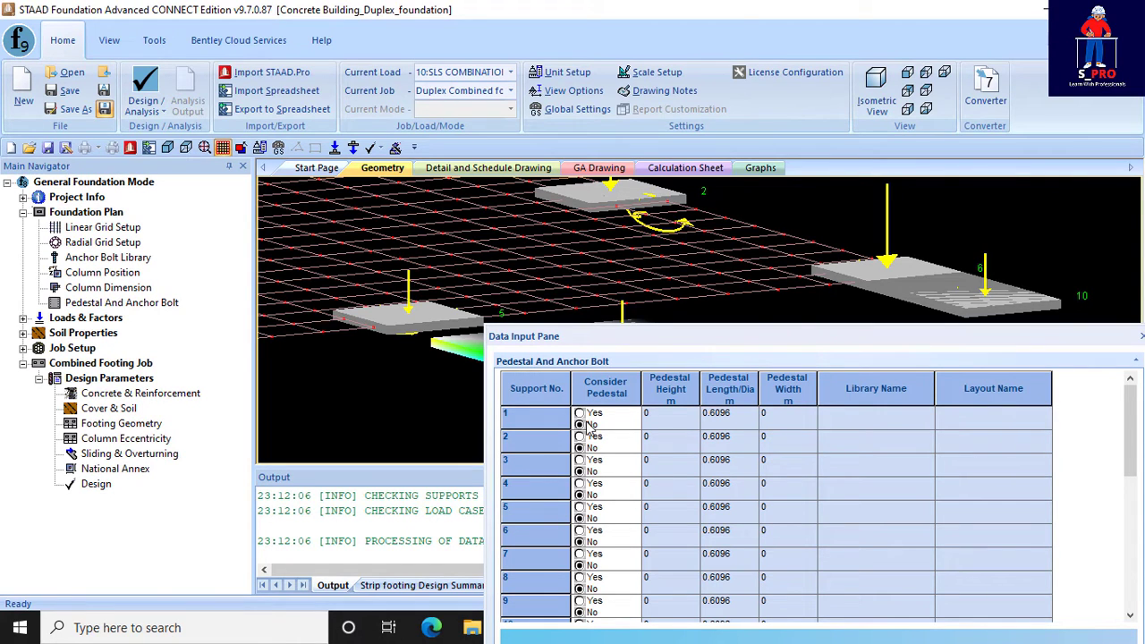
click(579, 507)
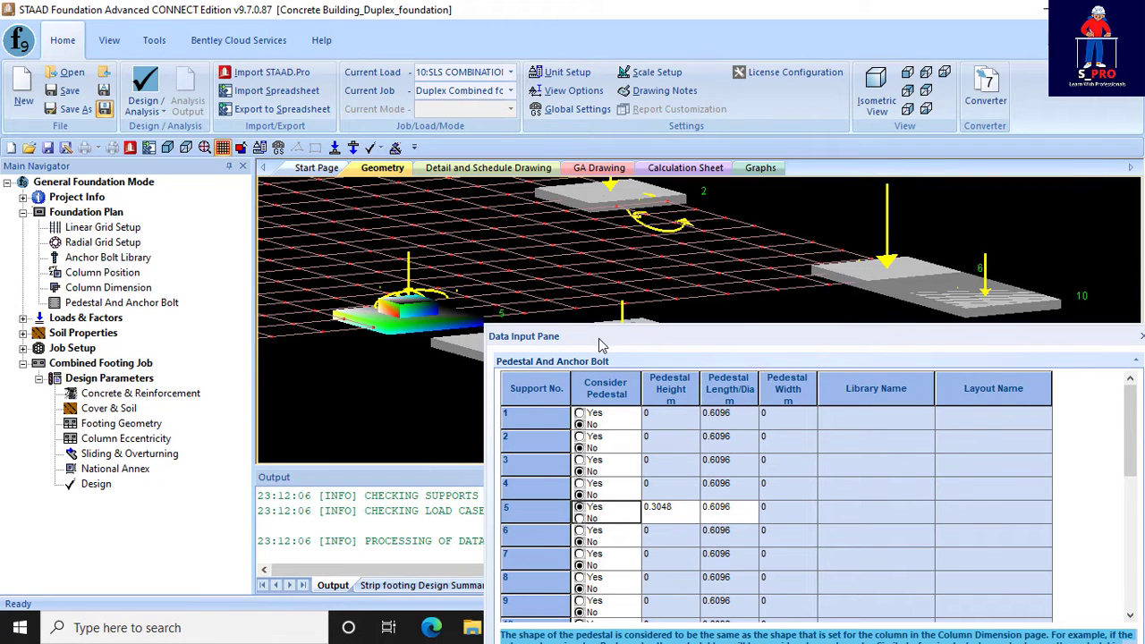
drag(601, 344, 583, 409)
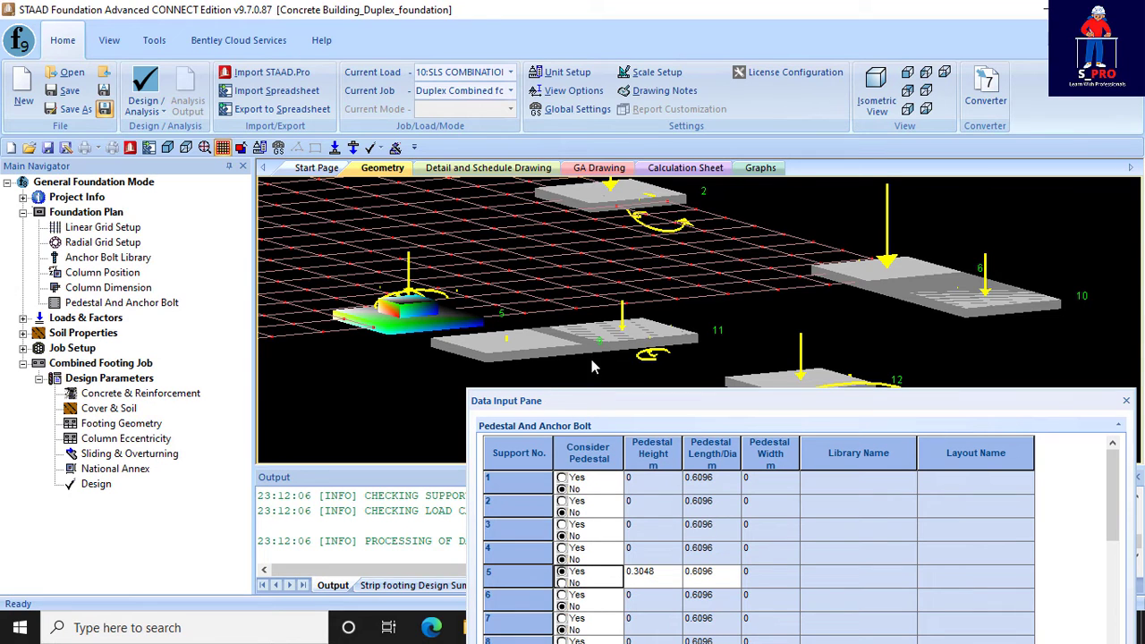
drag(588, 405, 579, 311)
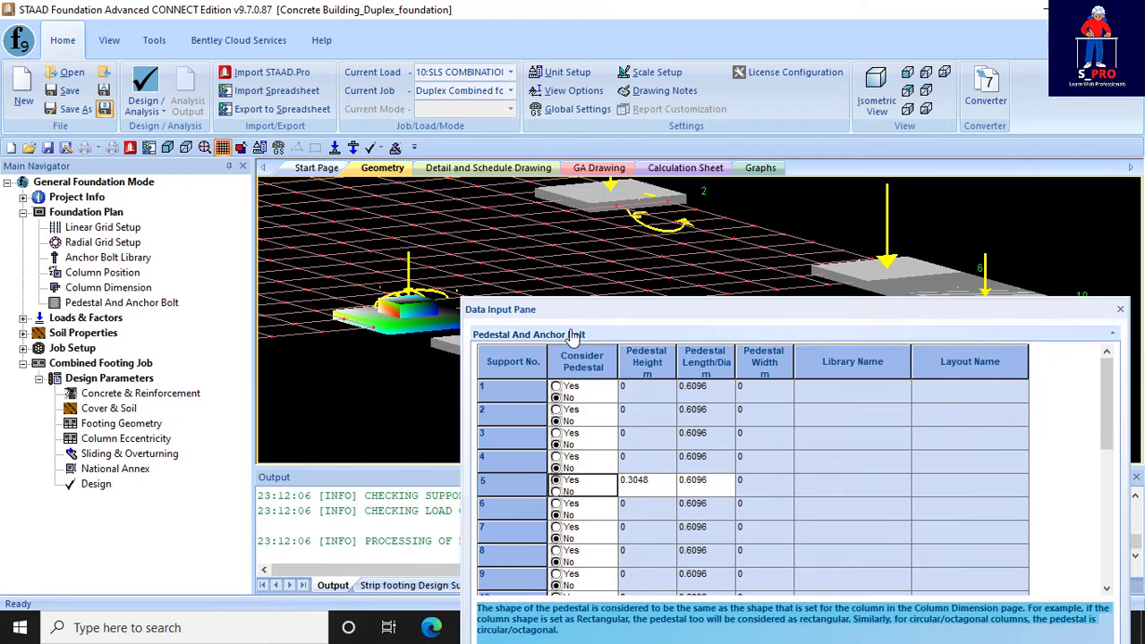
click(555, 491)
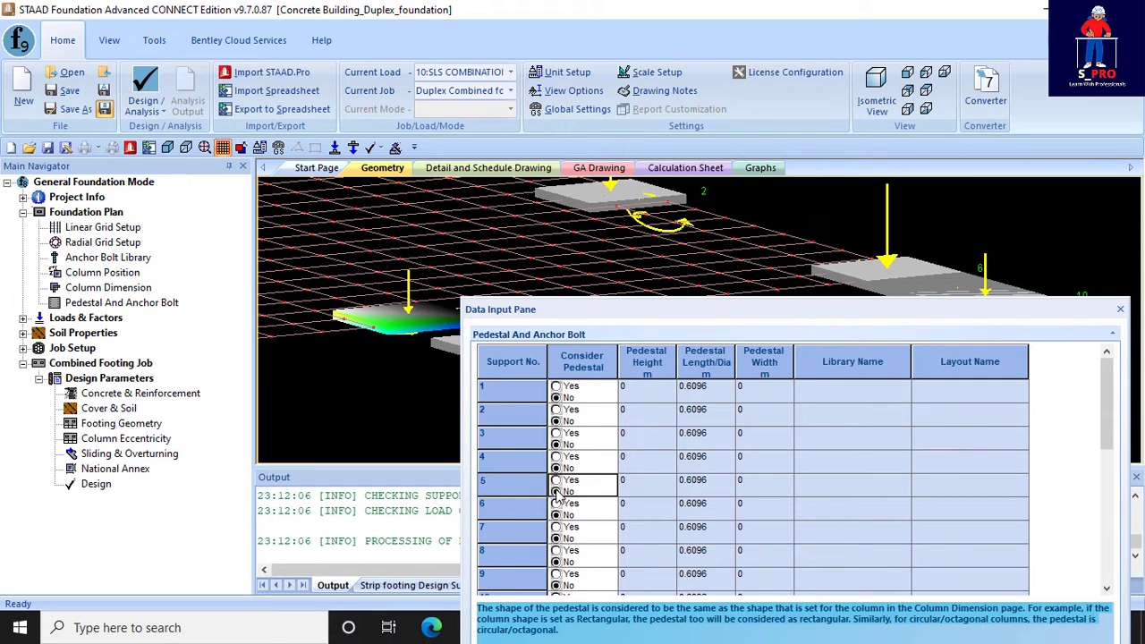
- Turn on the pedestal for support 9 and check its location in the model
click(556, 574)
drag(615, 321, 588, 420)
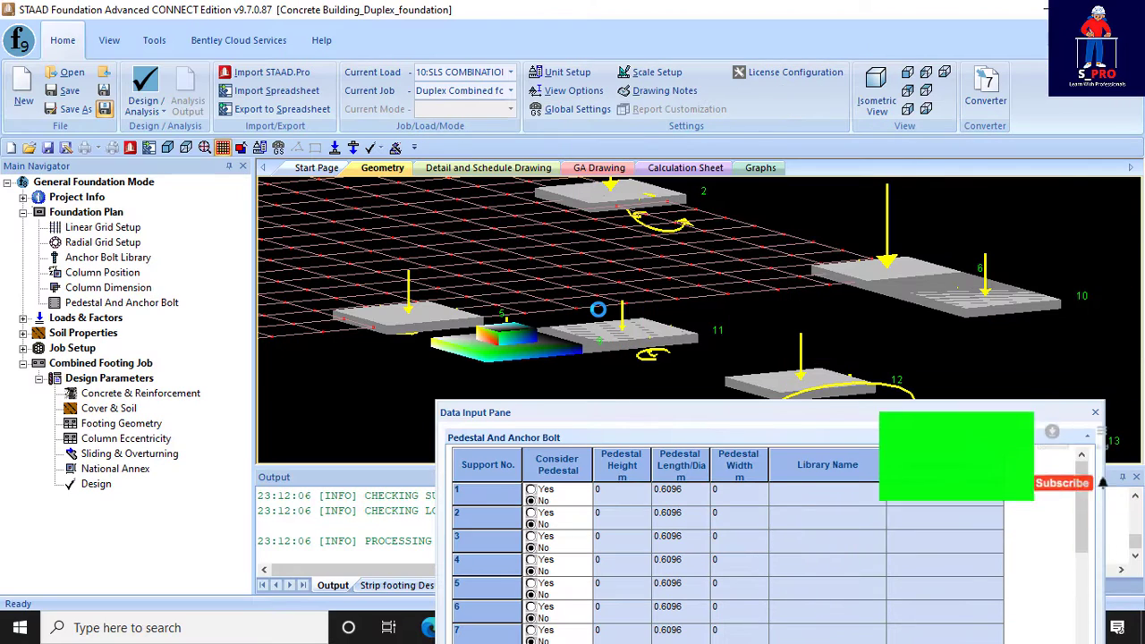
drag(669, 413, 601, 316)
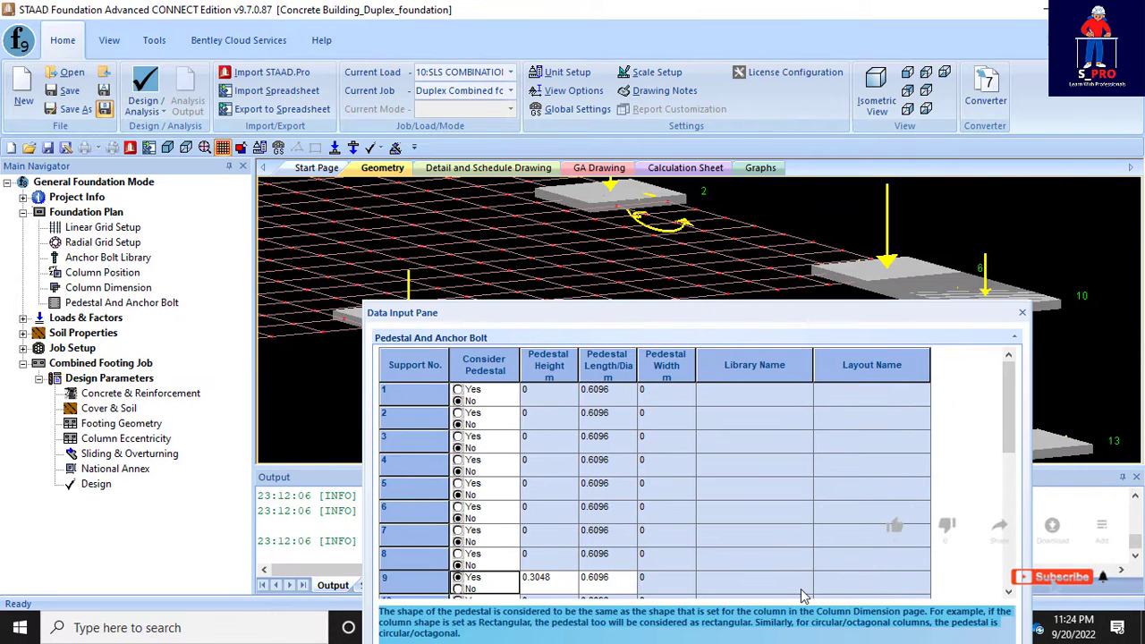
- Turn on the pedestal for support 11 and set its pedestal height to 1 m
click(1008, 591)
click(1008, 592)
click(1008, 591)
click(1008, 591)
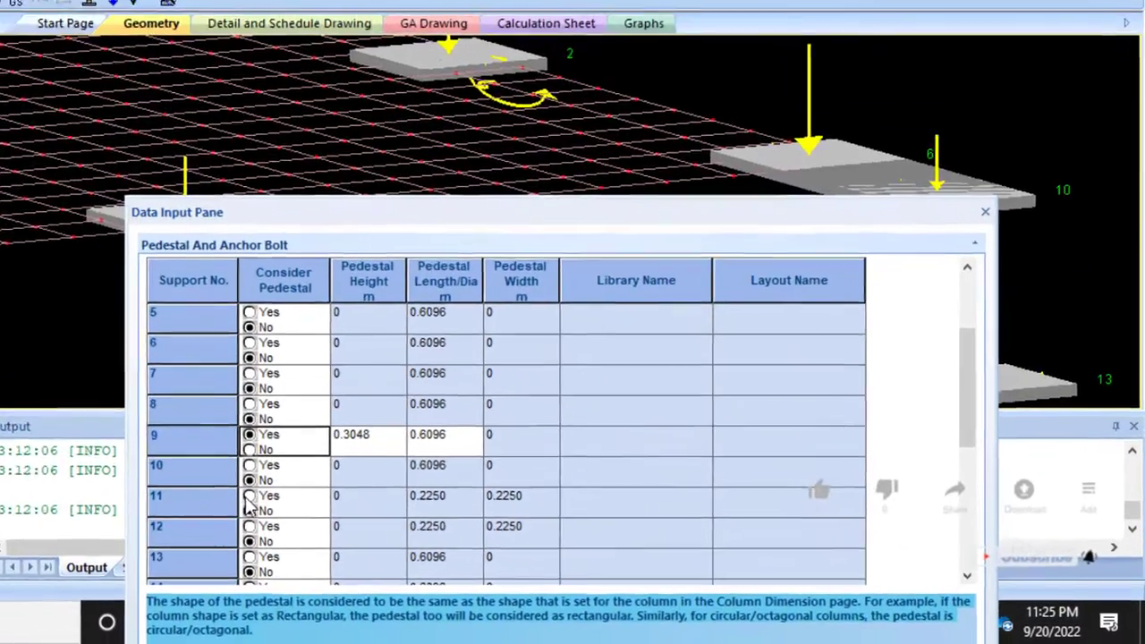
click(249, 497)
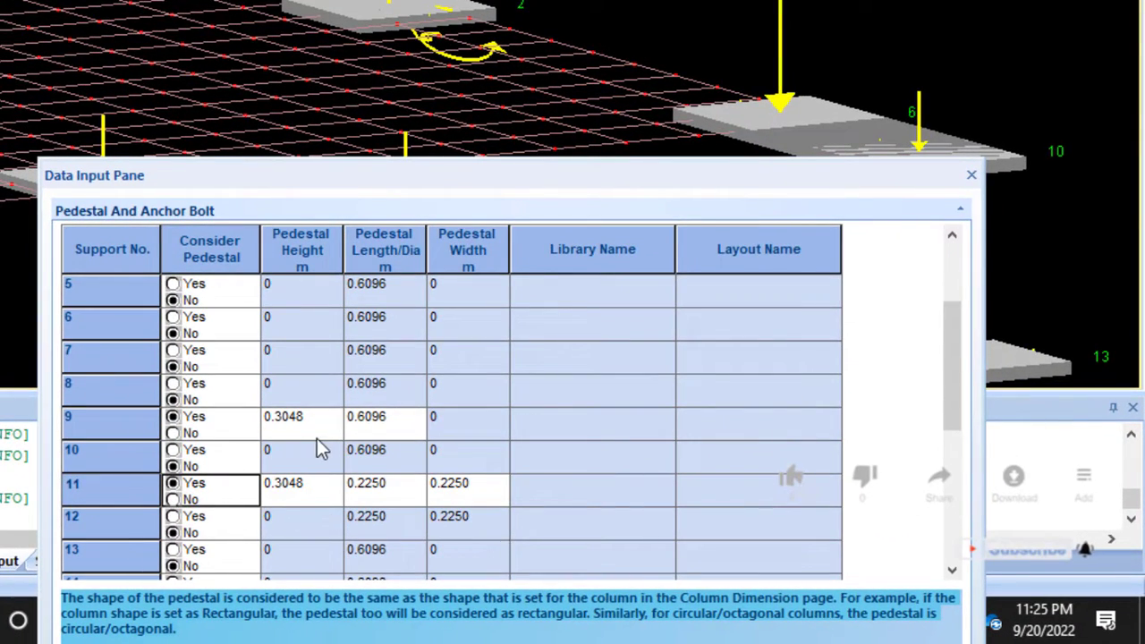
click(310, 487)
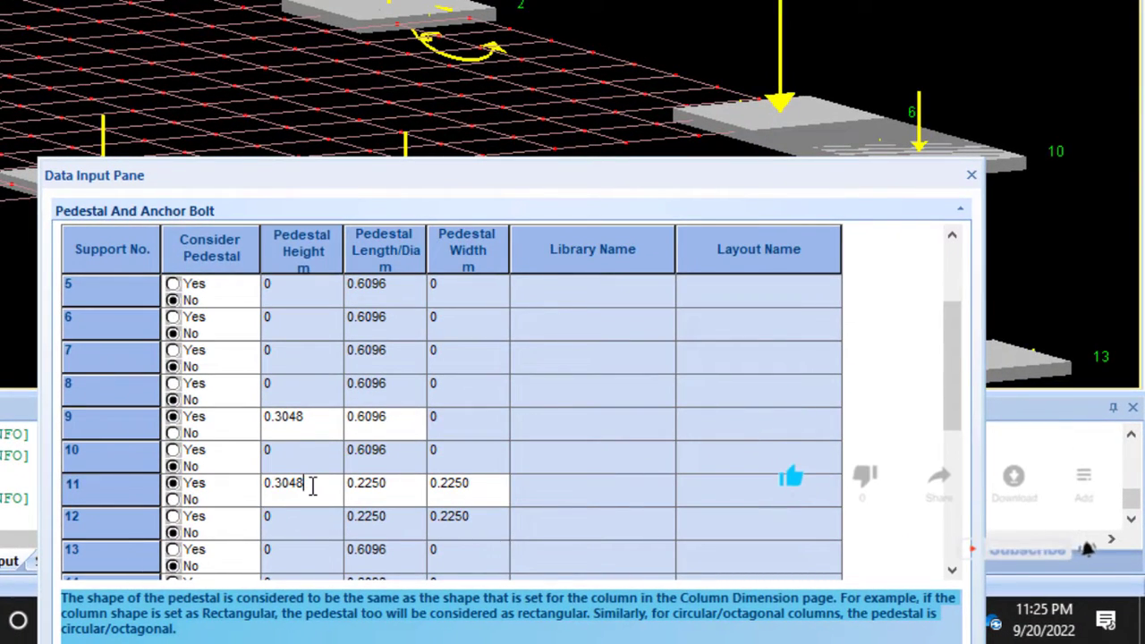
drag(311, 483, 240, 484)
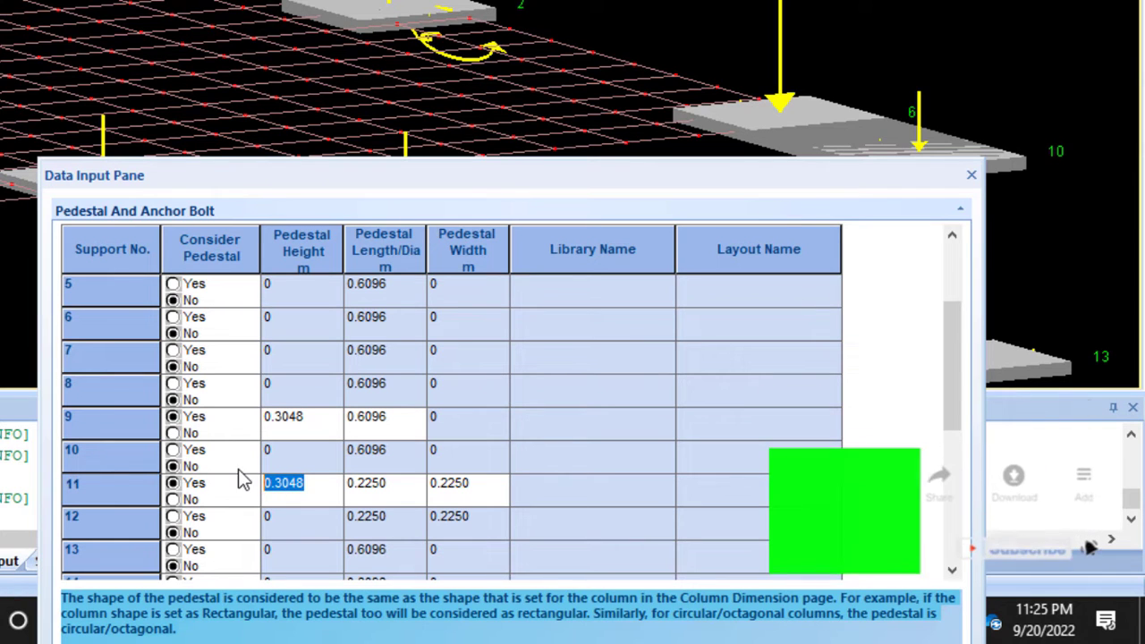
text(1)
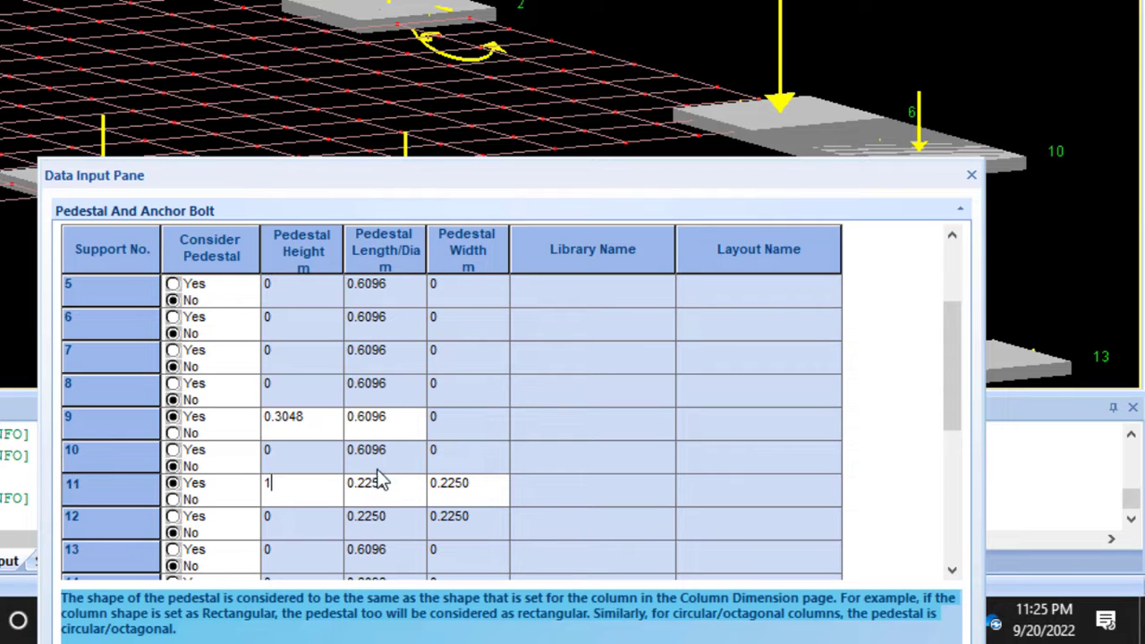
double_click(266, 483)
click(385, 493)
- Copy support 11's pedestal height, length and width to support 9, then close the data pane and inspect both pedestals in the model
drag(304, 506, 438, 512)
key(ctrl+c)
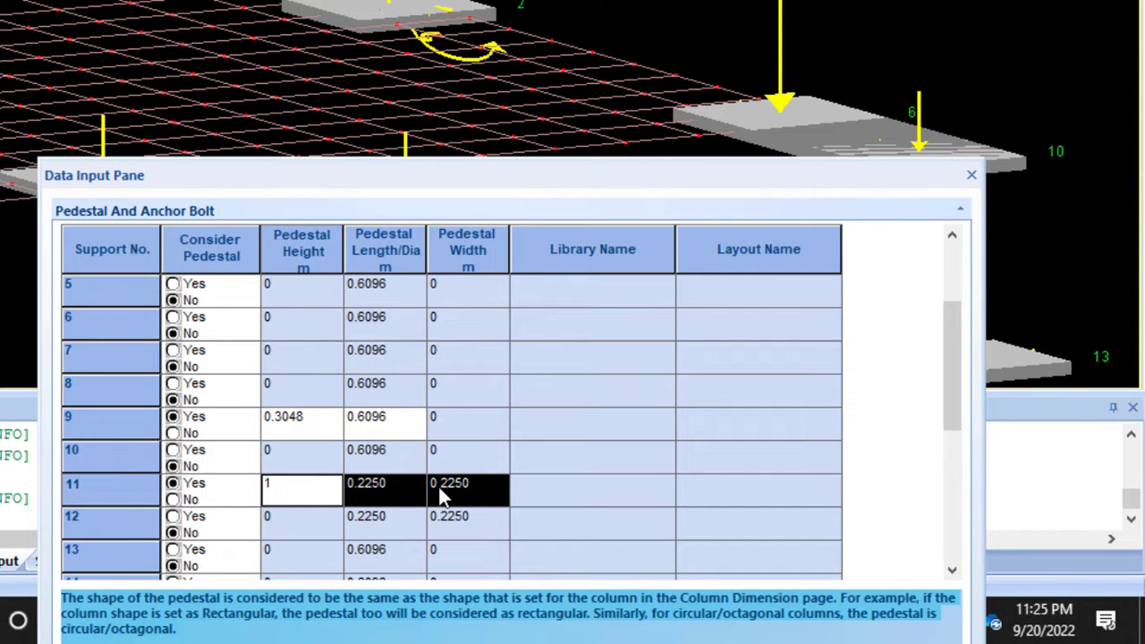
drag(270, 427, 429, 435)
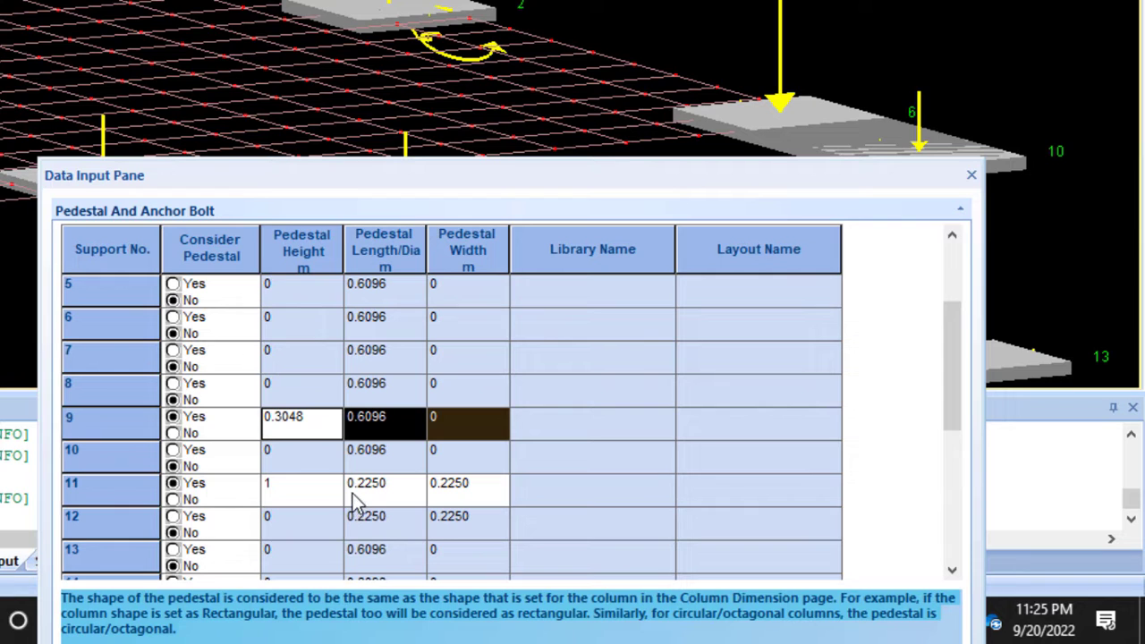
key(ctrl+v)
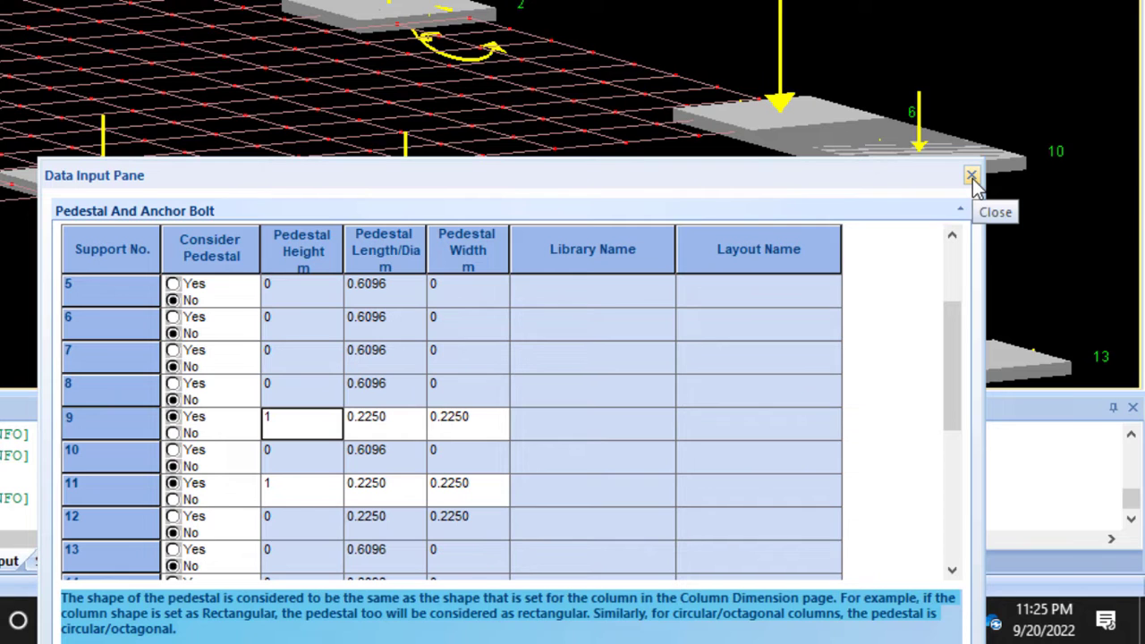
click(971, 176)
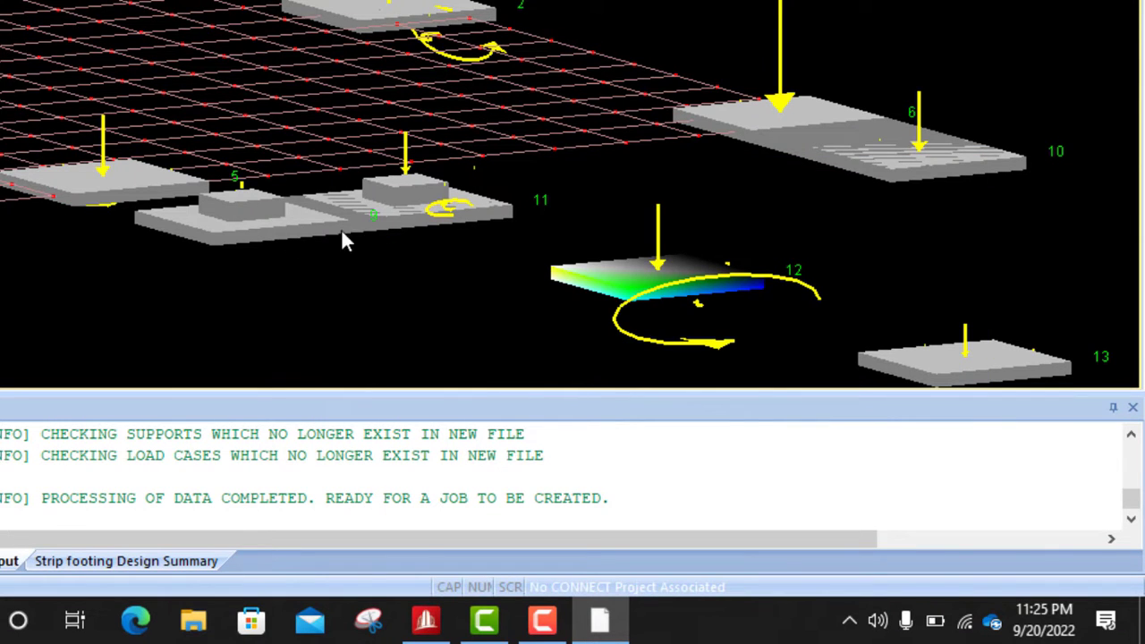
scroll(380, 213, up, 3)
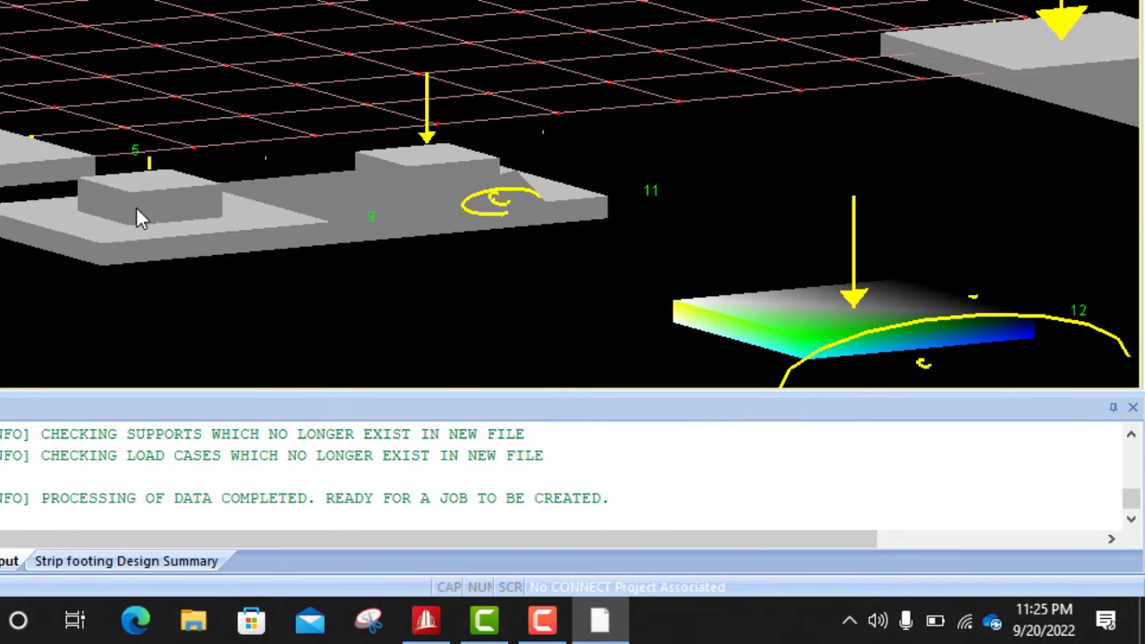
scroll(426, 221, down, 3)
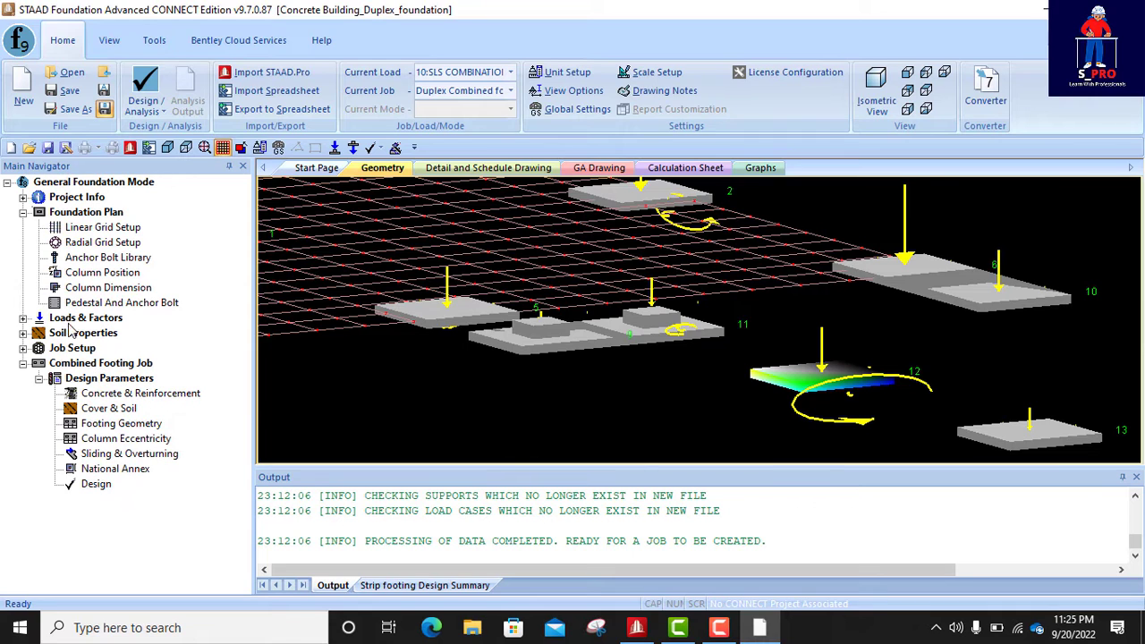
- Batch-set the load case type of load cases 10 to 31, the SLS, EQU and GEO combinations, to Service
click(23, 318)
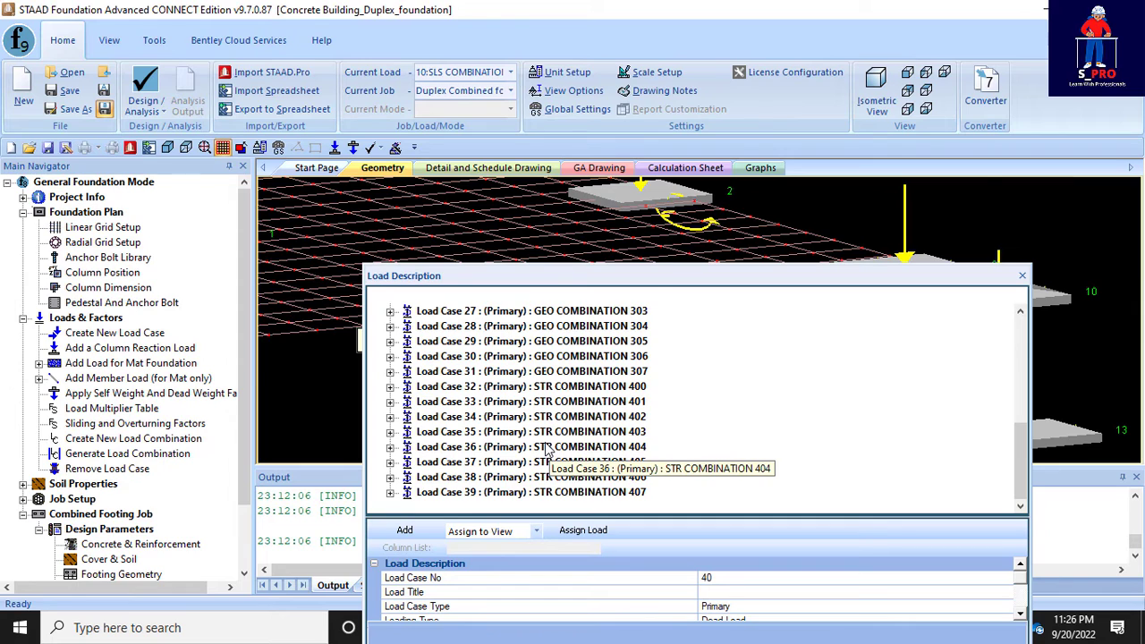
scroll(508, 451, up, 6)
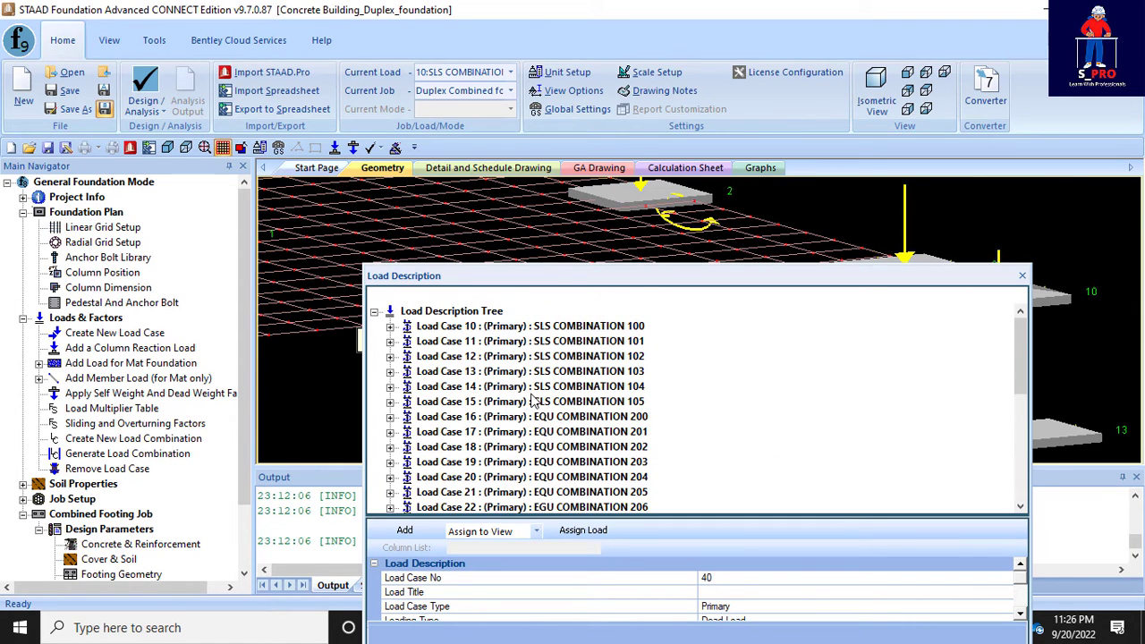
click(516, 327)
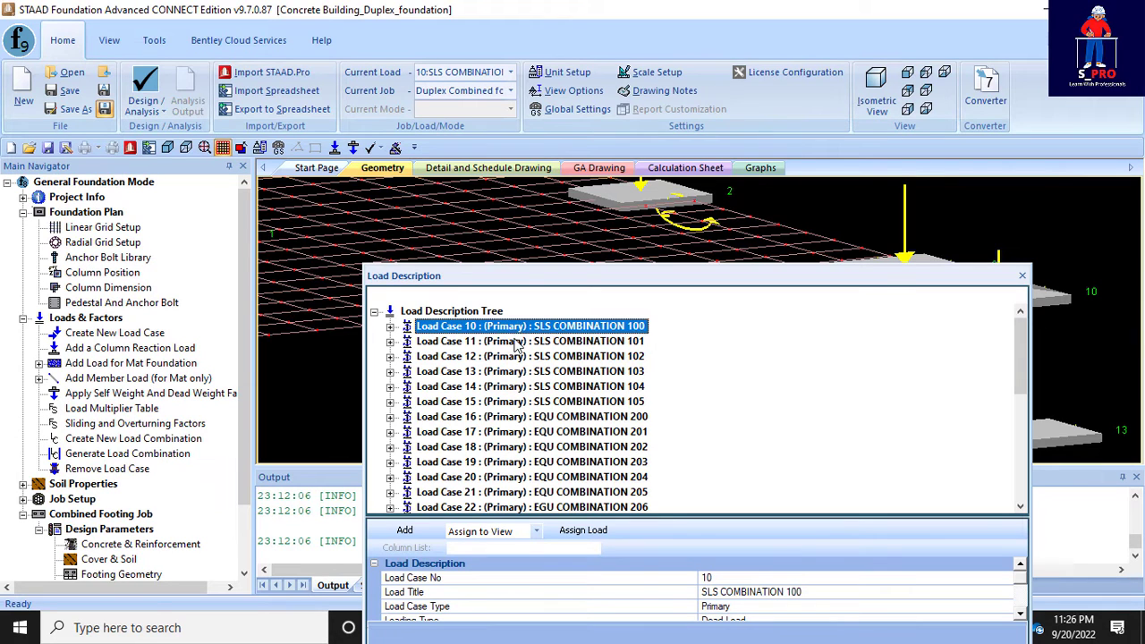
drag(1022, 358, 1023, 394)
drag(1022, 398, 1017, 427)
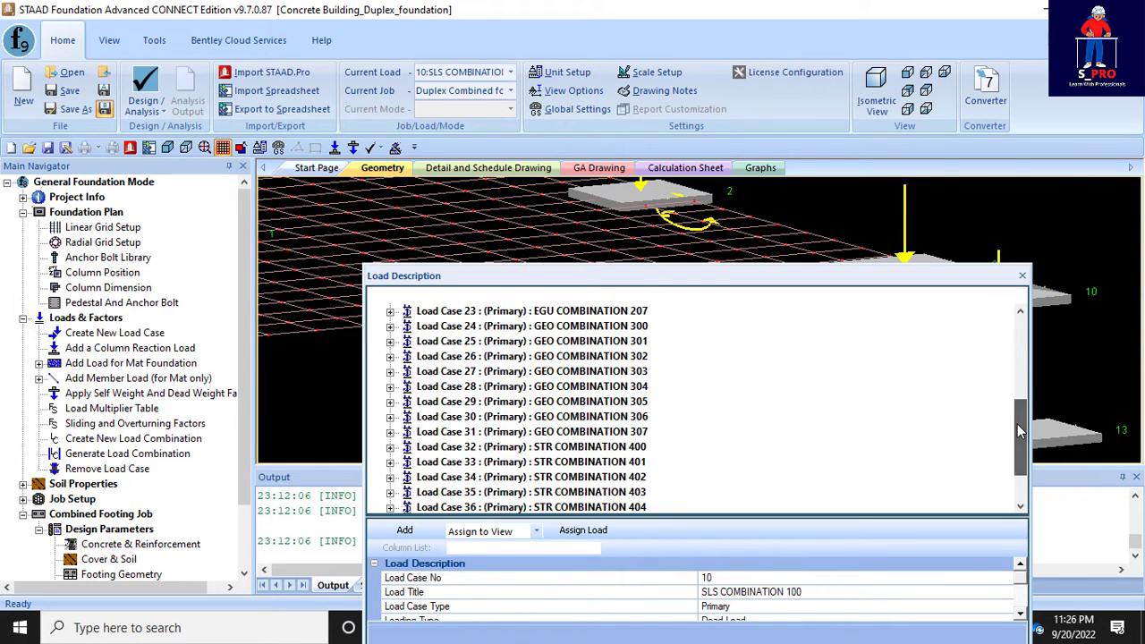
shift+click(575, 439)
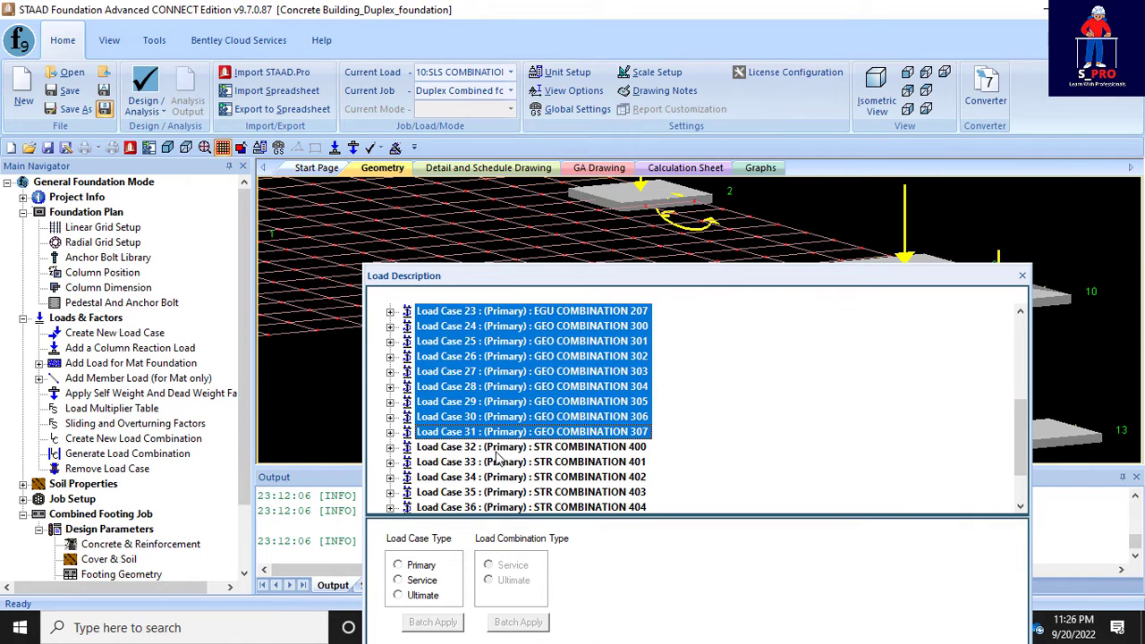
scroll(554, 433, up, 5)
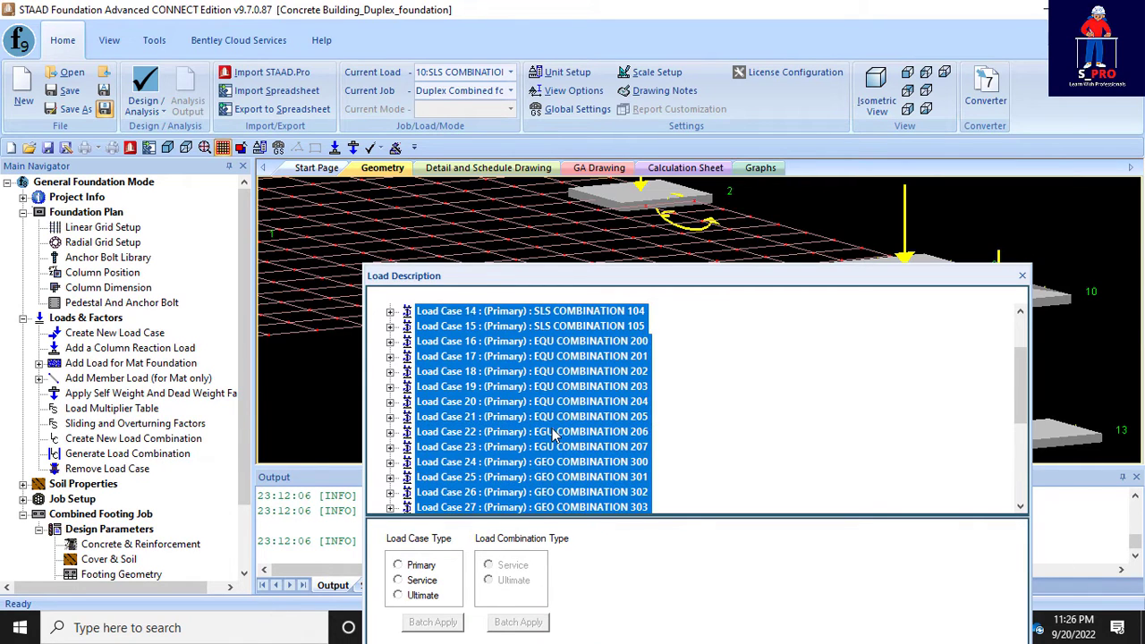
scroll(555, 433, down, 6)
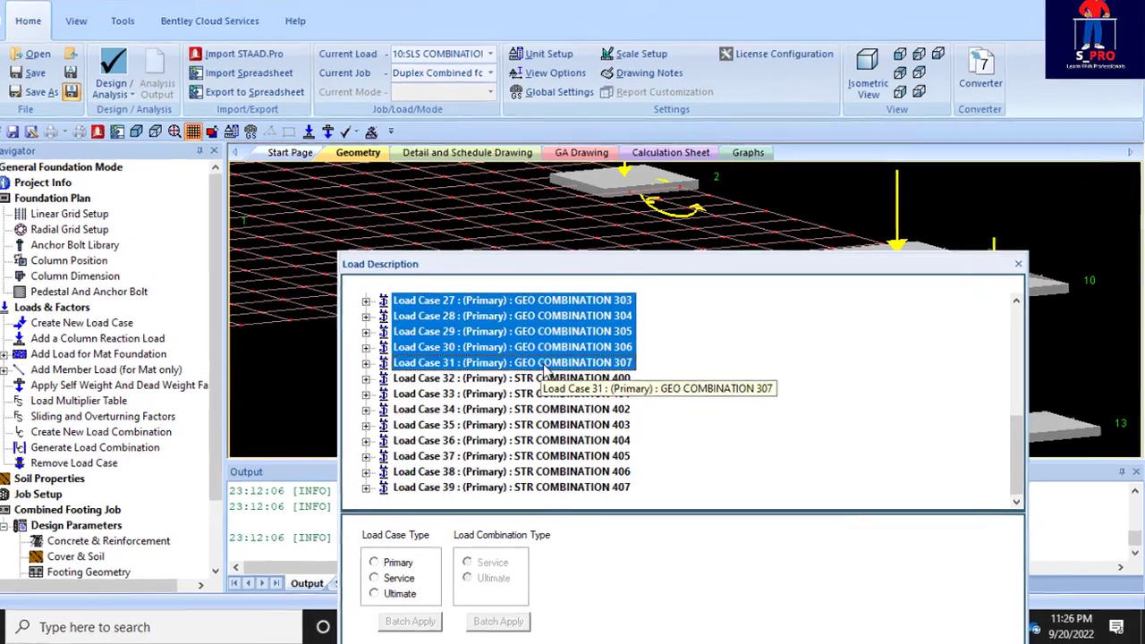
scroll(560, 379, up, 4)
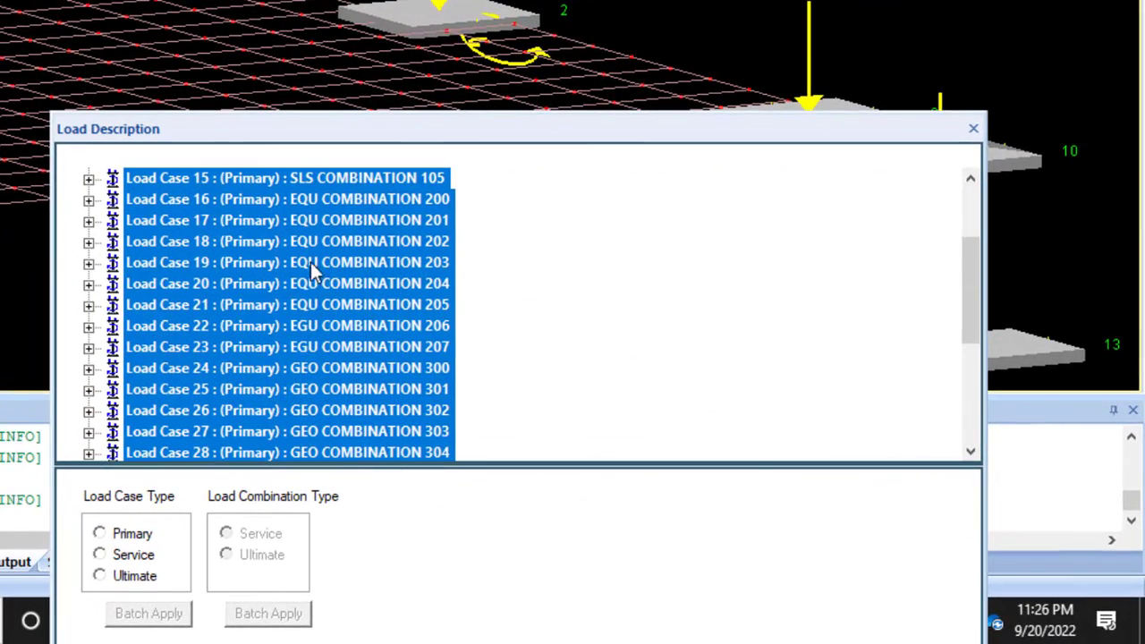
scroll(327, 248, up, 2)
scroll(323, 261, down, 3)
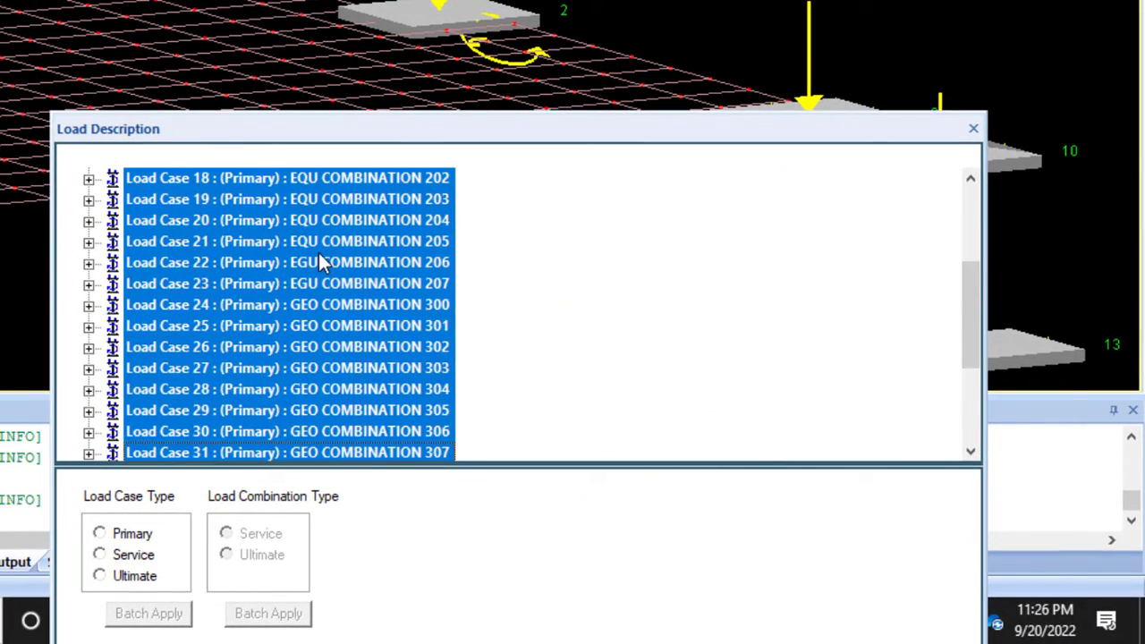
scroll(322, 261, down, 3)
scroll(322, 261, up, 6)
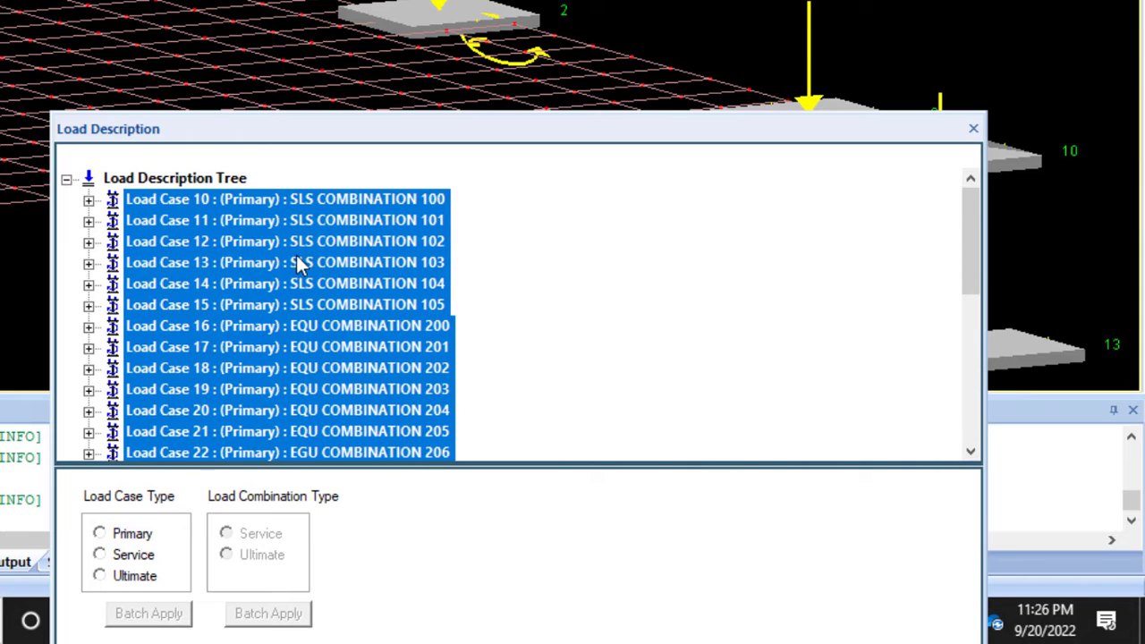
scroll(313, 255, down, 3)
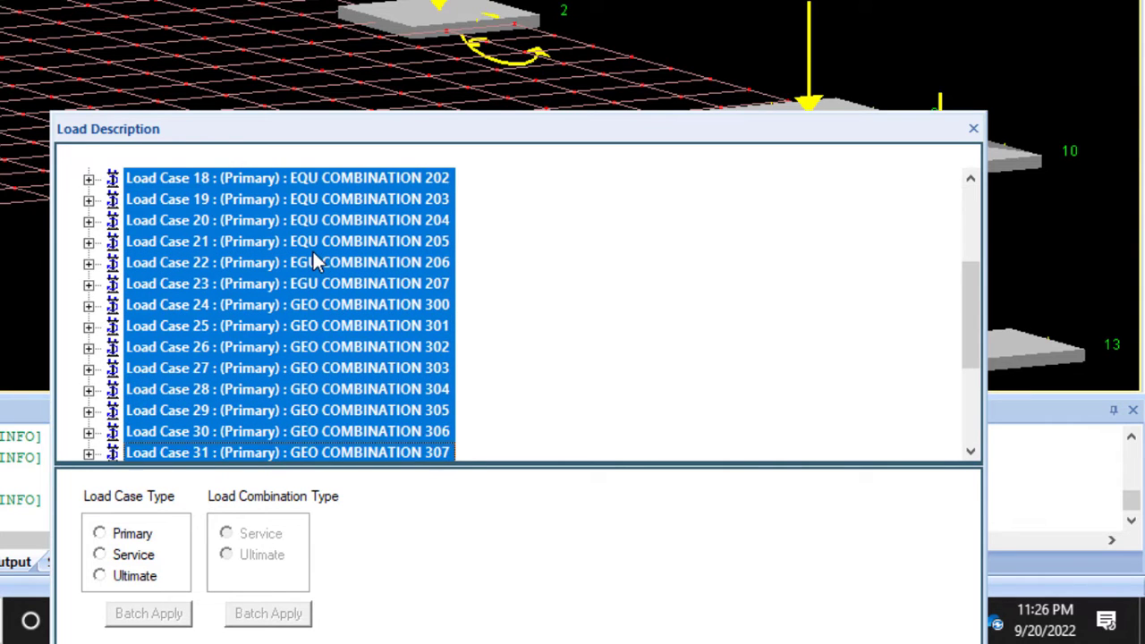
scroll(311, 262, down, 1)
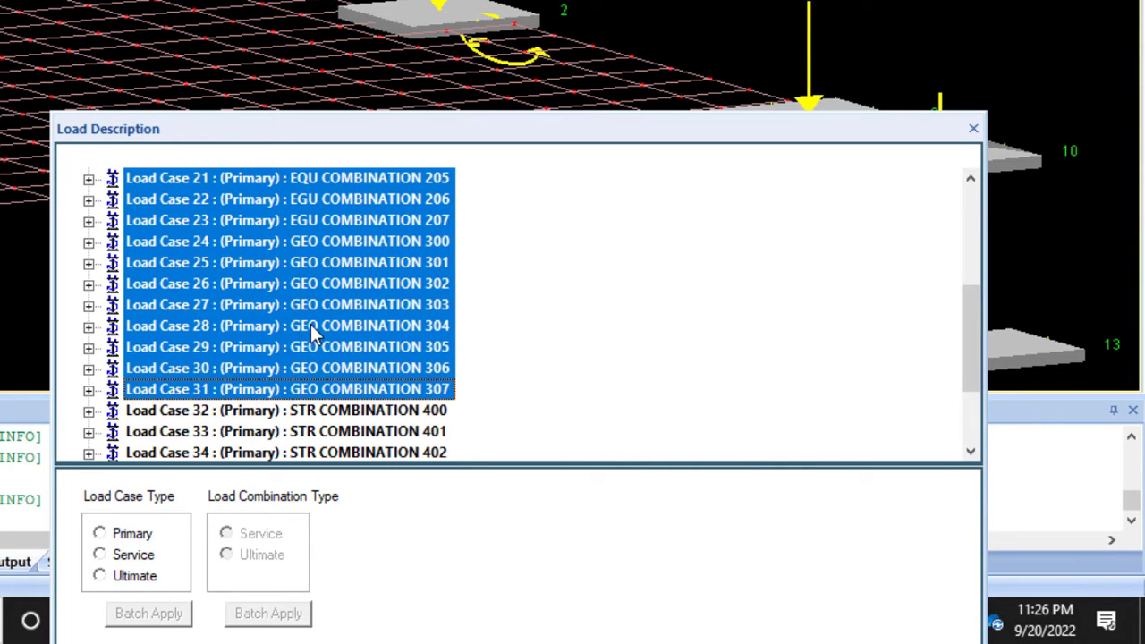
scroll(315, 322, up, 3)
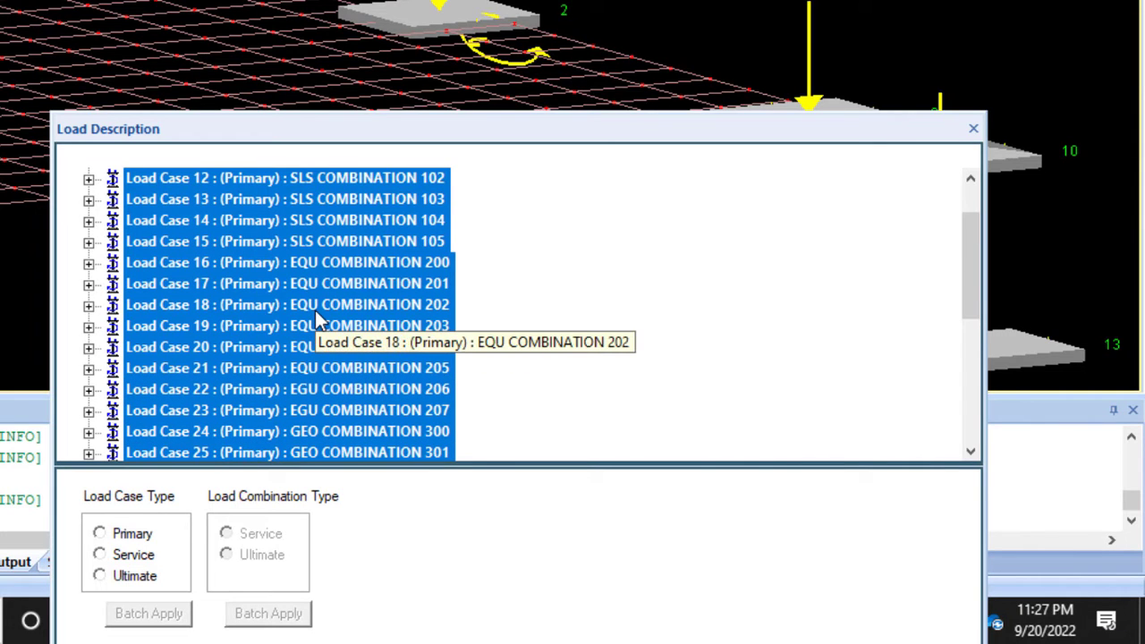
scroll(315, 322, down, 4)
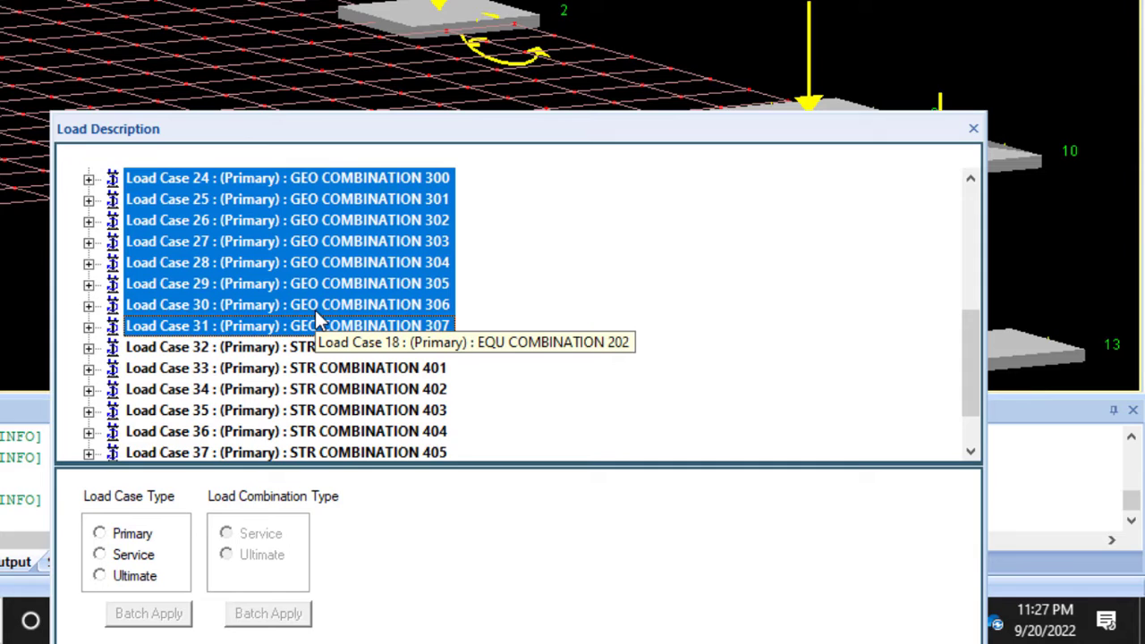
scroll(315, 322, down, 1)
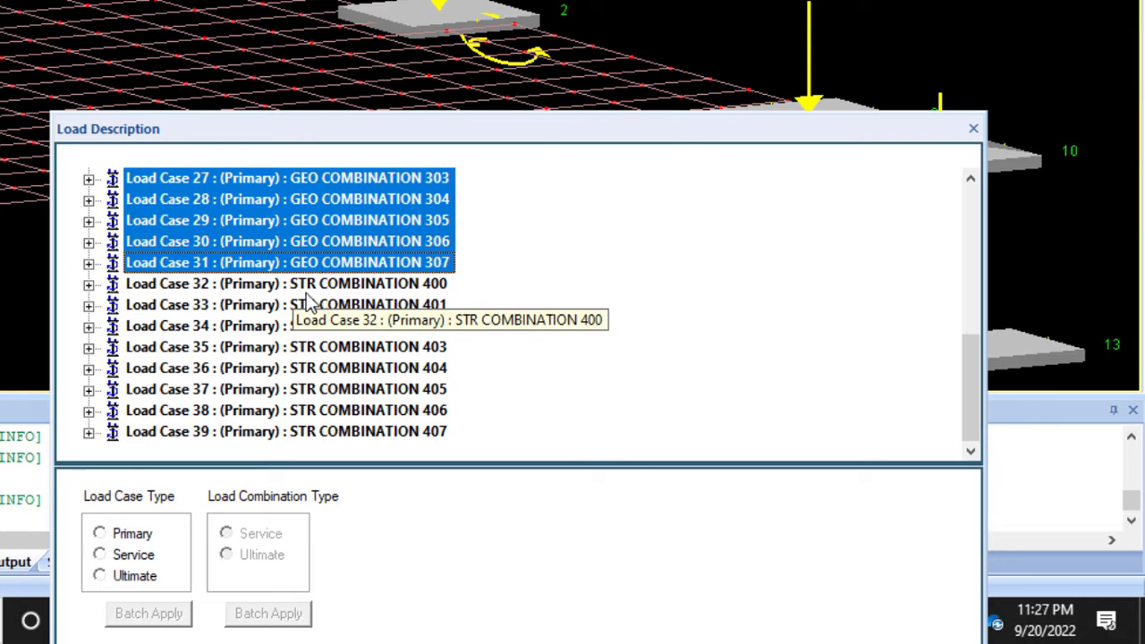
click(100, 556)
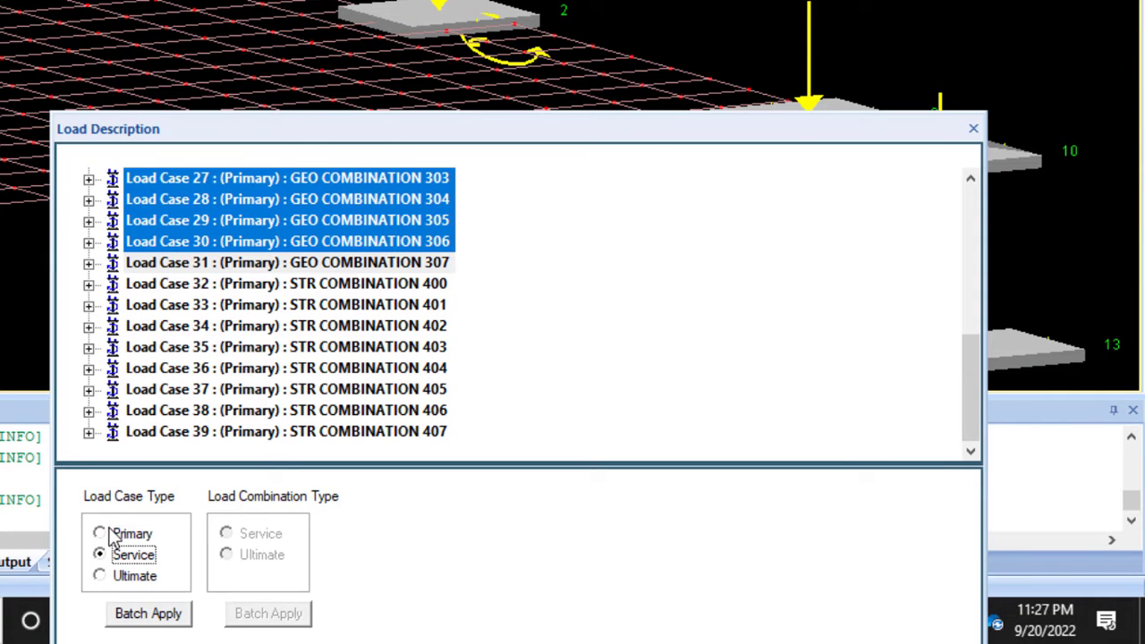
click(149, 617)
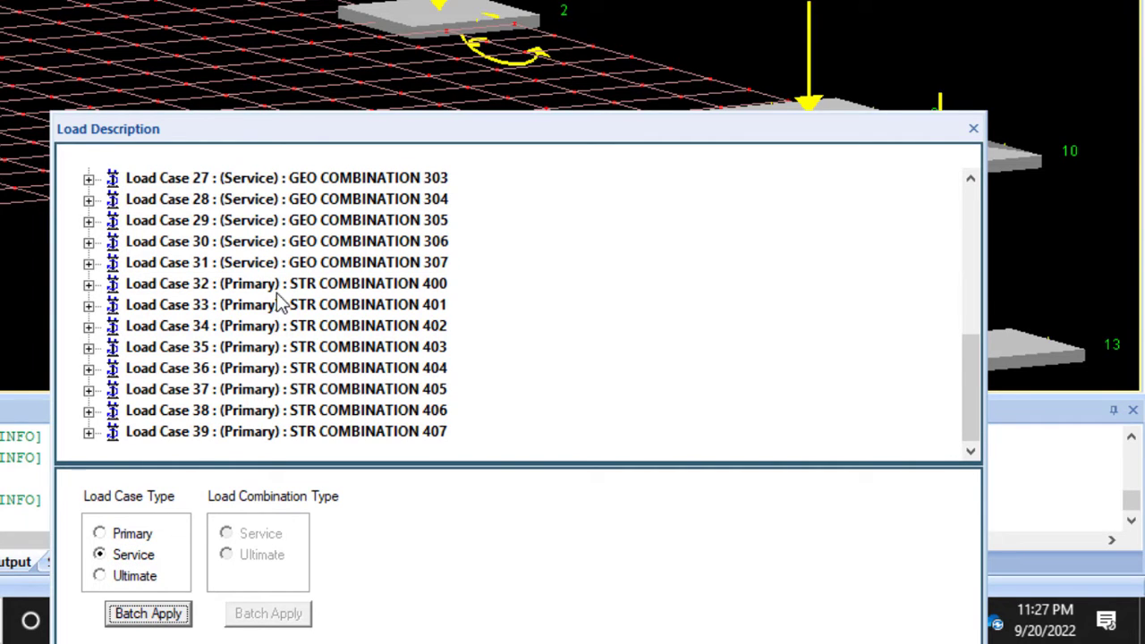
- Batch-set the load case type of load cases 32 to 39, the STR combinations, to Ultimate and close the load description
click(336, 285)
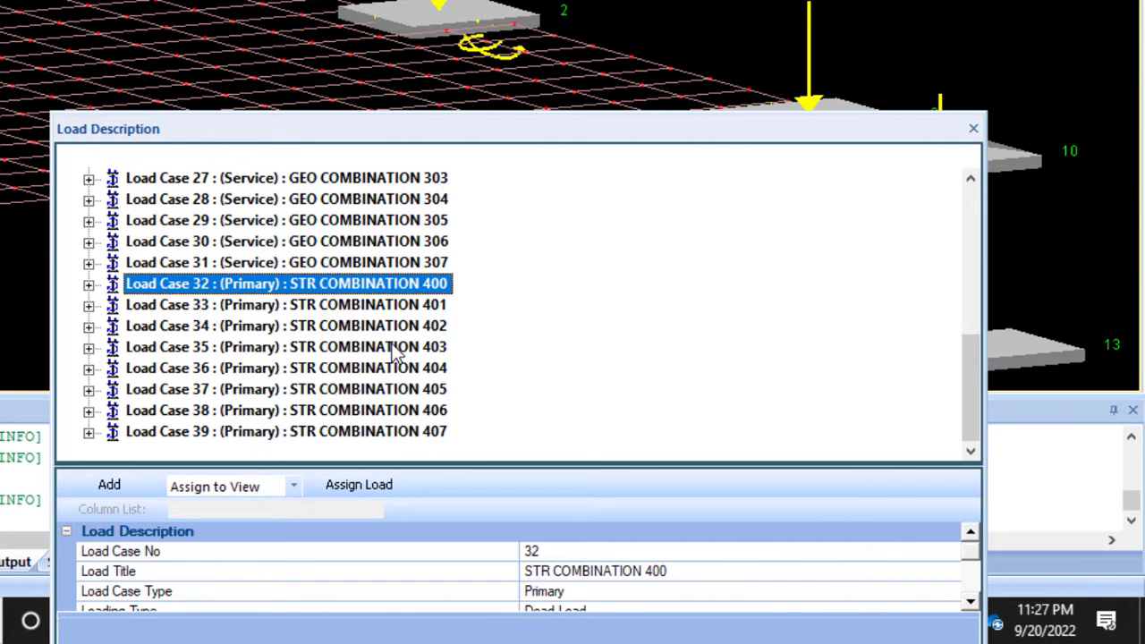
shift+click(296, 431)
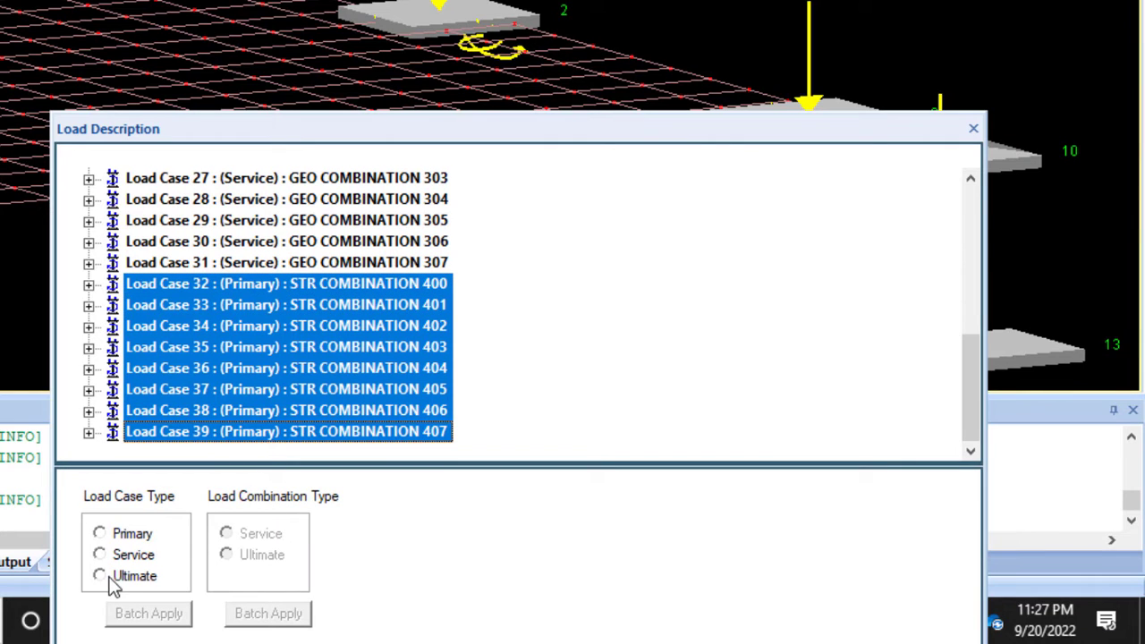
click(115, 582)
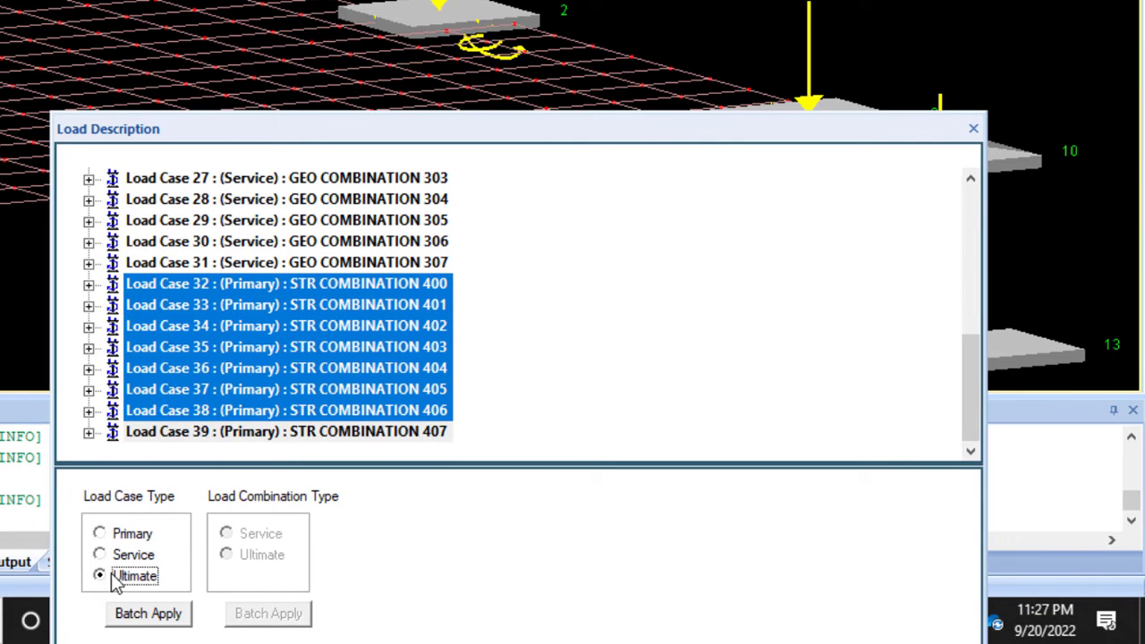
click(148, 614)
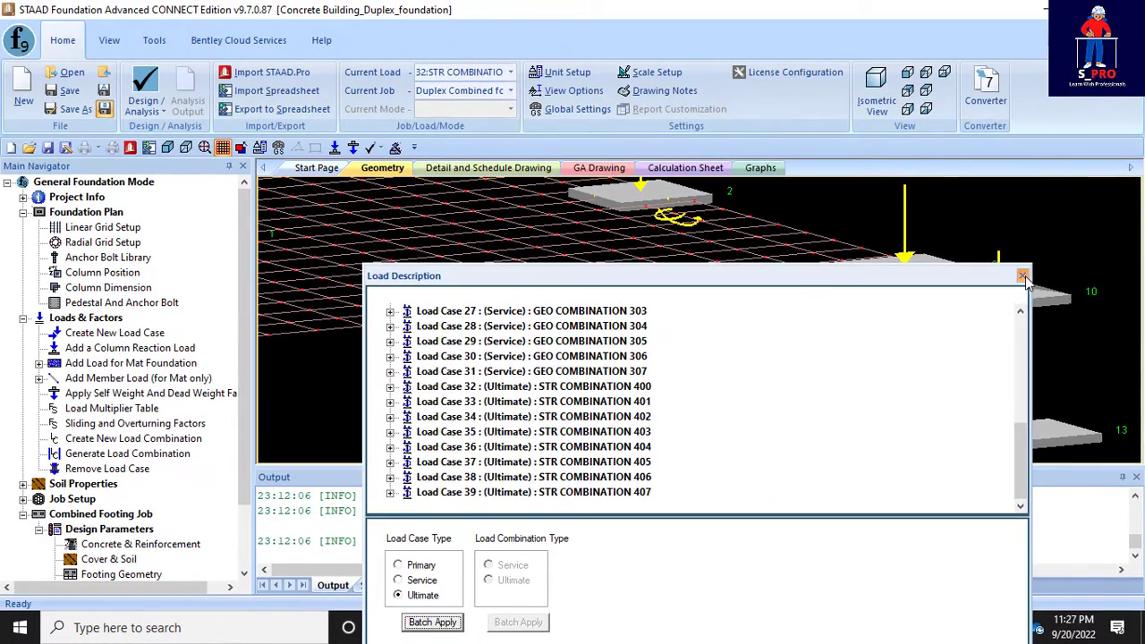
click(1023, 276)
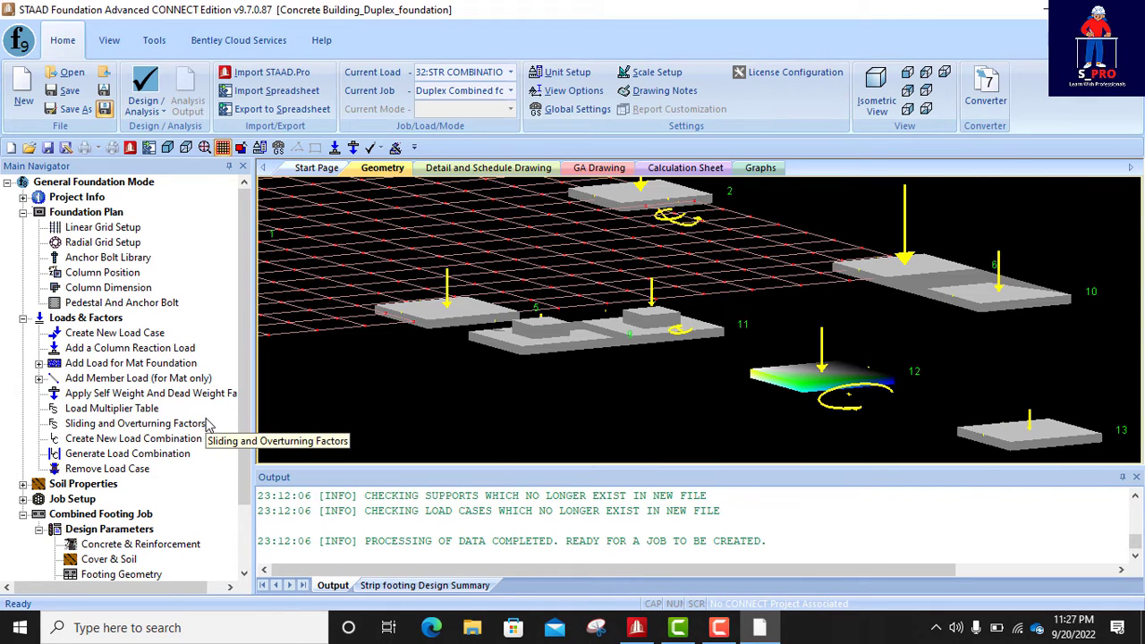
- Run the design of the combined footing job, confirming the analysis and saving the modified data to the current file
scroll(152, 441, down, 1)
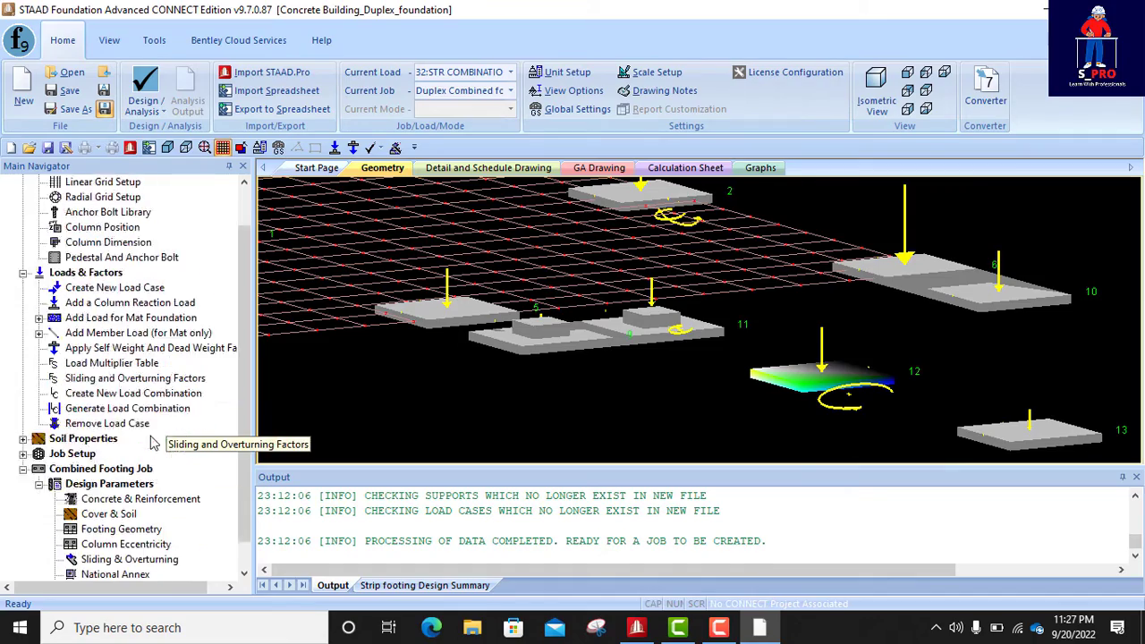
scroll(152, 441, down, 1)
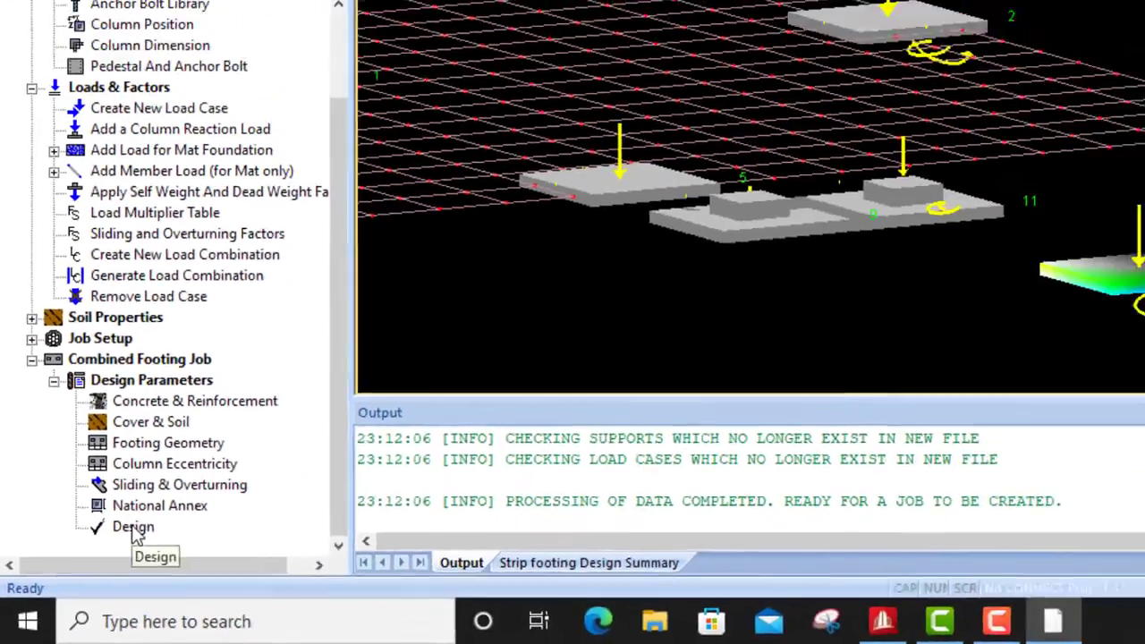
click(211, 460)
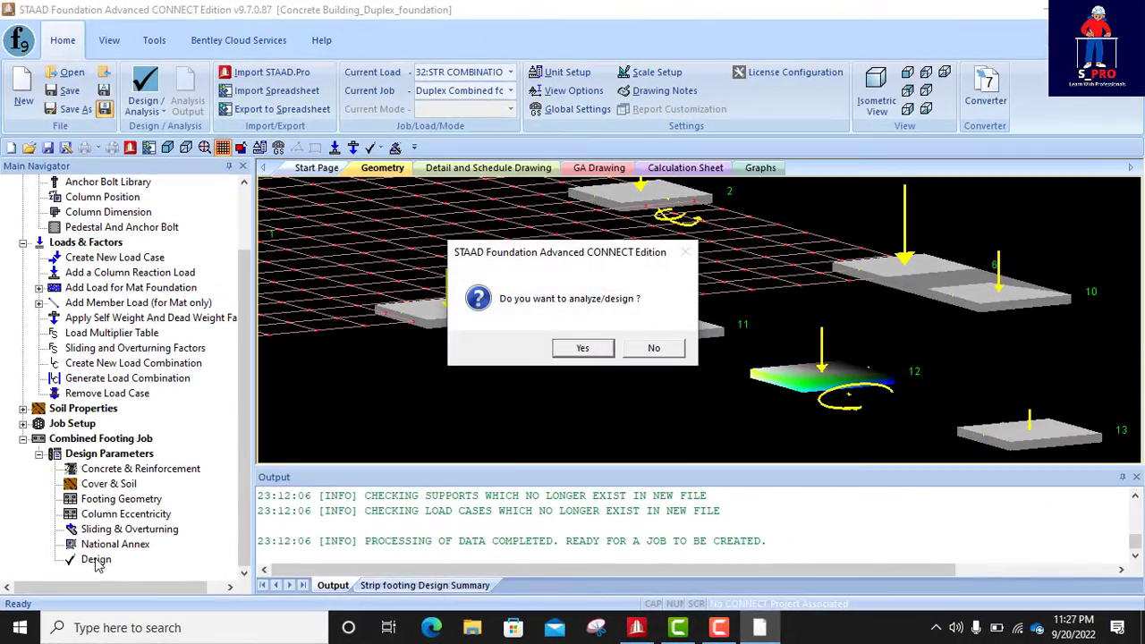
click(590, 348)
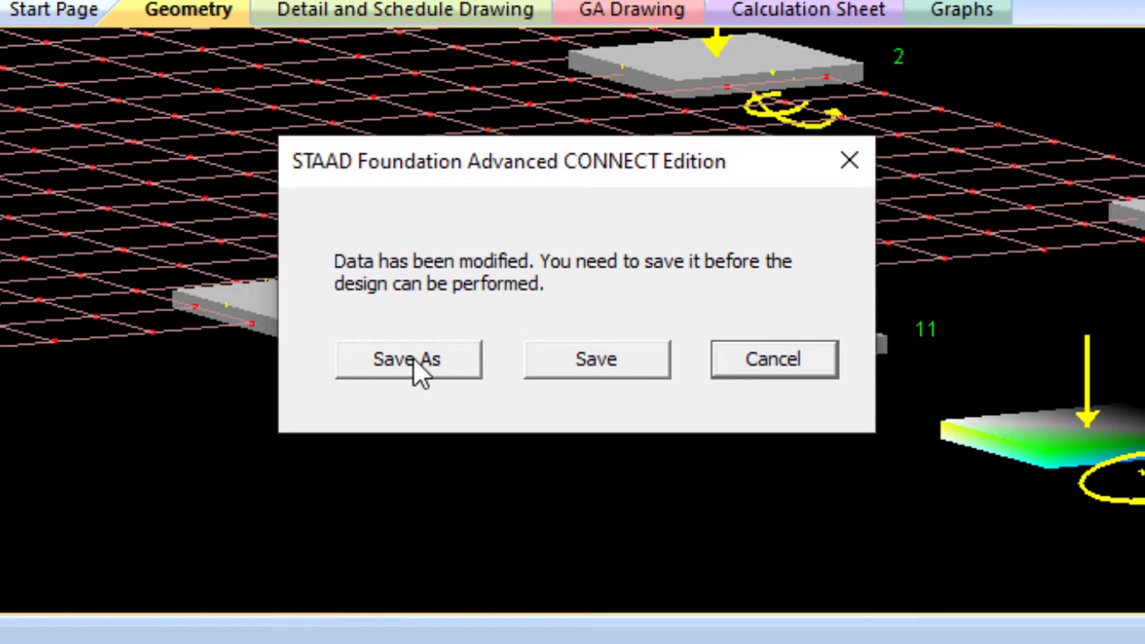
click(609, 363)
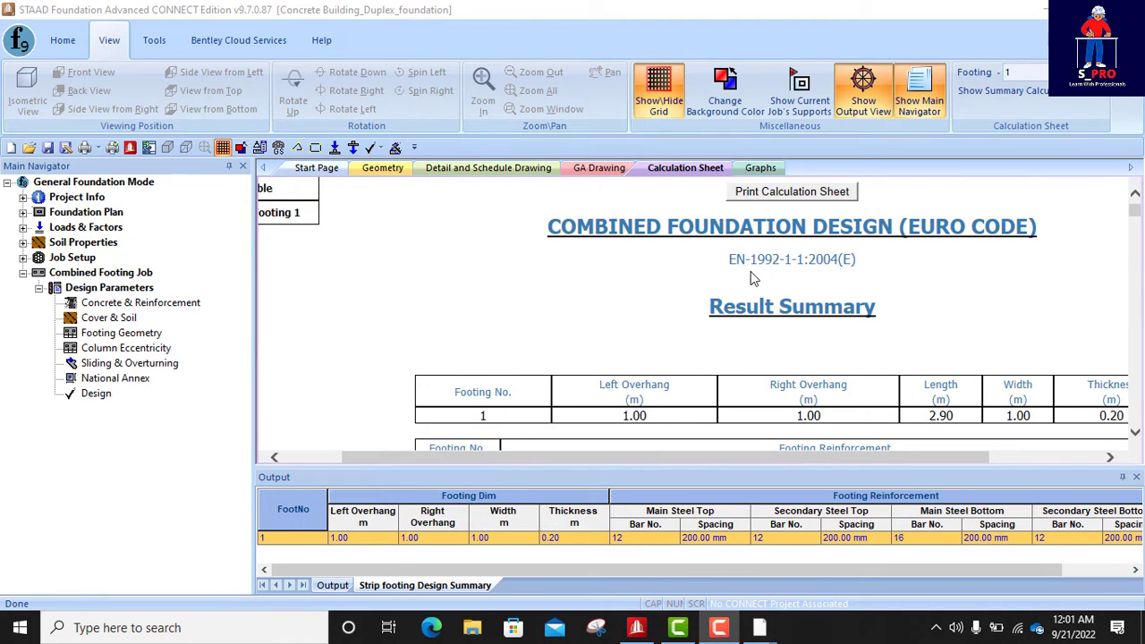
- Examine the result summary of the calculation sheet for footing 1's dimensions and its top and bottom reinforcement
scroll(822, 316, down, 2)
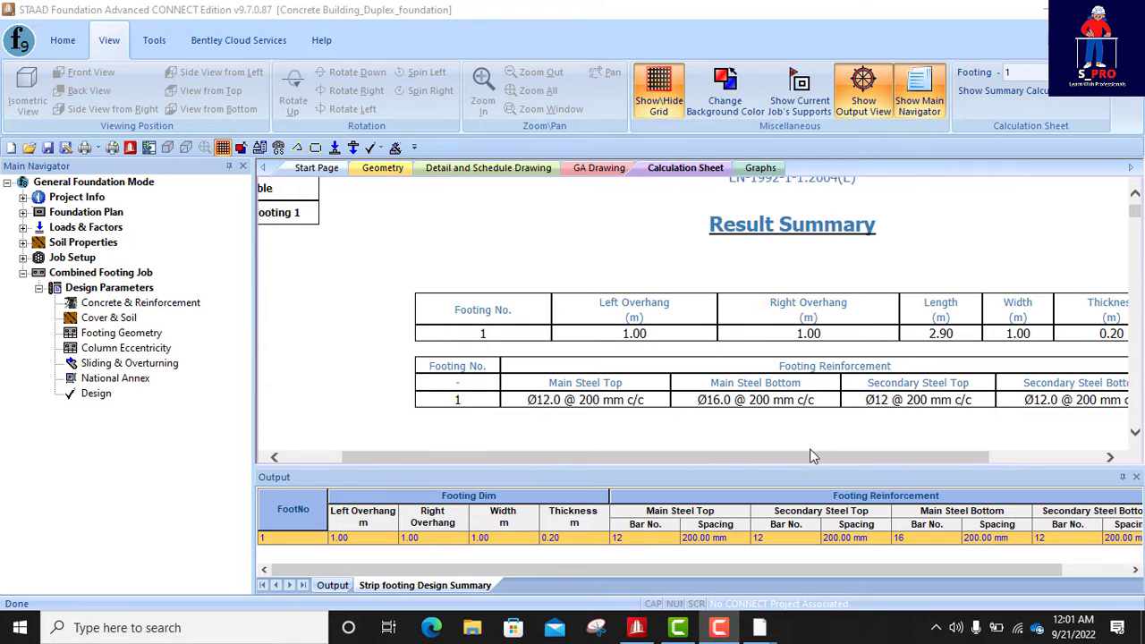
drag(808, 460, 903, 457)
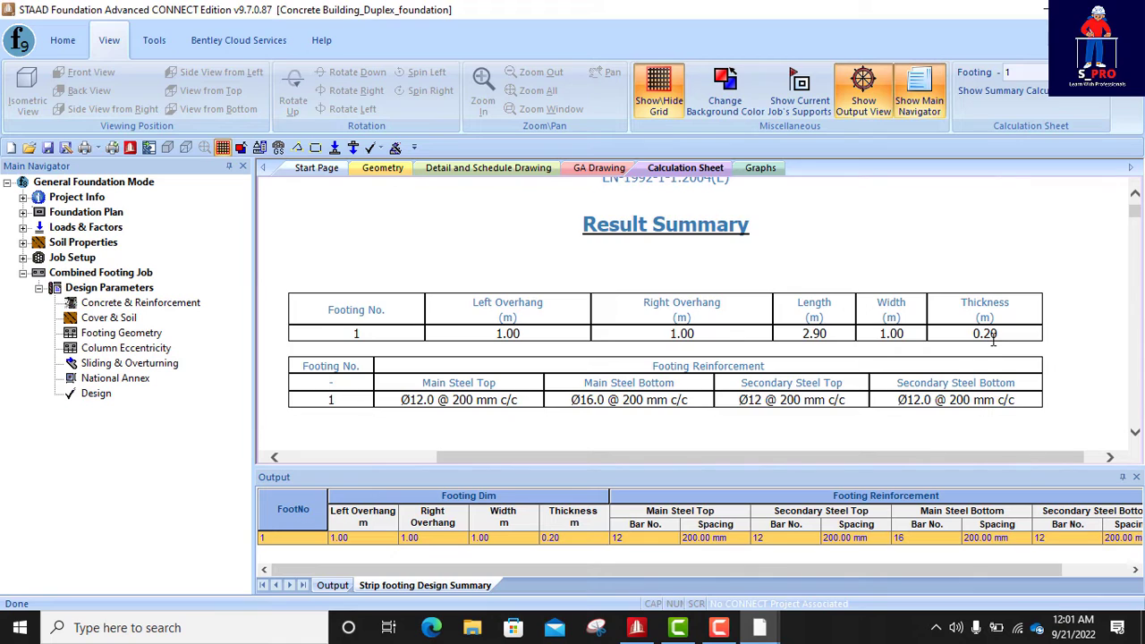
scroll(984, 350, down, 1)
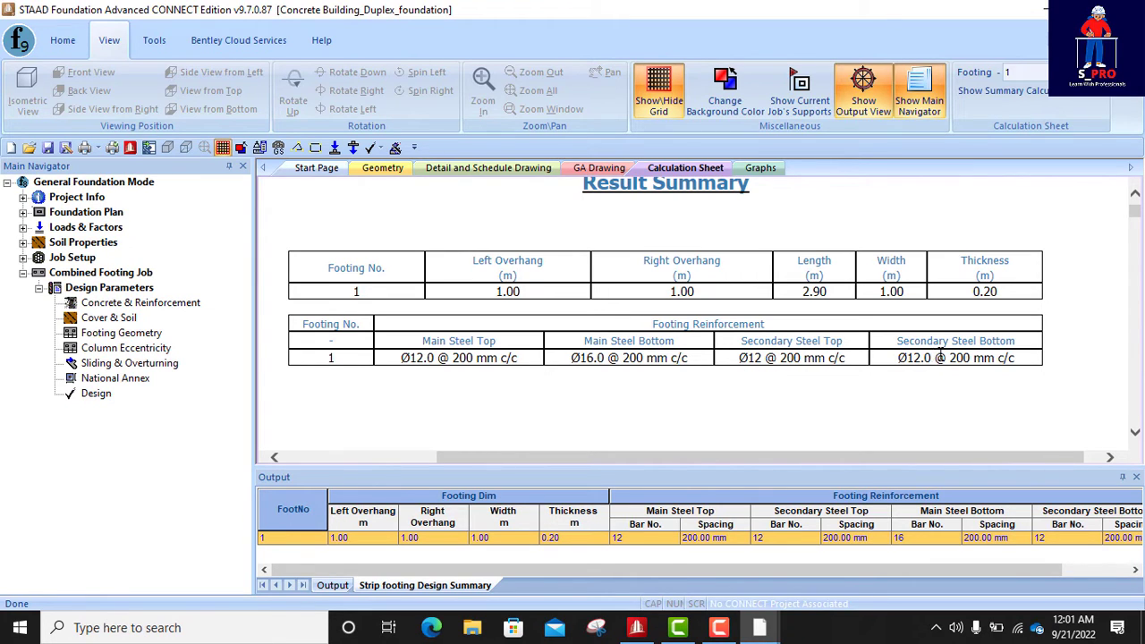
scroll(940, 377, down, 3)
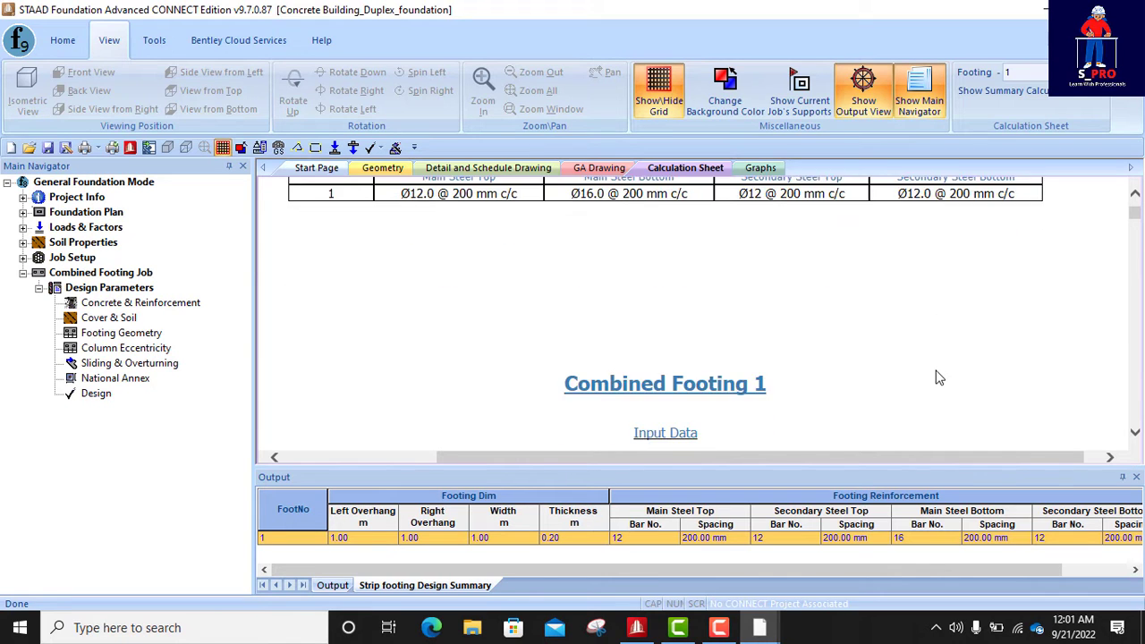
scroll(939, 377, up, 5)
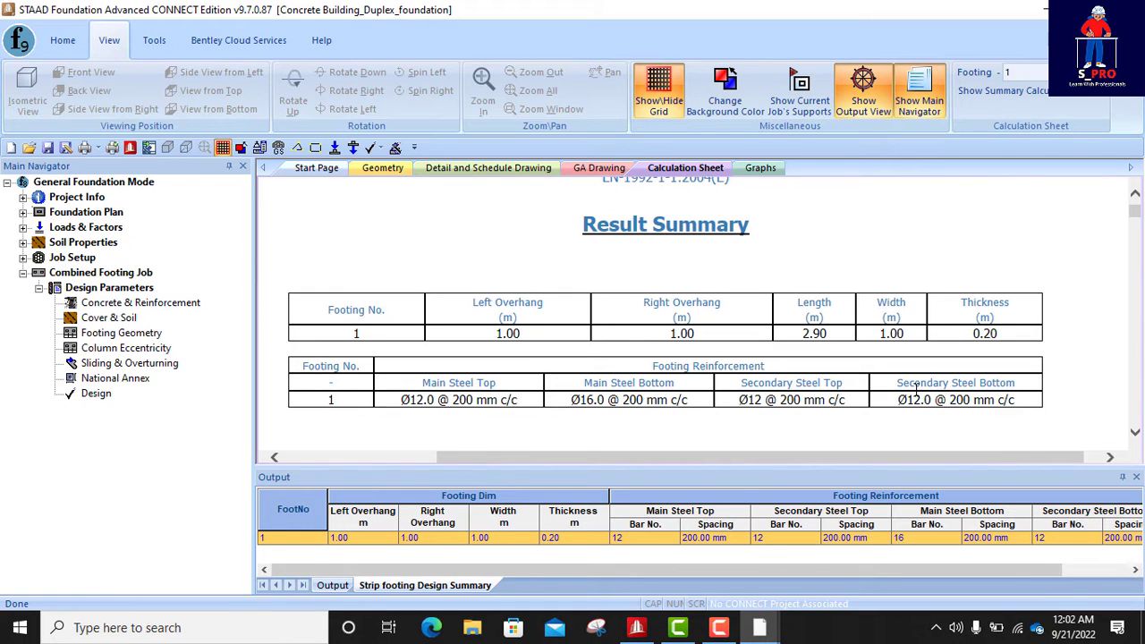
scroll(916, 390, down, 5)
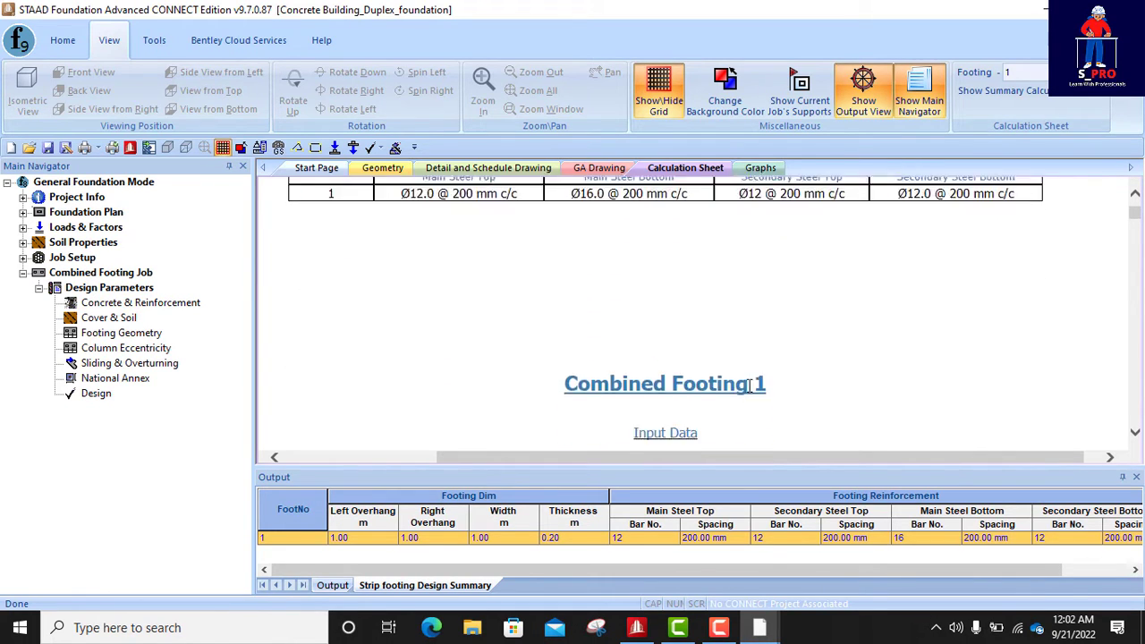
- Examine the elevation and plan drawings in the input data of Combined Footing 1
scroll(625, 300, down, 3)
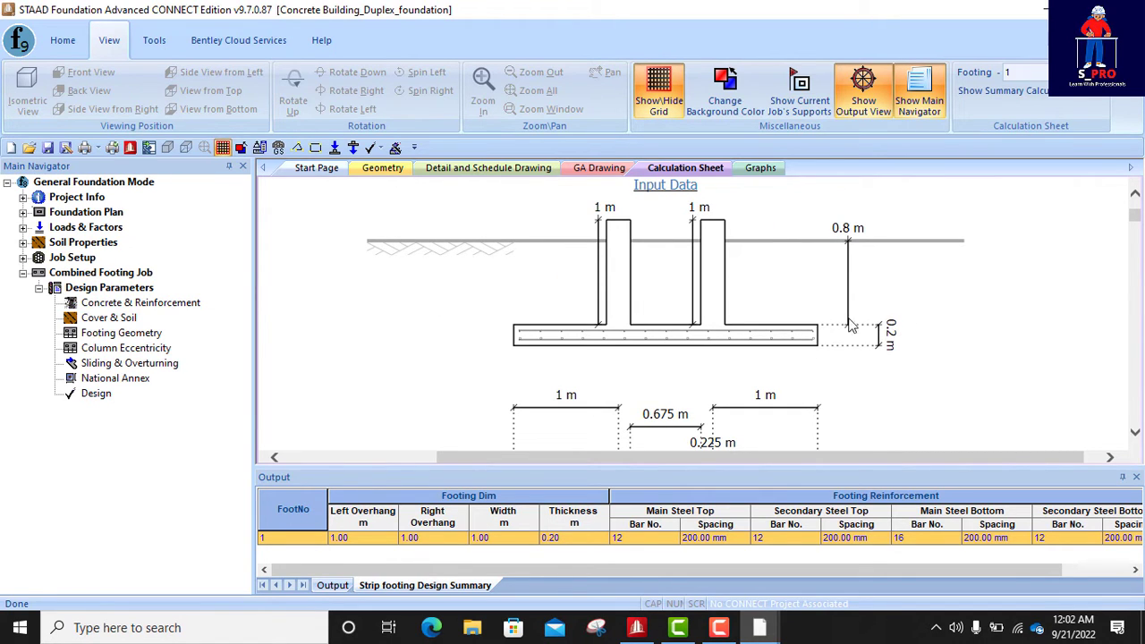
scroll(680, 286, up, 1)
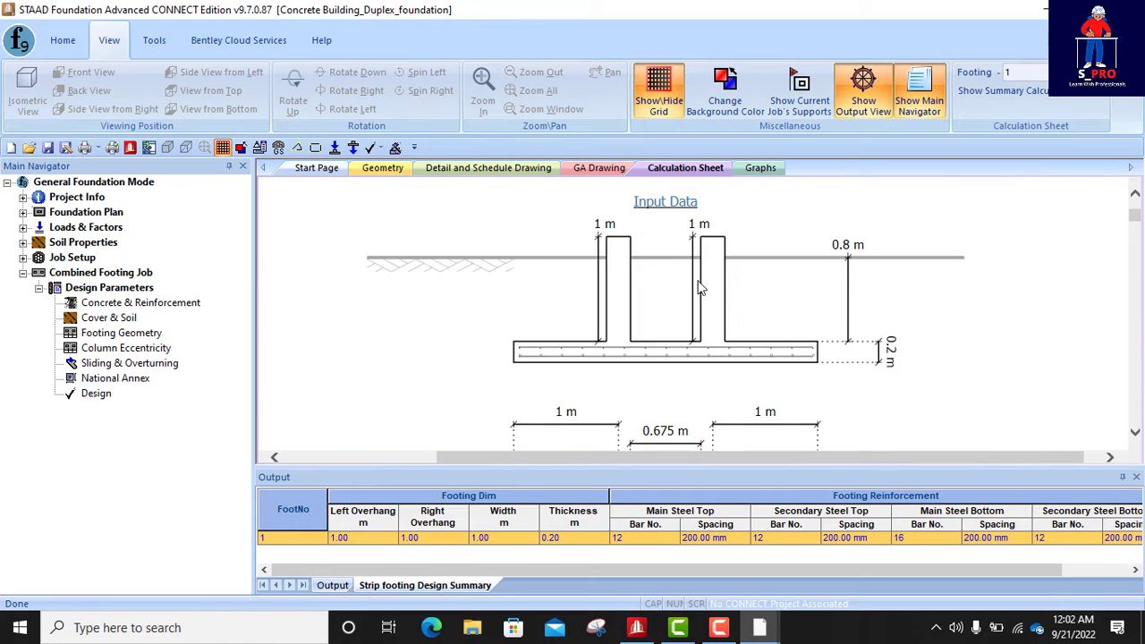
scroll(731, 284, down, 1)
scroll(680, 275, up, 1)
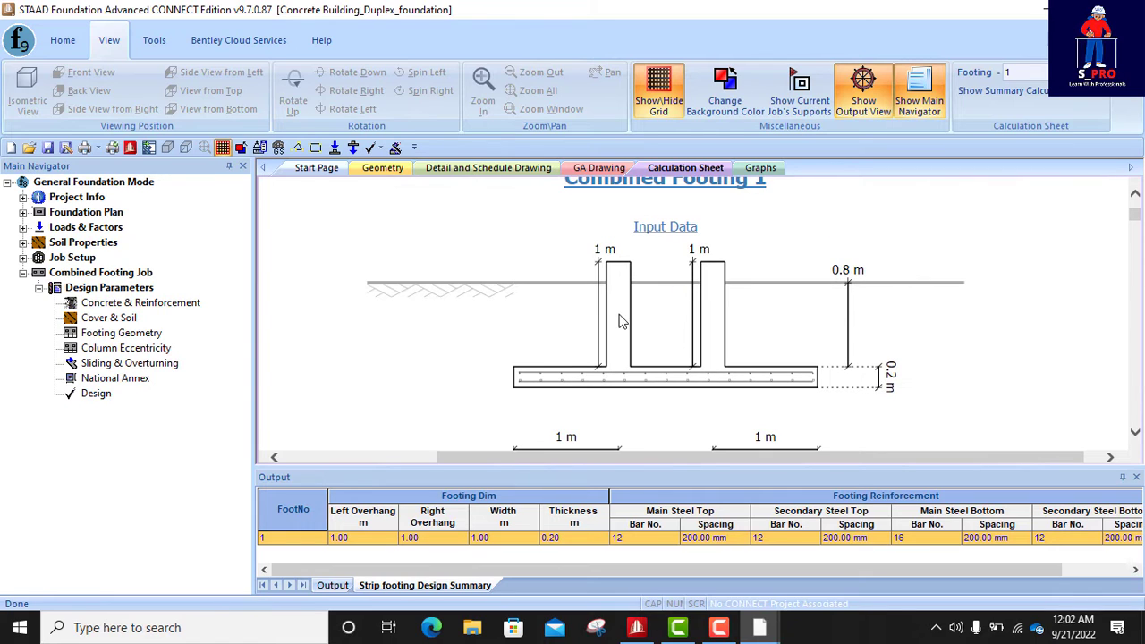
scroll(604, 273, down, 3)
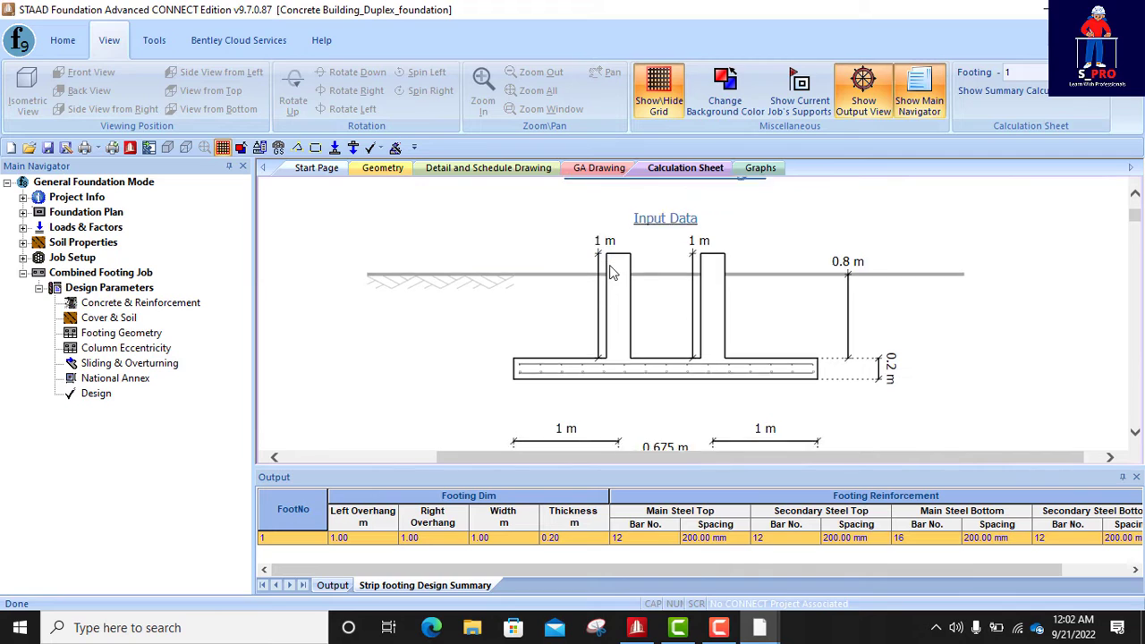
scroll(599, 300, down, 1)
scroll(599, 300, down, 2)
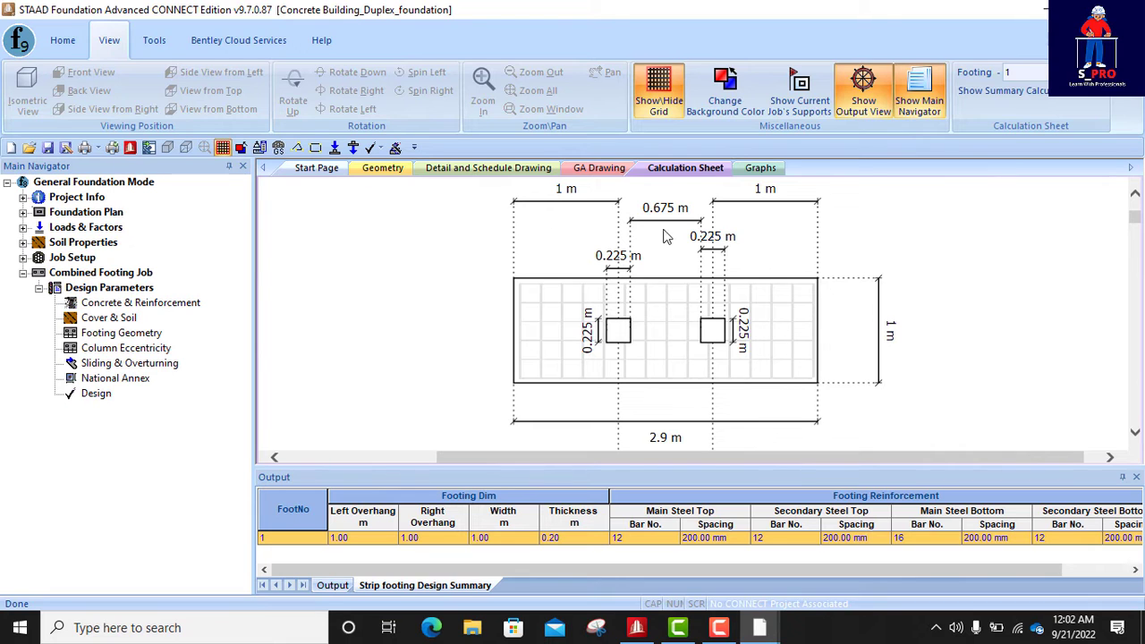
scroll(753, 379, down, 2)
scroll(740, 379, down, 4)
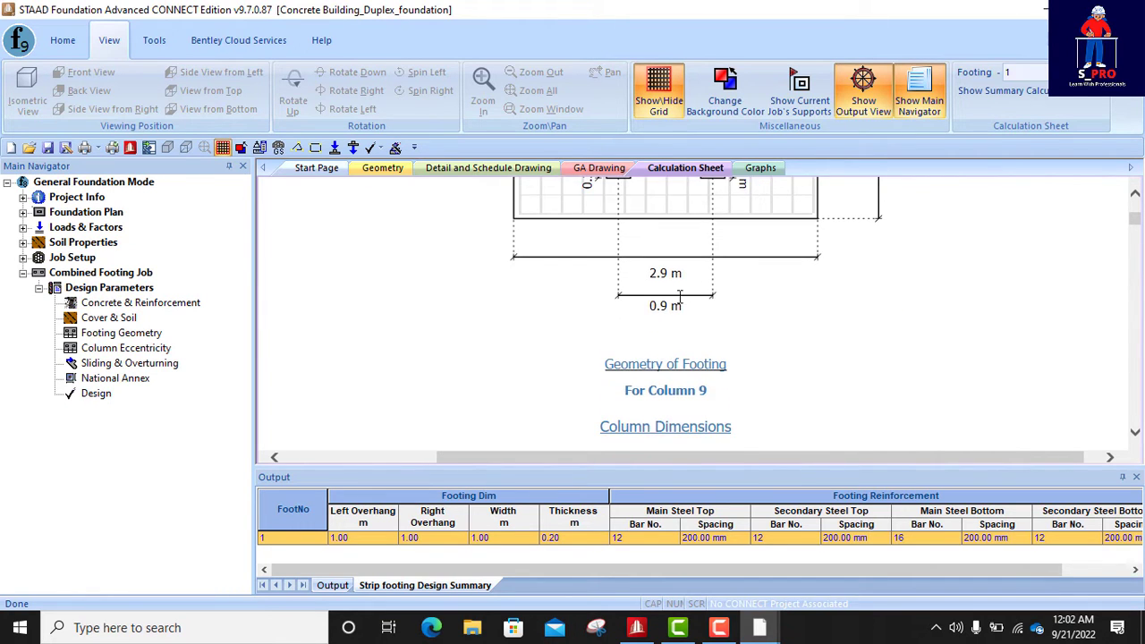
scroll(679, 293, up, 5)
scroll(711, 313, down, 7)
- Review the column and pedestal dimensions and eccentricity listed for columns 9 and 11 in the calculation sheet
scroll(713, 313, down, 1)
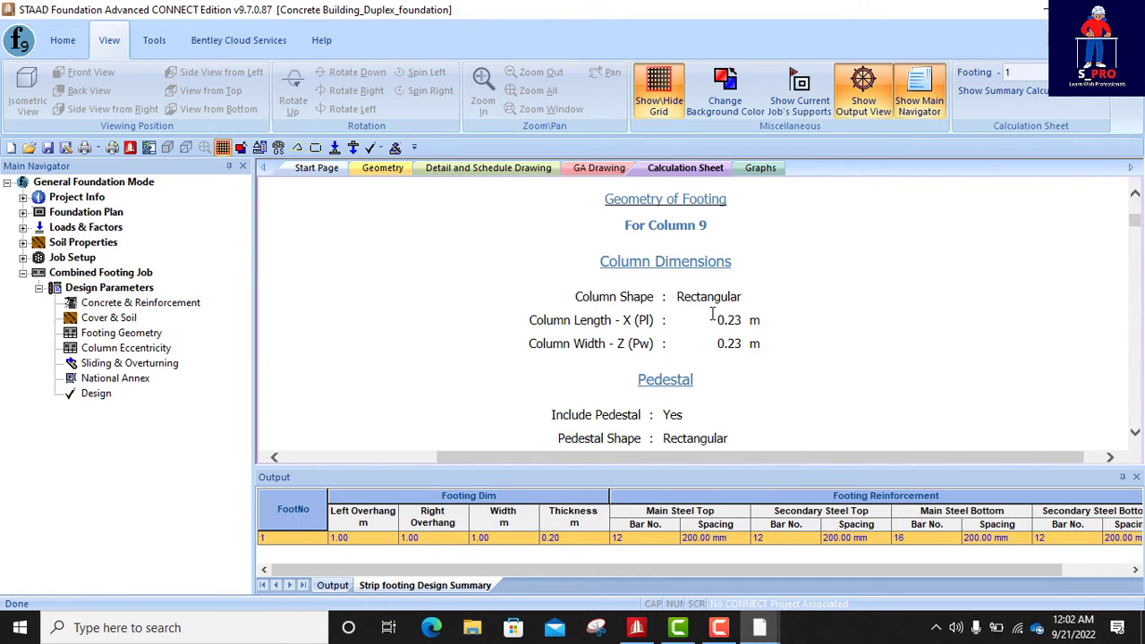
scroll(702, 322, down, 5)
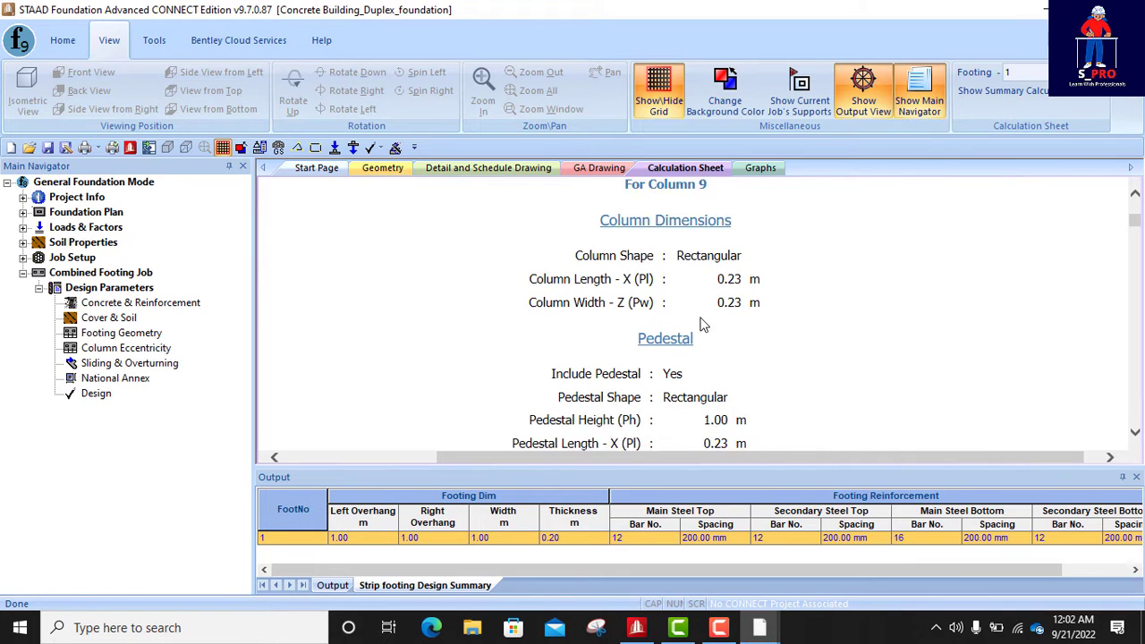
scroll(658, 332, up, 6)
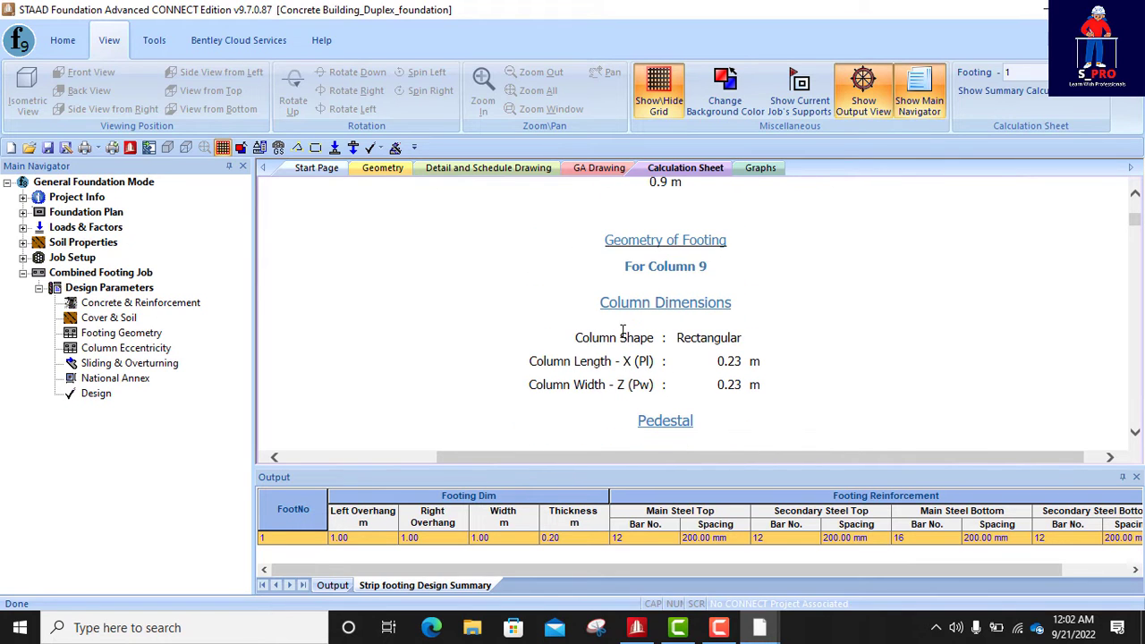
scroll(662, 335, down, 3)
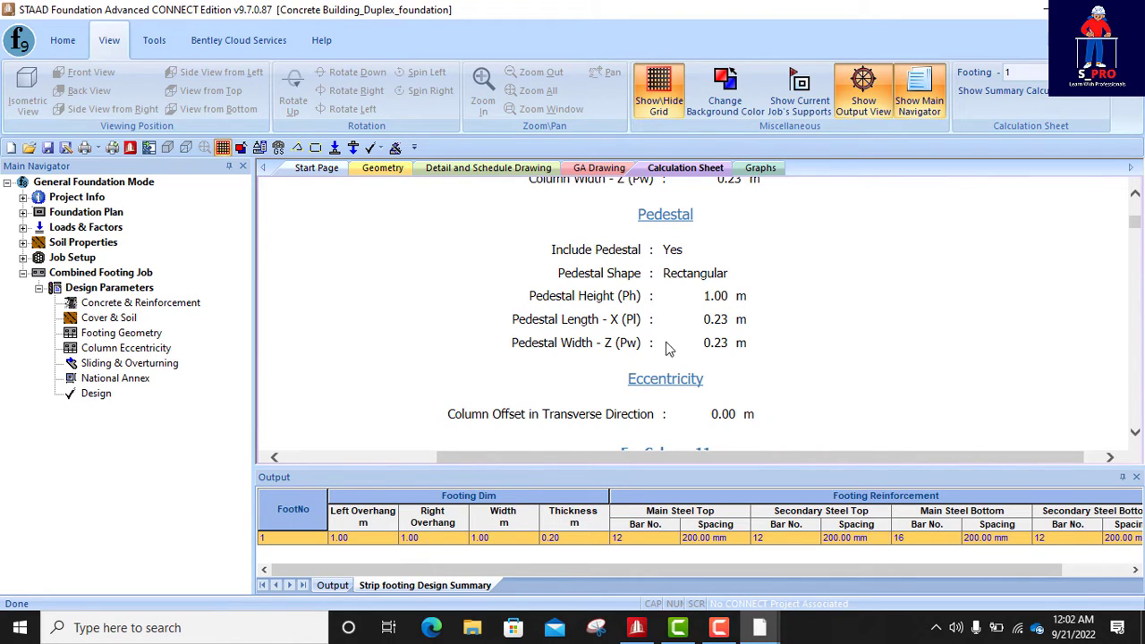
scroll(724, 313, down, 2)
scroll(707, 315, down, 20)
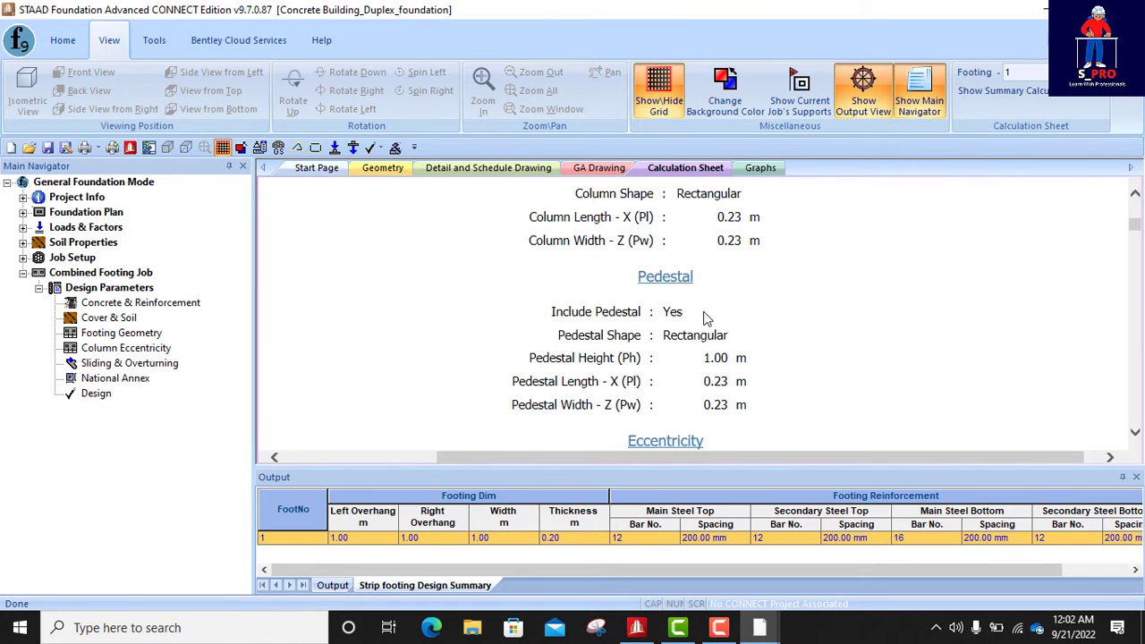
scroll(702, 315, down, 16)
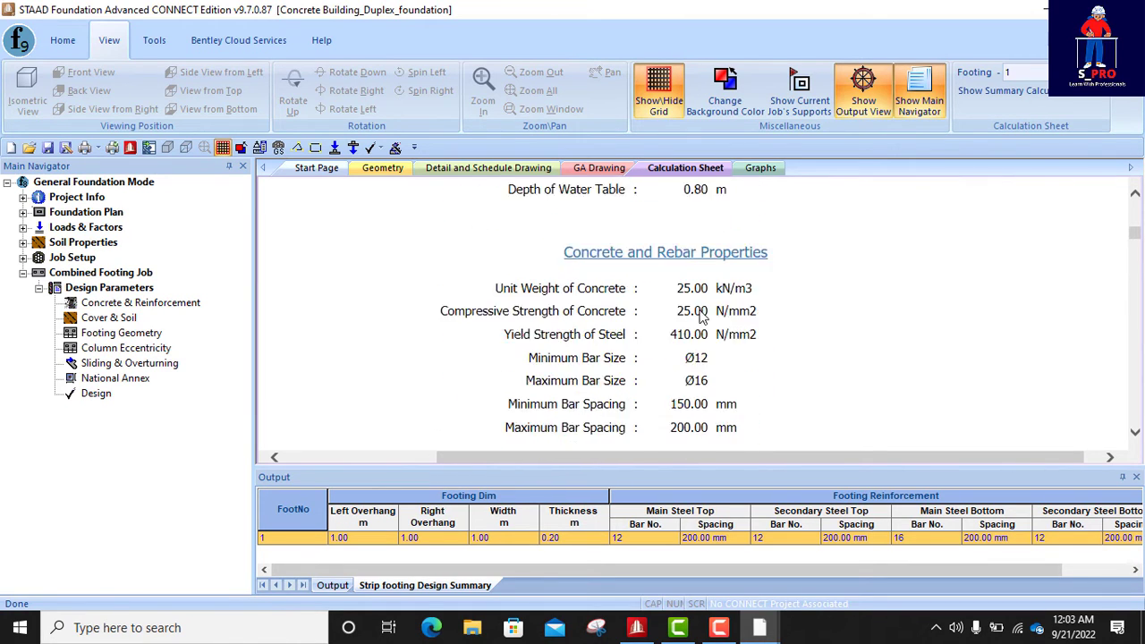
- Review the cover and soil properties, the concrete and rebar properties and the initial footing area calculation
scroll(704, 312, up, 8)
scroll(707, 308, up, 2)
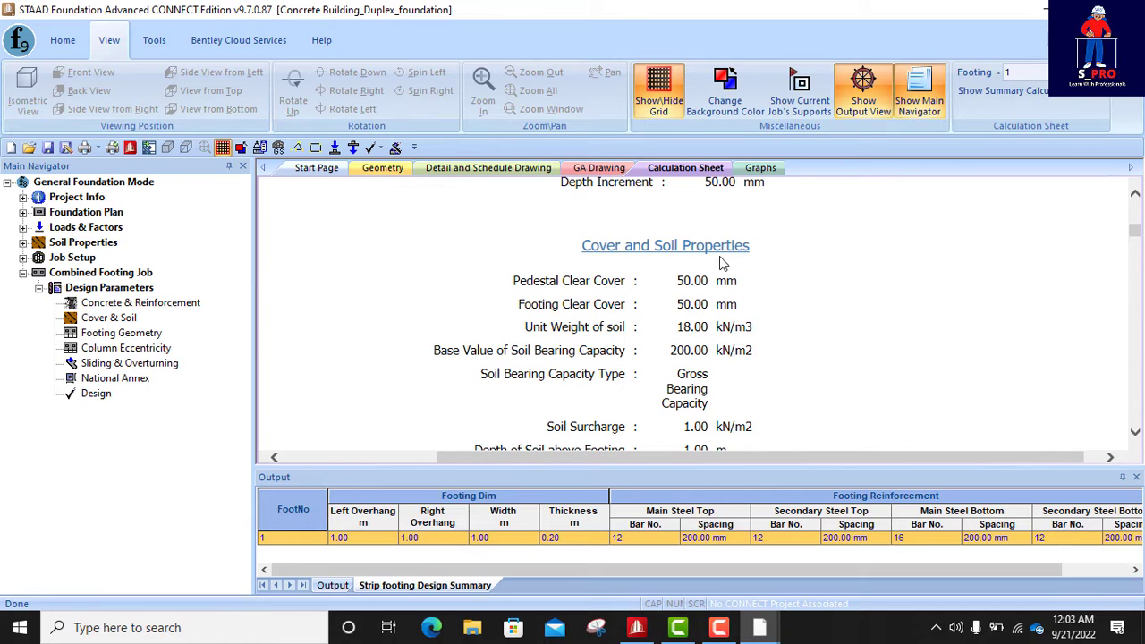
scroll(678, 285, down, 1)
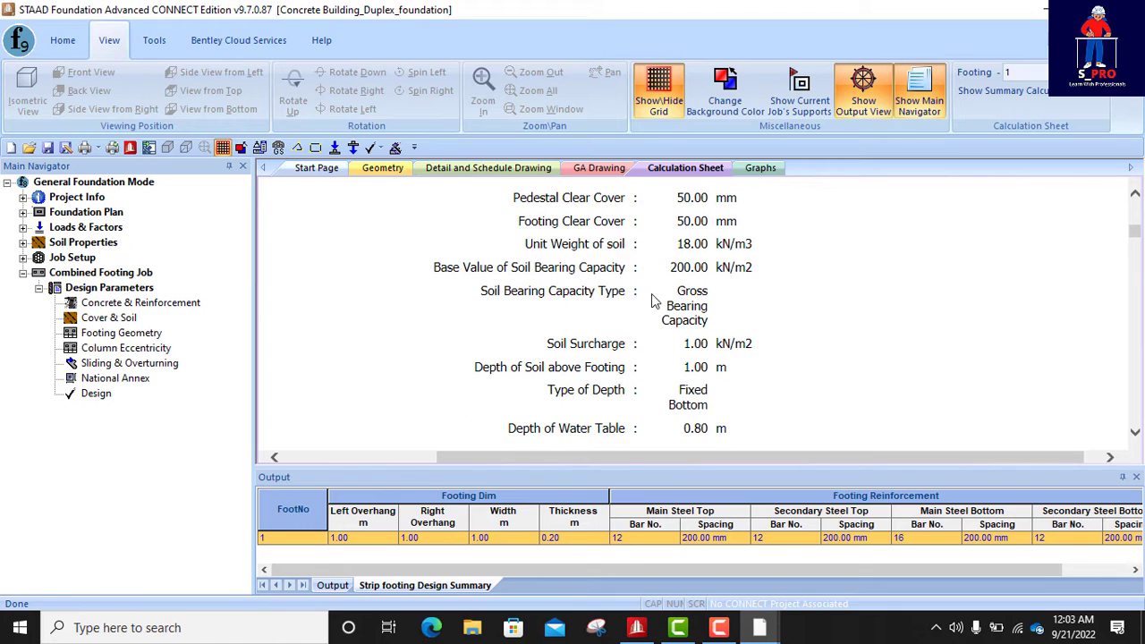
scroll(621, 288, down, 1)
scroll(693, 328, down, 1)
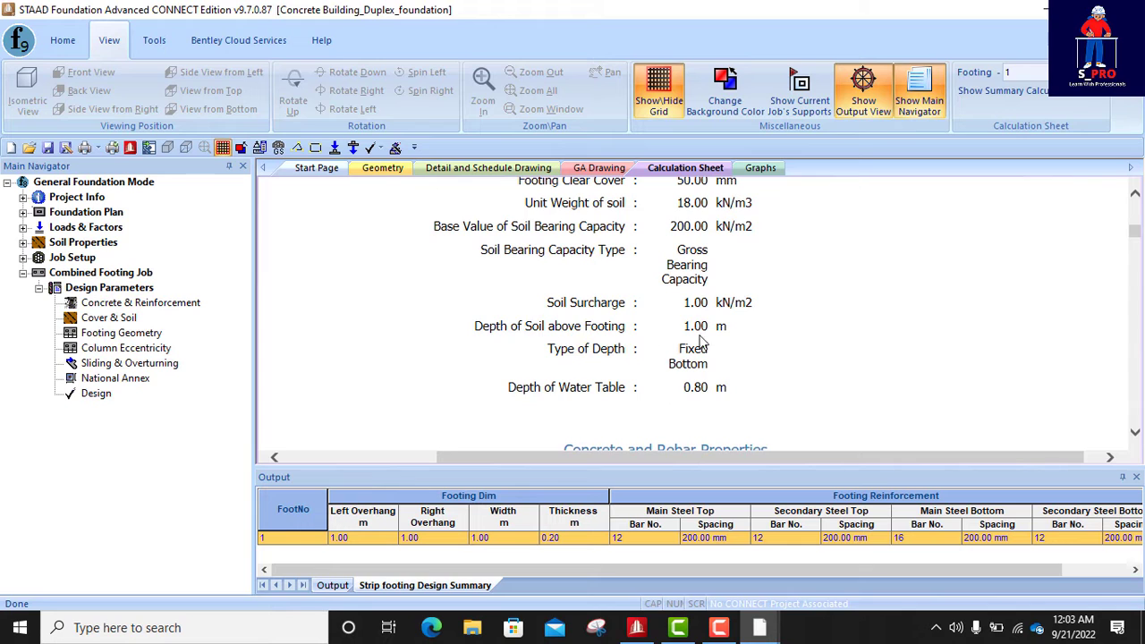
scroll(707, 338, down, 3)
scroll(617, 322, down, 1)
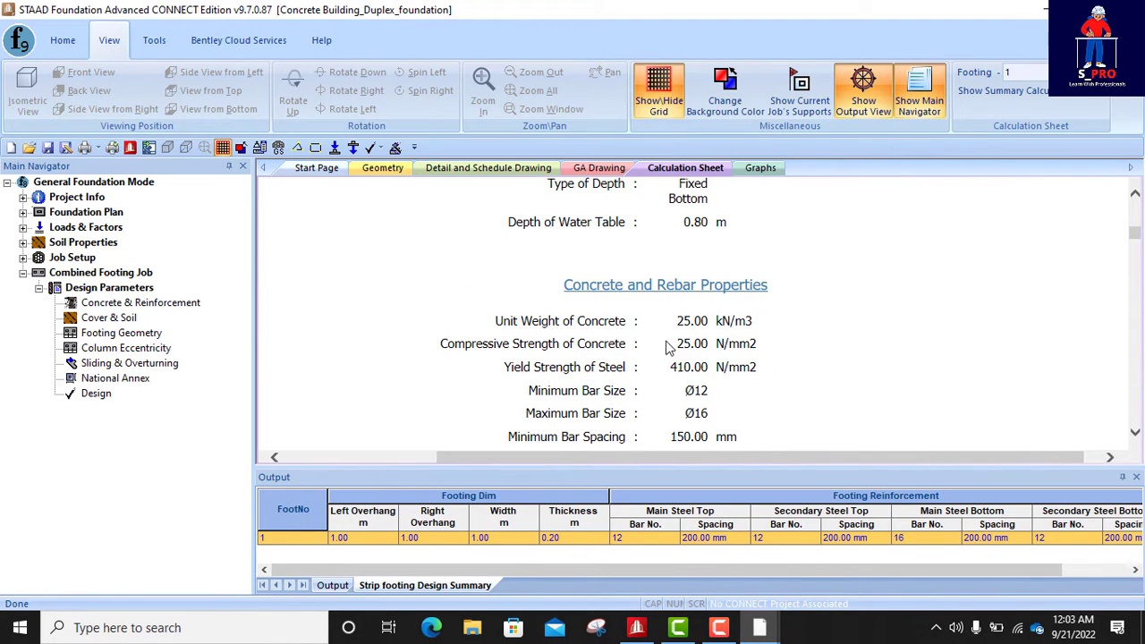
scroll(752, 304, down, 1)
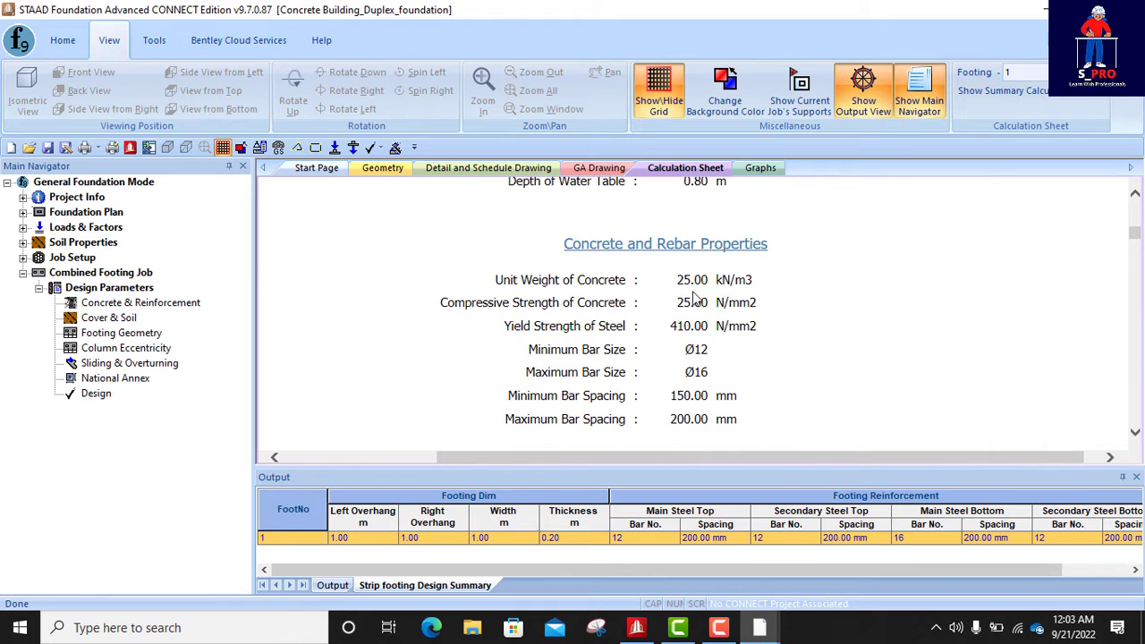
scroll(694, 358, down, 7)
scroll(693, 358, down, 15)
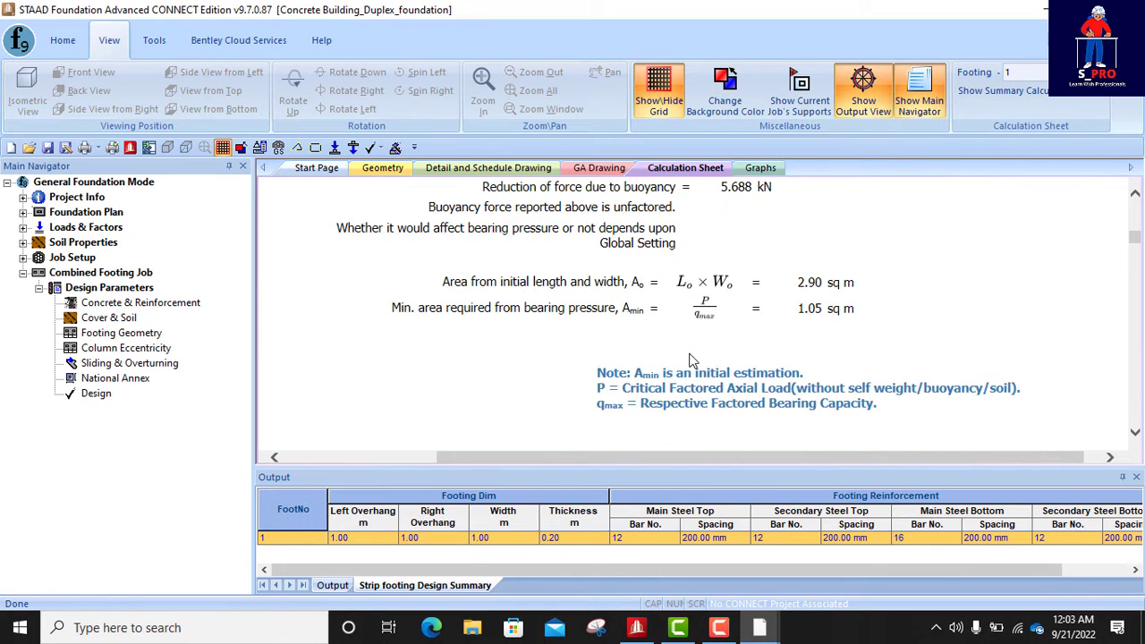
- Examine the load combination tables and the service and strength level loads applied on top of the pedestals
scroll(692, 351, down, 10)
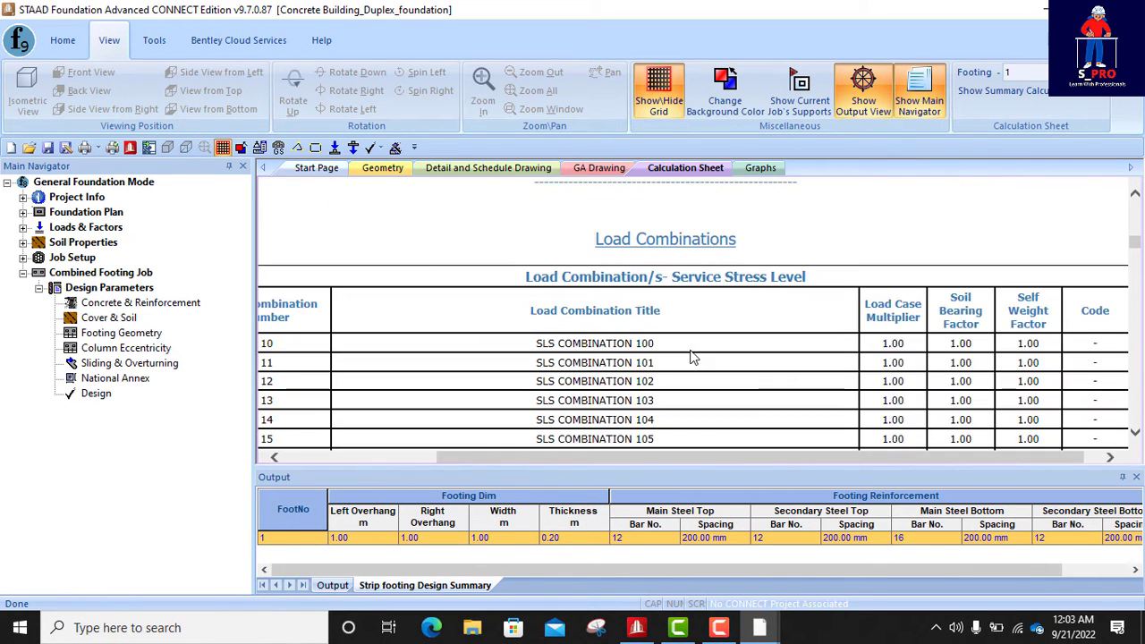
scroll(693, 353, down, 4)
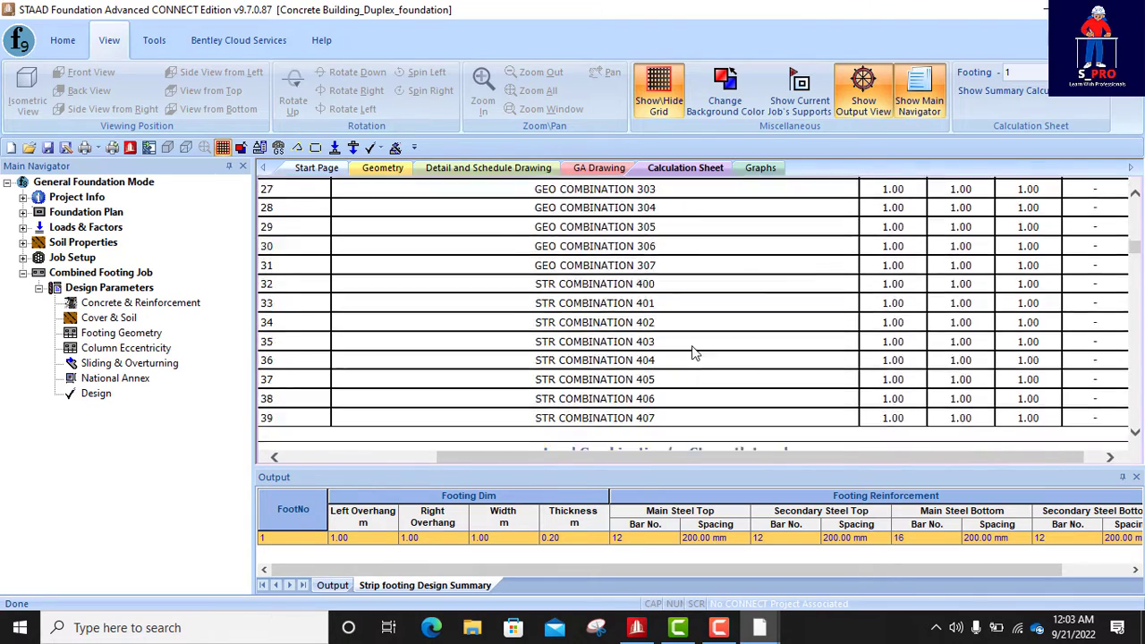
scroll(694, 353, up, 6)
scroll(693, 353, down, 8)
scroll(693, 353, down, 8)
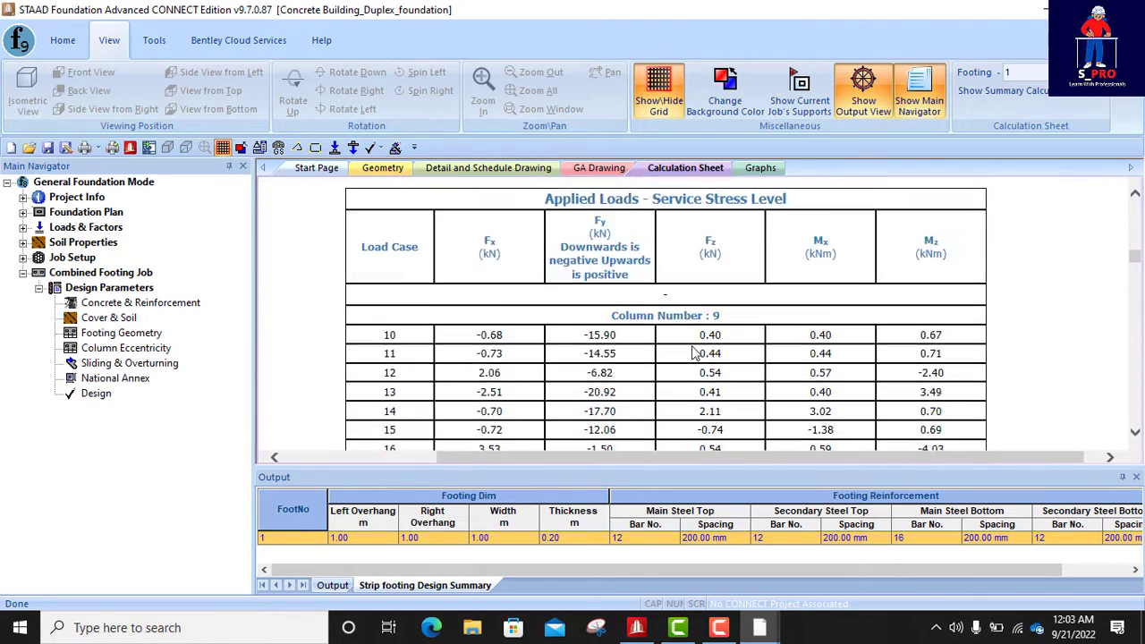
scroll(687, 351, up, 2)
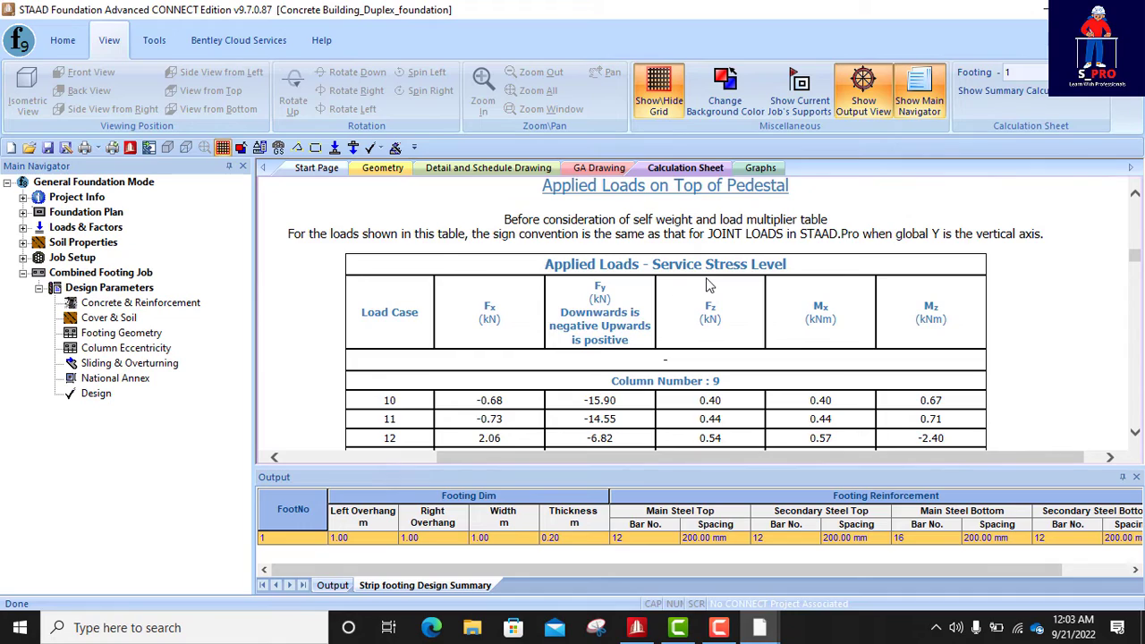
scroll(689, 284, down, 6)
scroll(650, 300, down, 12)
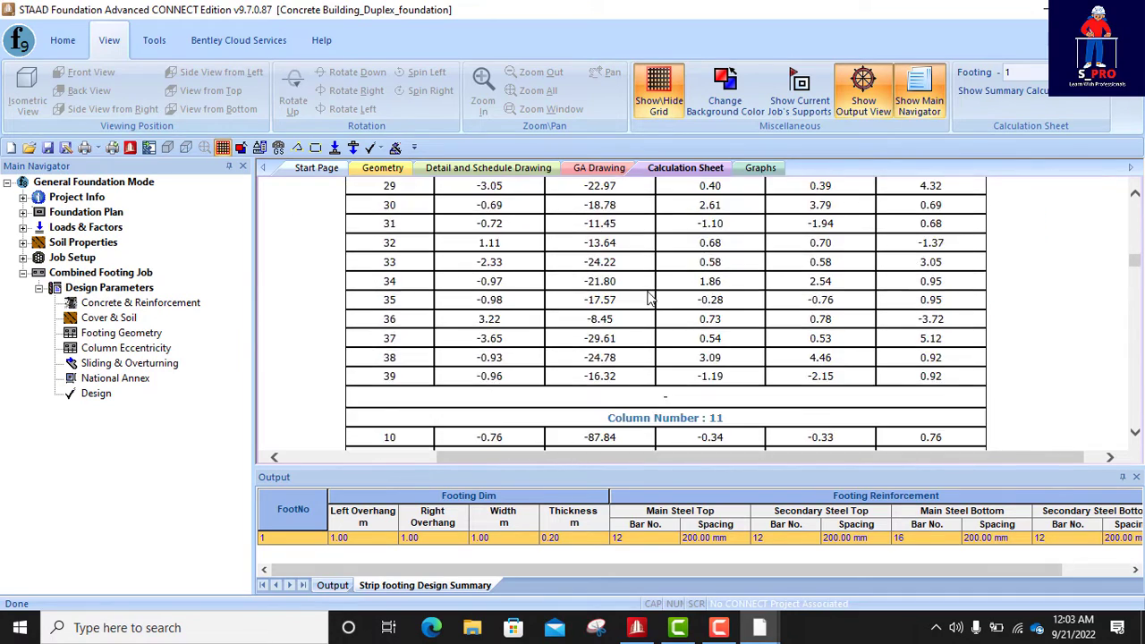
scroll(650, 300, down, 8)
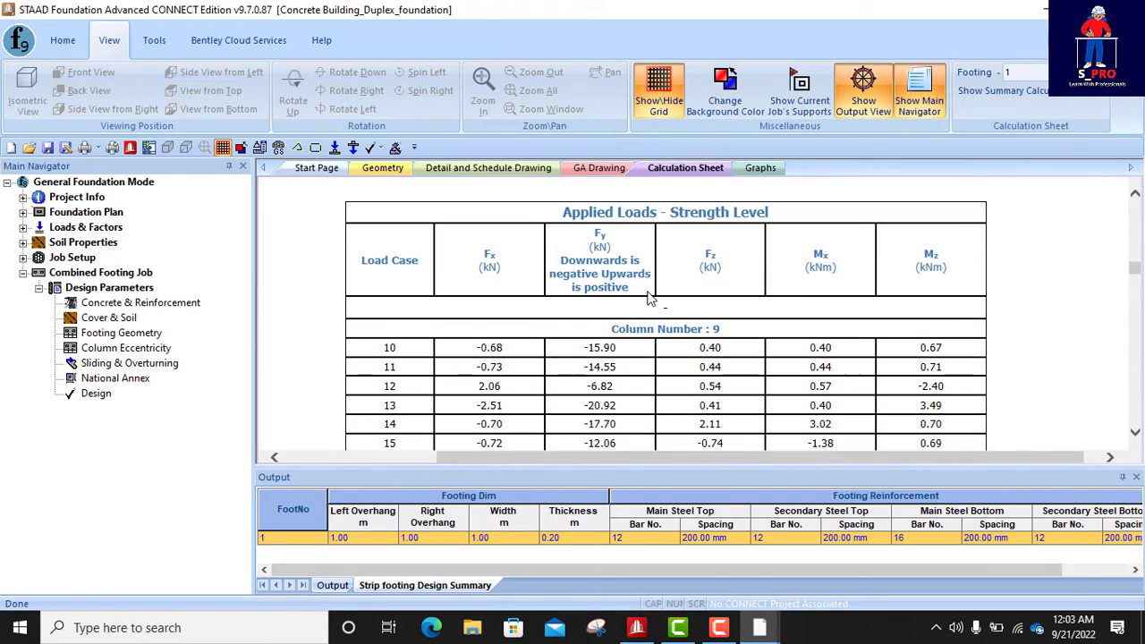
- Examine the strength level applied loads listed for column 9 in the calculation sheet
scroll(650, 299, down, 10)
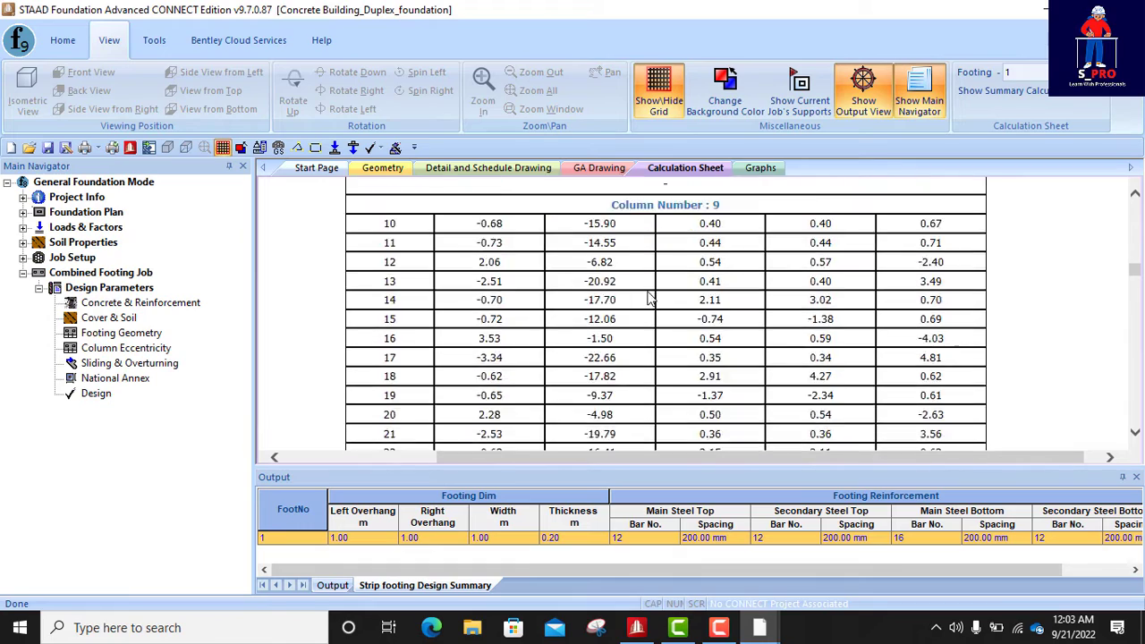
scroll(651, 300, down, 15)
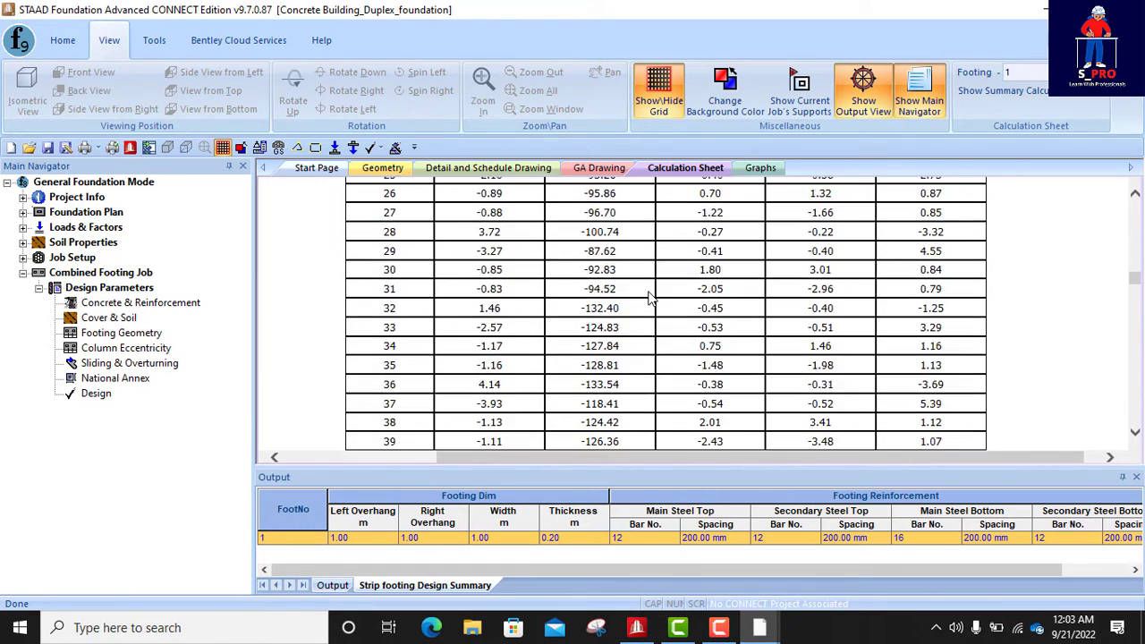
scroll(650, 300, down, 4)
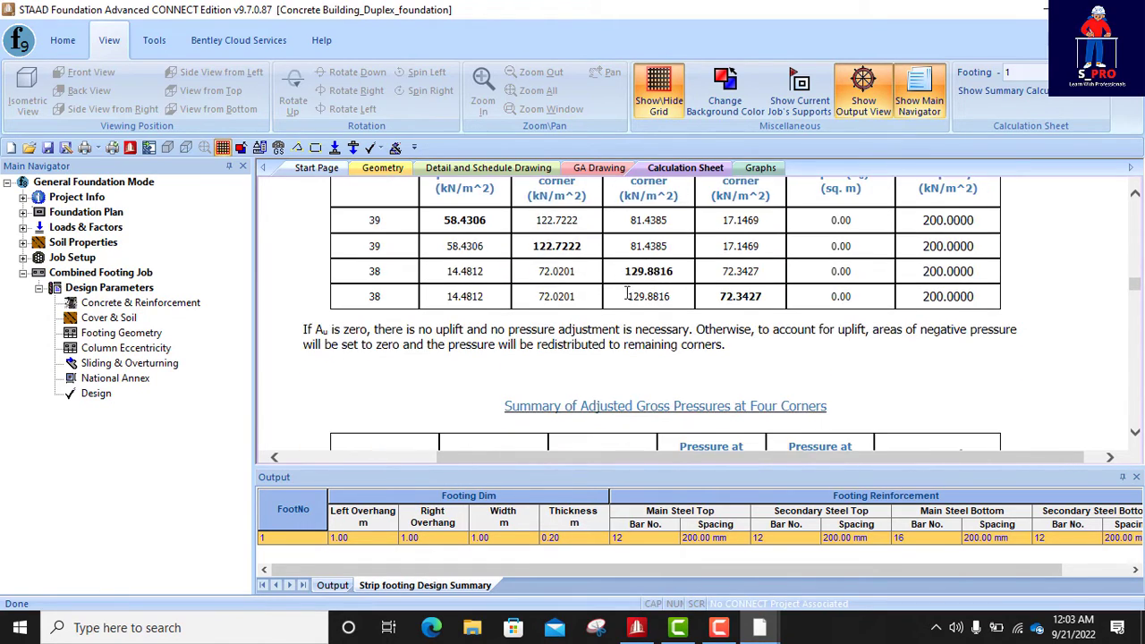
- Compare the critical pressures at the four footing corners with the gross bearing capacity
scroll(557, 283, up, 3)
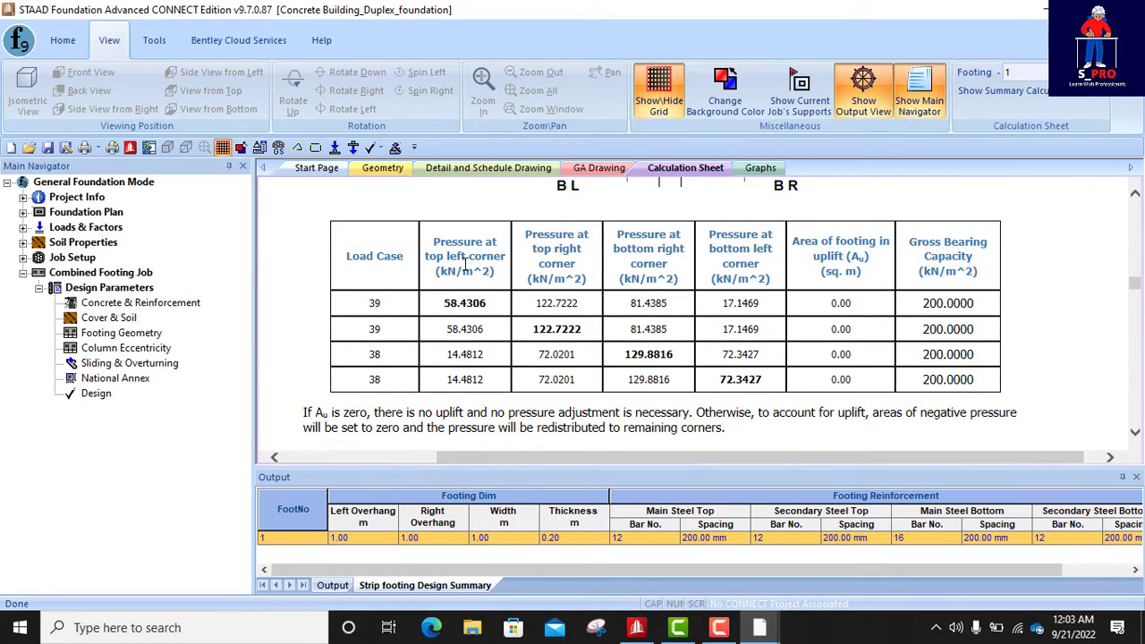
drag(441, 306, 494, 322)
drag(532, 337, 641, 329)
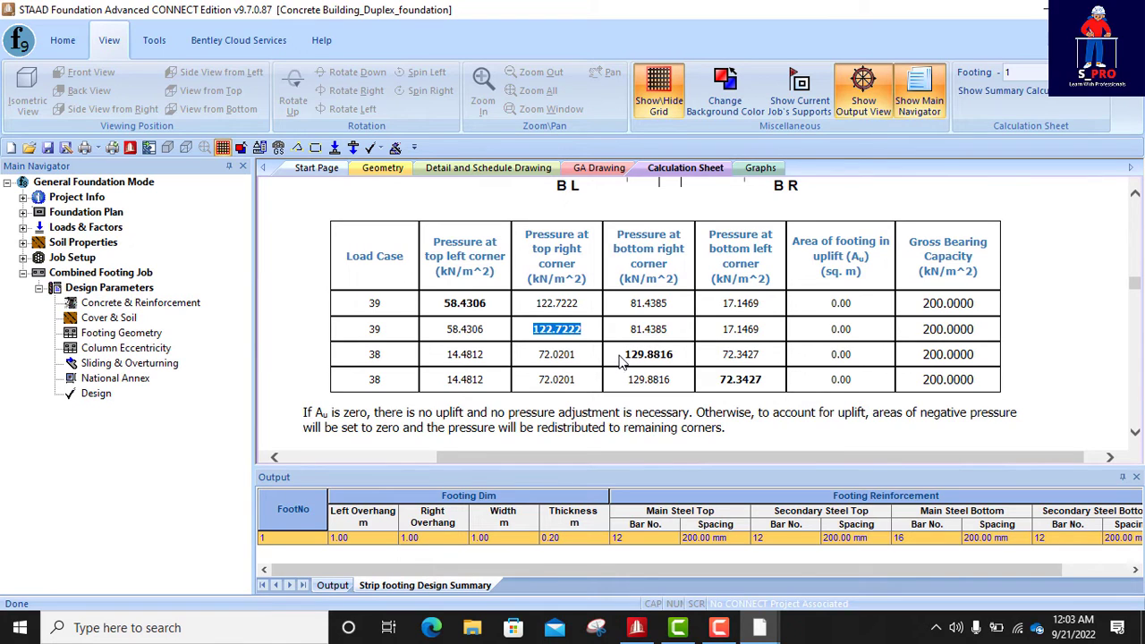
drag(622, 363, 671, 363)
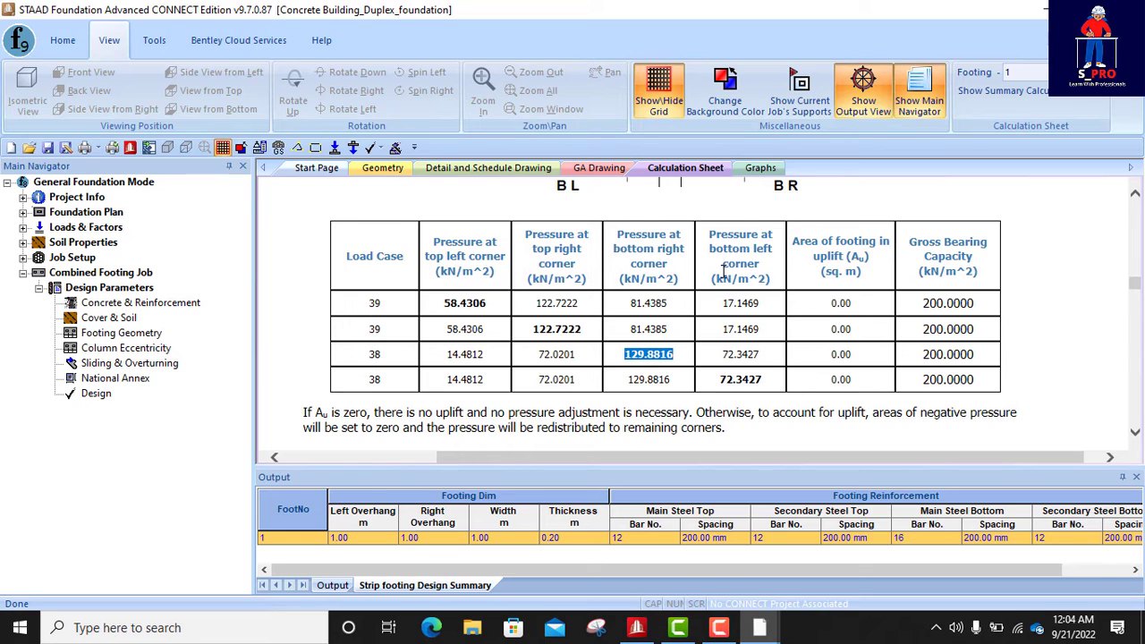
double_click(733, 383)
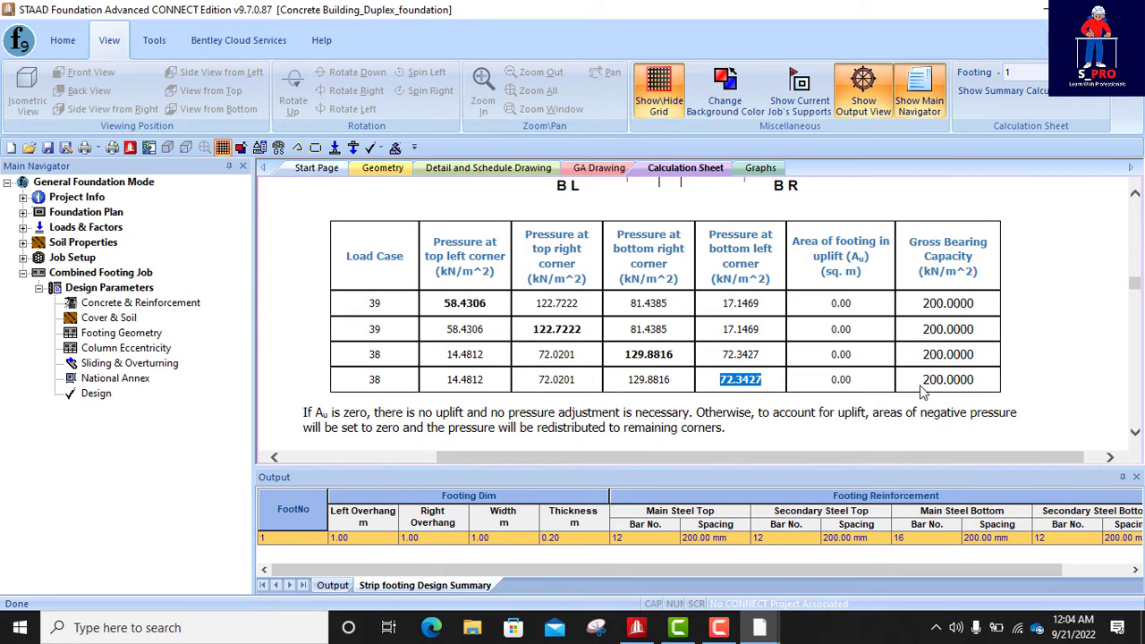
drag(923, 379, 973, 379)
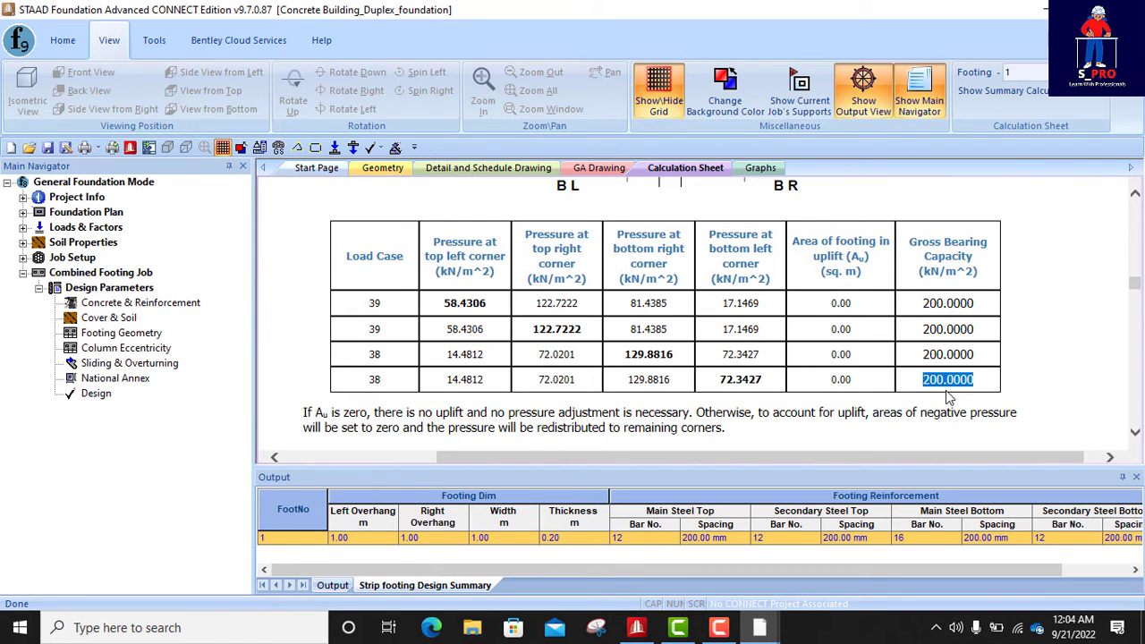
- Review the uplift note and the summary of adjusted gross pressures at the four corners
scroll(897, 409, down, 1)
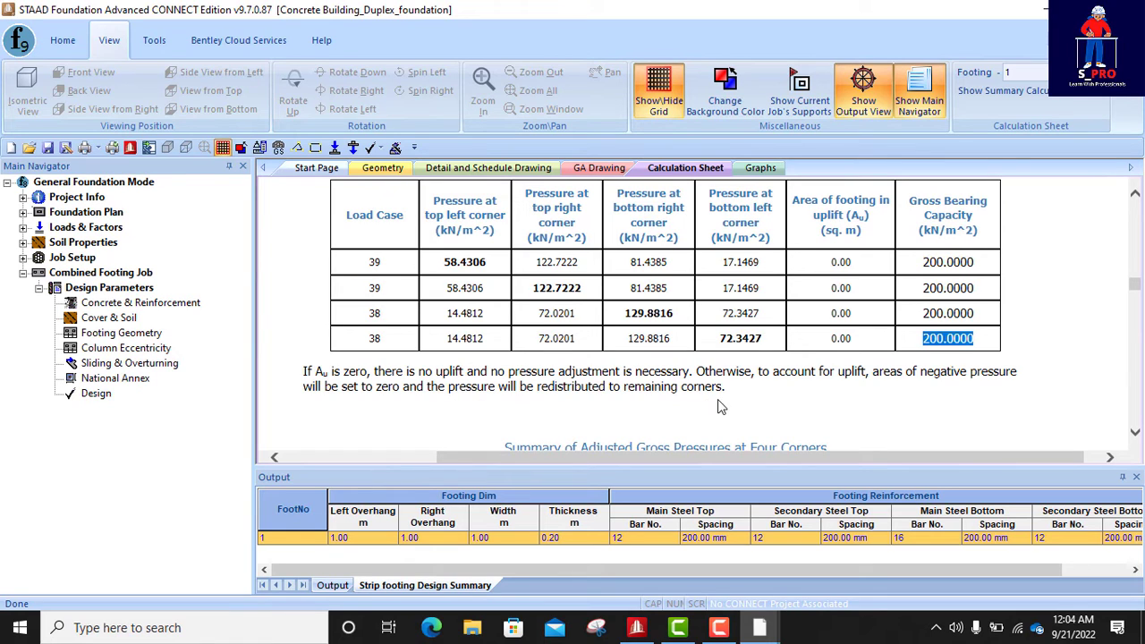
scroll(716, 414, down, 3)
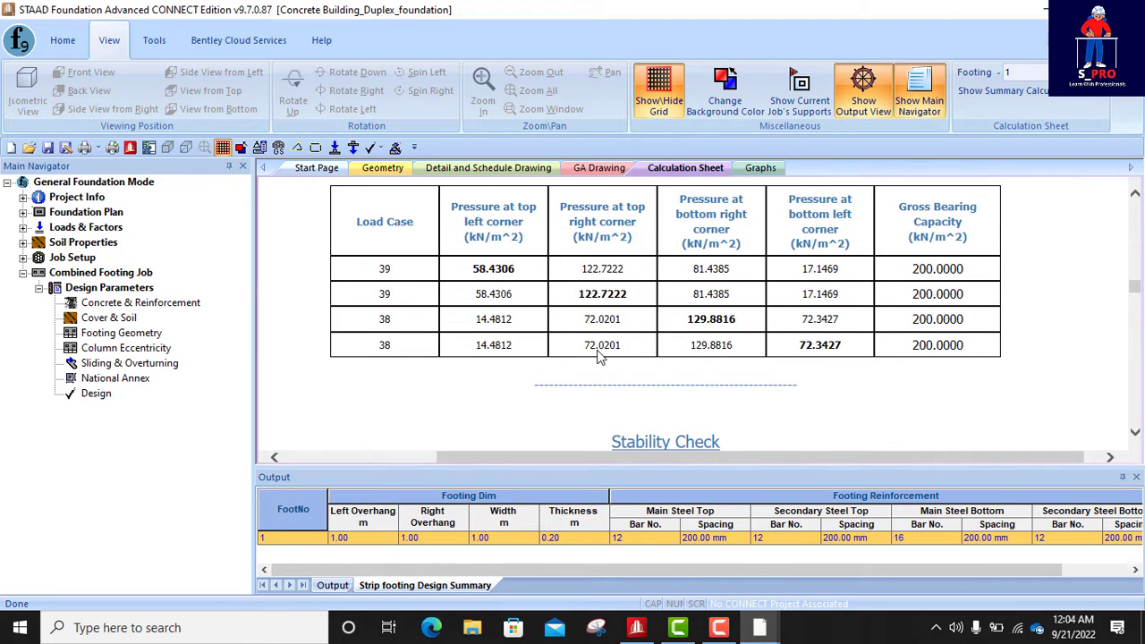
drag(473, 268, 840, 331)
- Check the stability against sliding table, comparing the X and Z ratios with the required factor of safety
scroll(767, 345, down, 5)
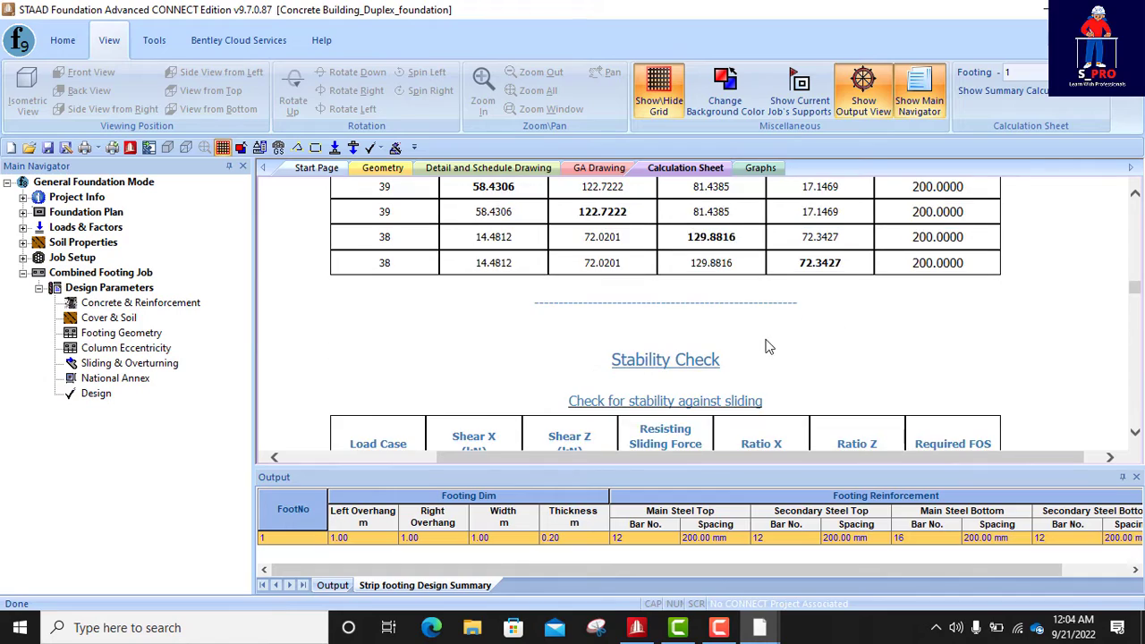
scroll(614, 329, down, 5)
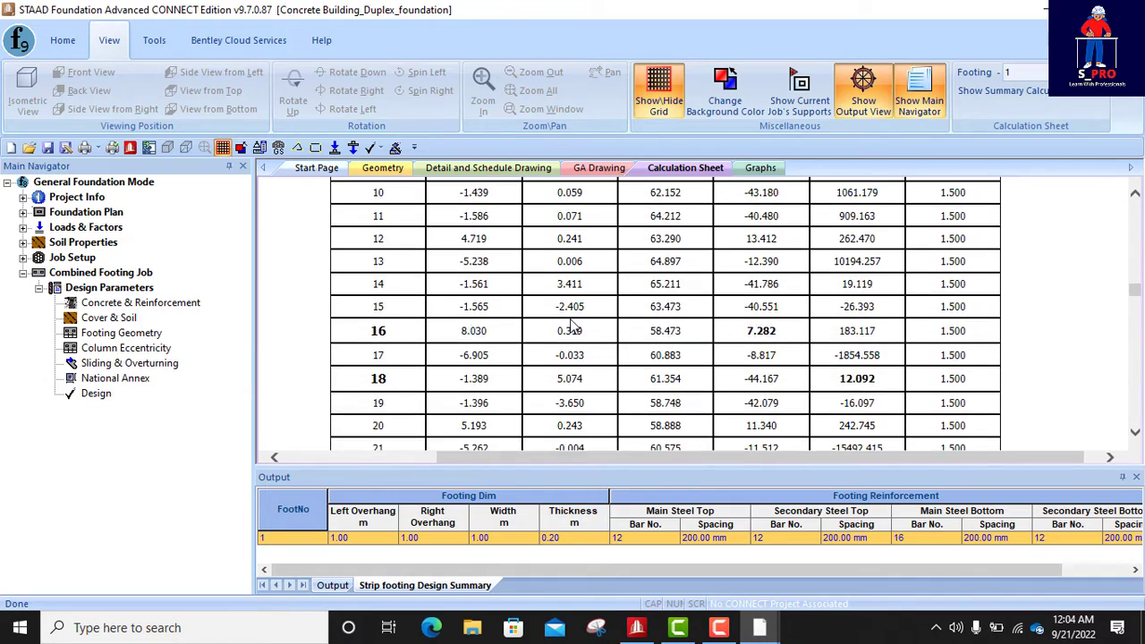
scroll(721, 332, down, 4)
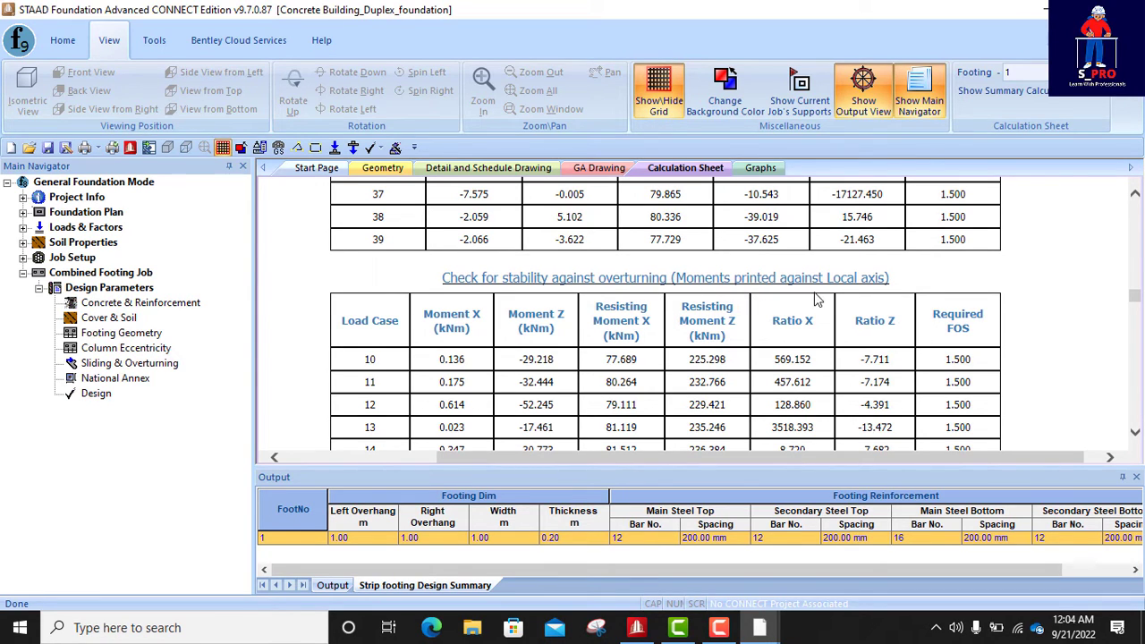
- Examine the stability against overturning table, including the resisting moments, the X and Z ratios and the required factor of safety
scroll(827, 296, down, 1)
scroll(827, 296, down, 11)
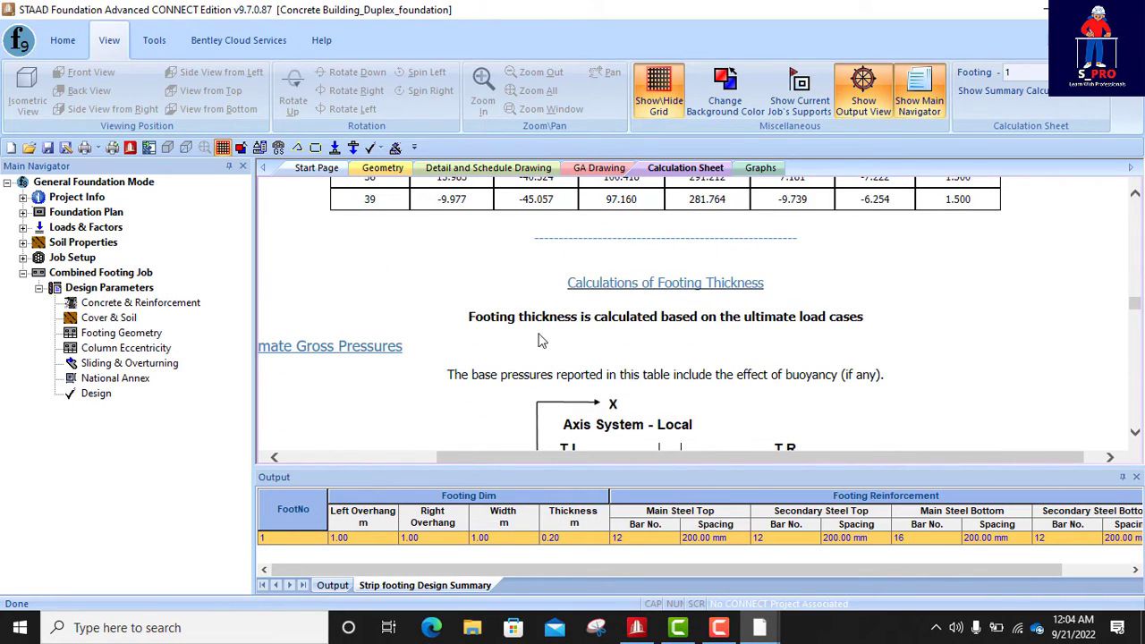
scroll(795, 331, up, 7)
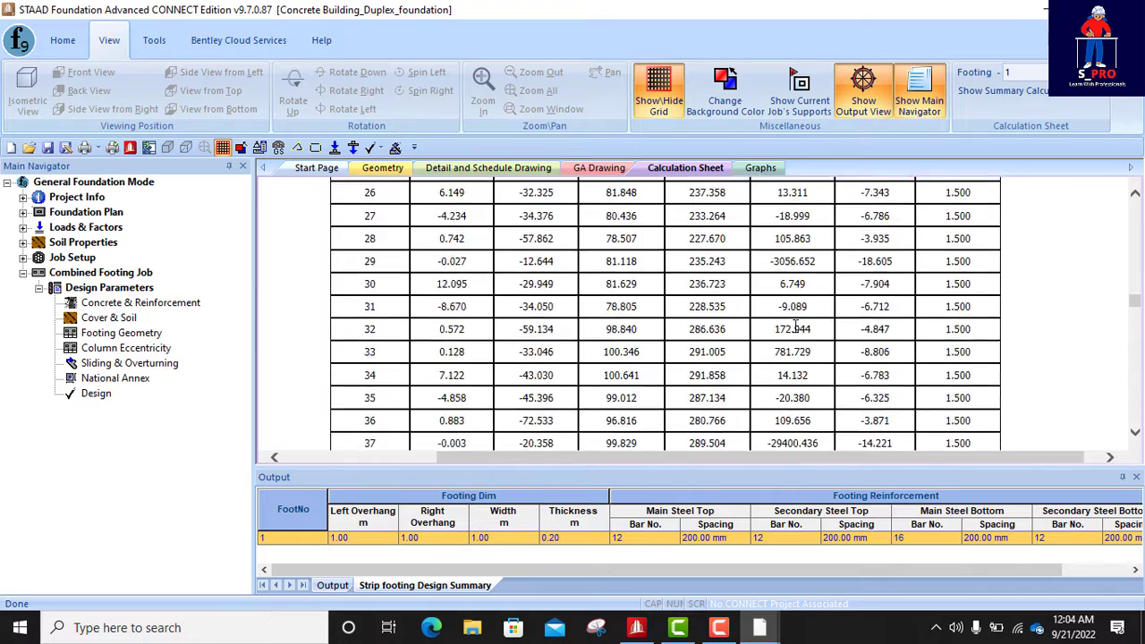
scroll(795, 328, up, 6)
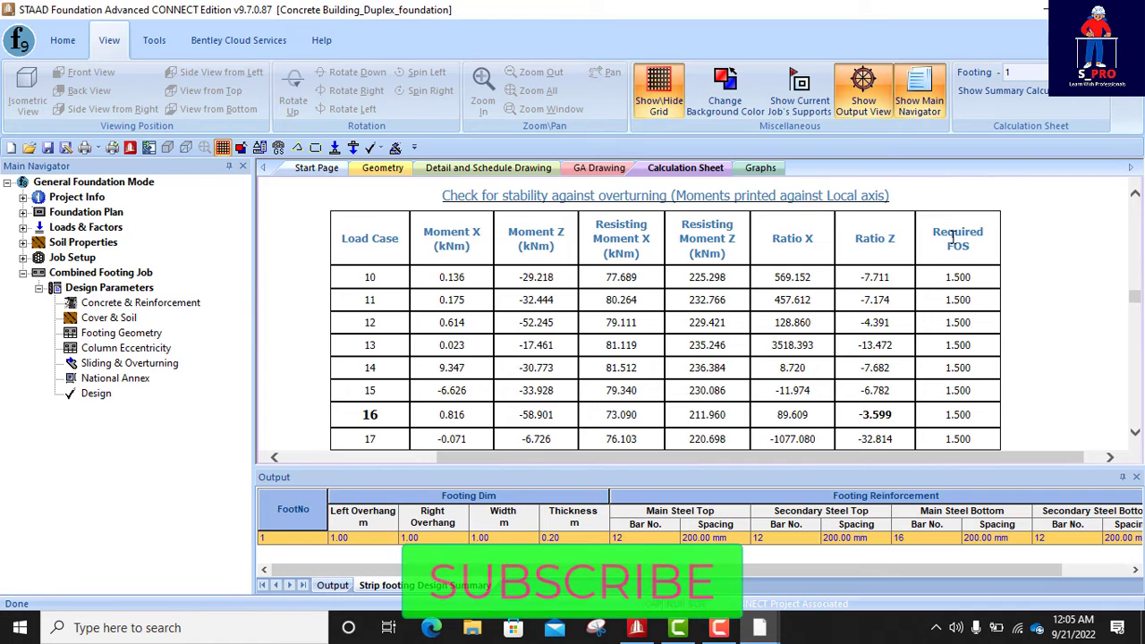
scroll(877, 250, down, 2)
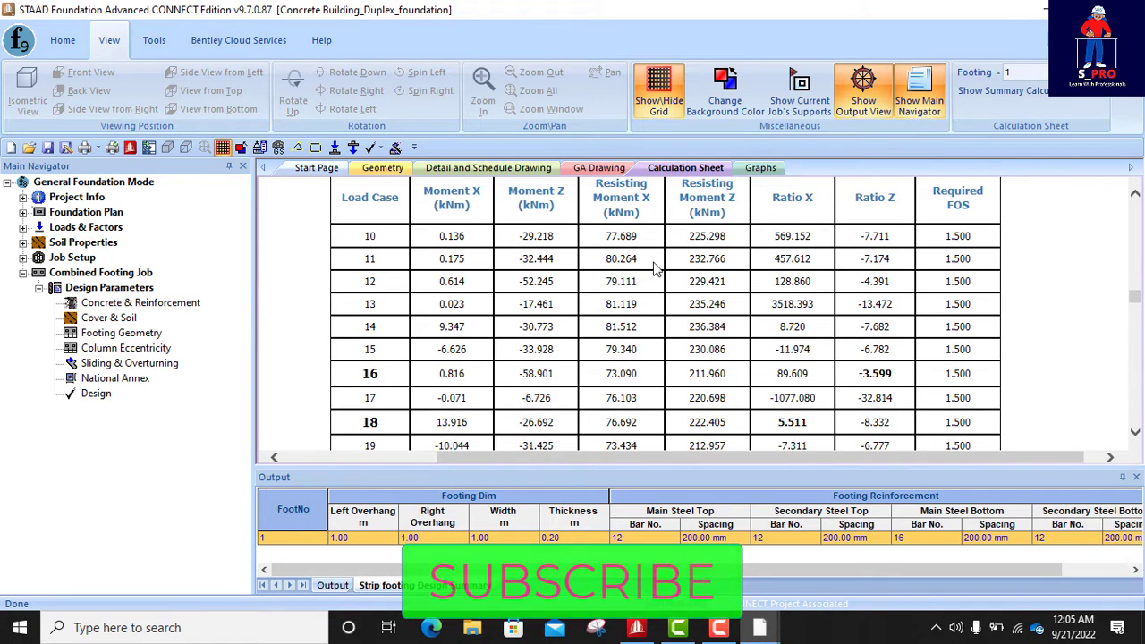
scroll(637, 250, up, 2)
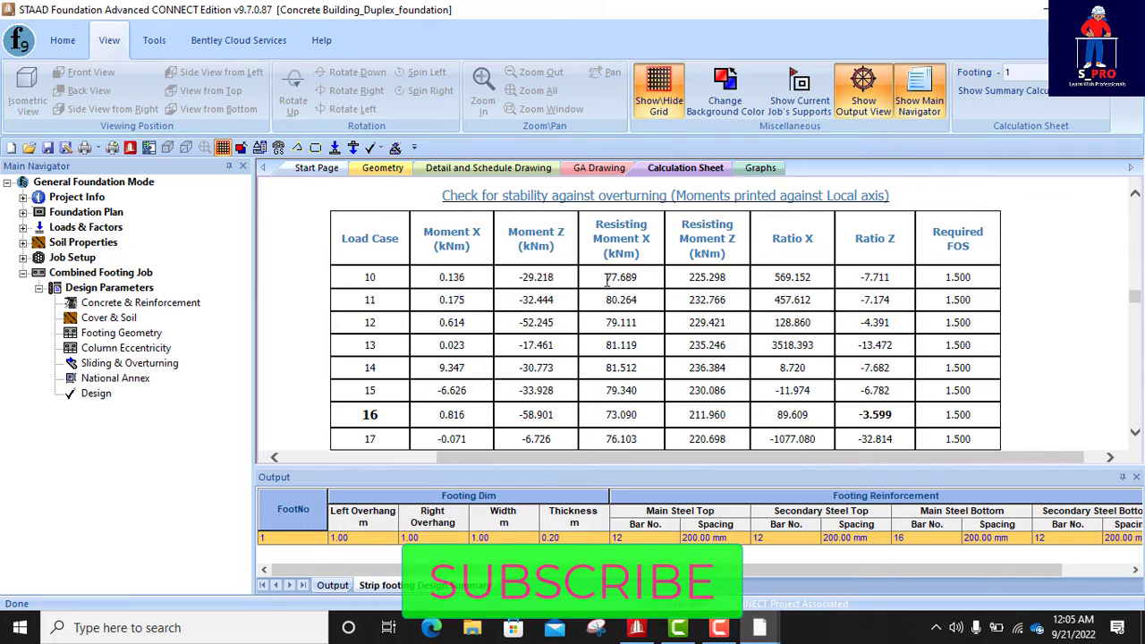
drag(606, 279, 638, 278)
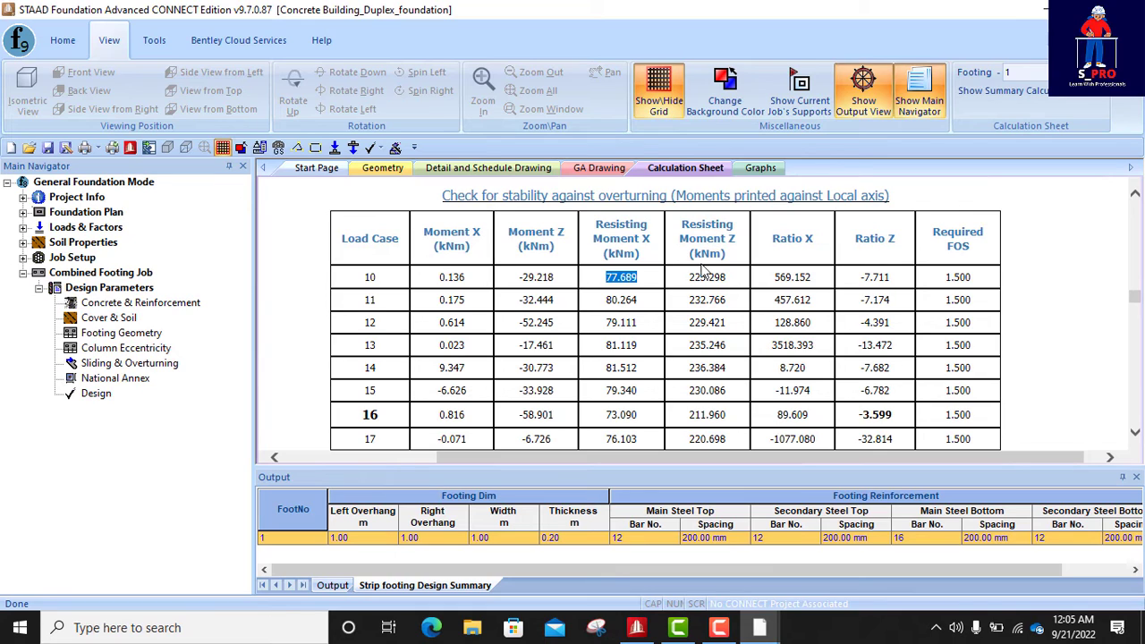
drag(688, 284, 713, 285)
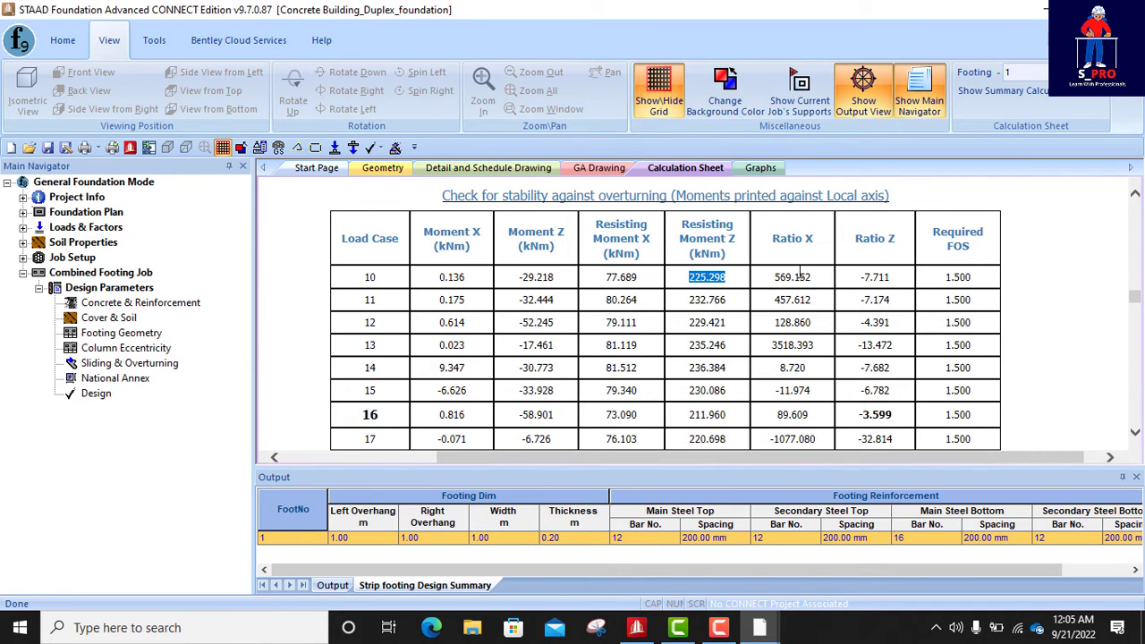
scroll(704, 284, down, 8)
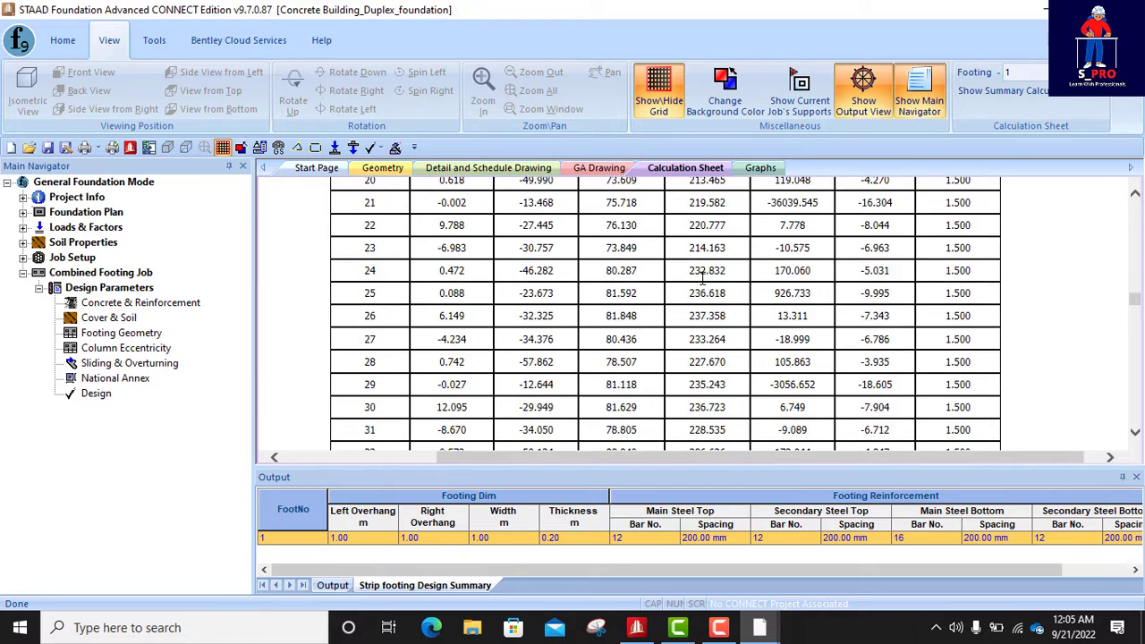
- Review the footing thickness calculation with its ultimate gross pressures at the corners for each load case
scroll(704, 284, down, 5)
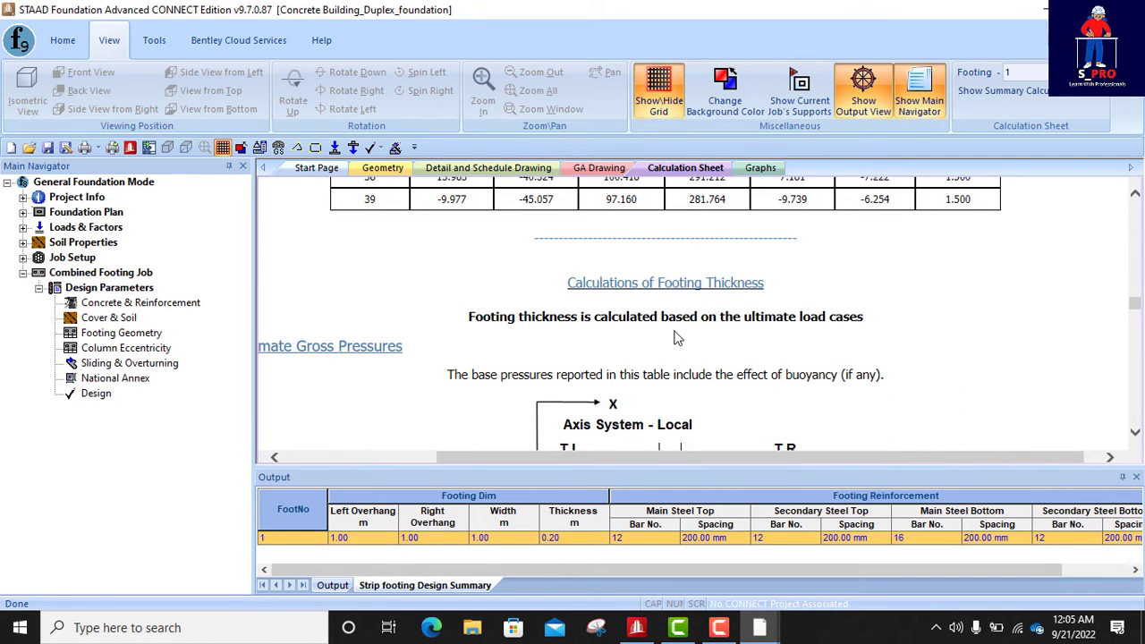
scroll(832, 336, down, 5)
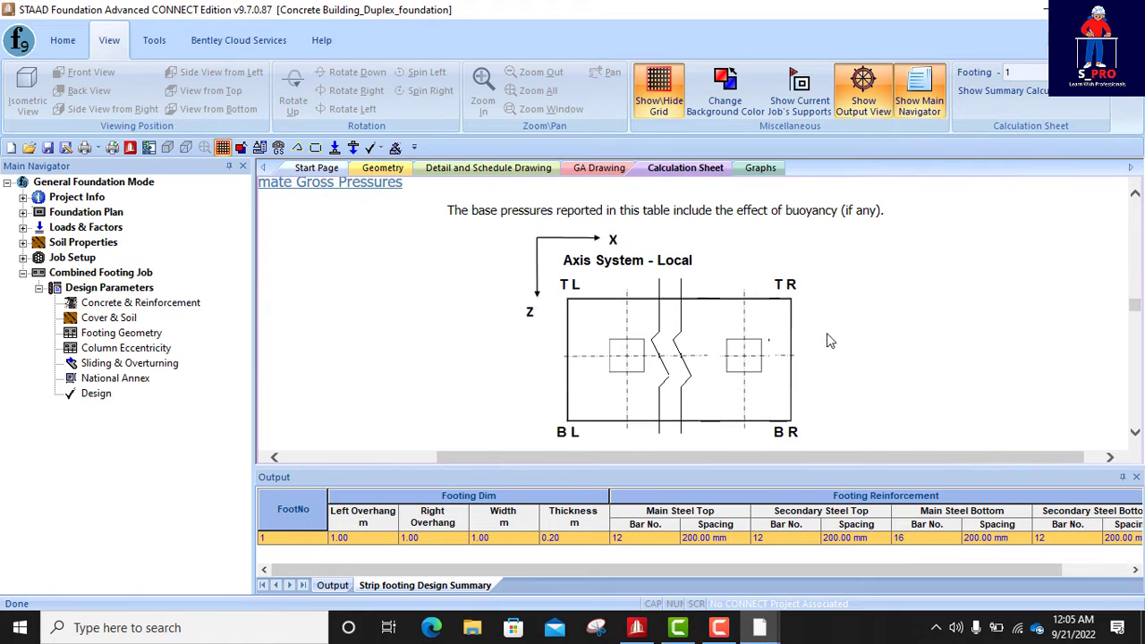
scroll(687, 320, down, 15)
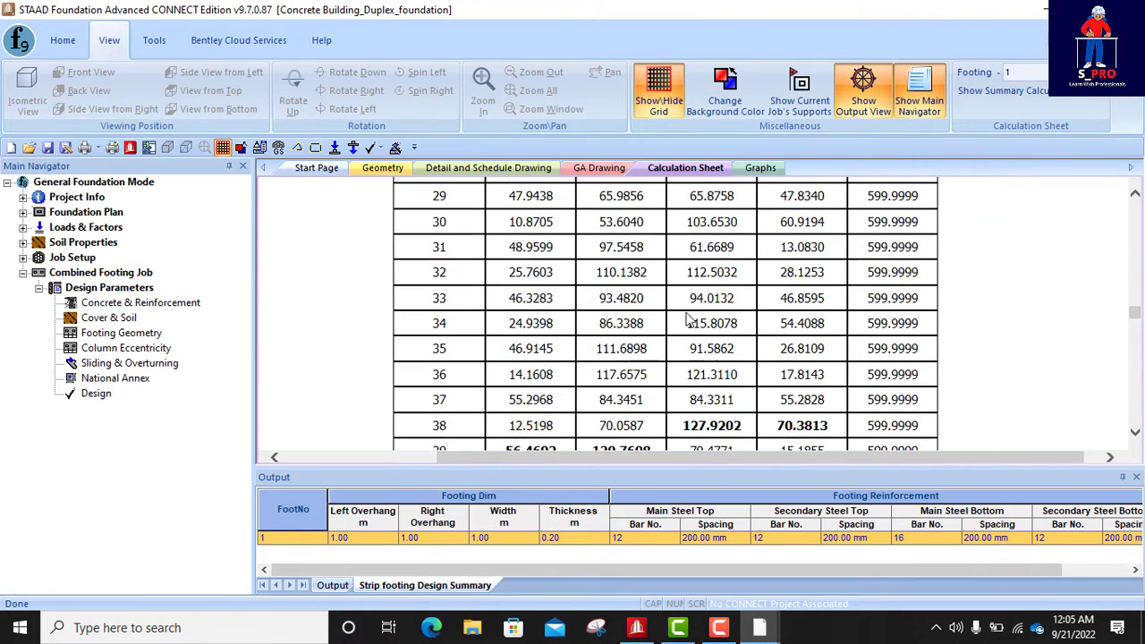
scroll(688, 320, up, 3)
scroll(689, 319, down, 15)
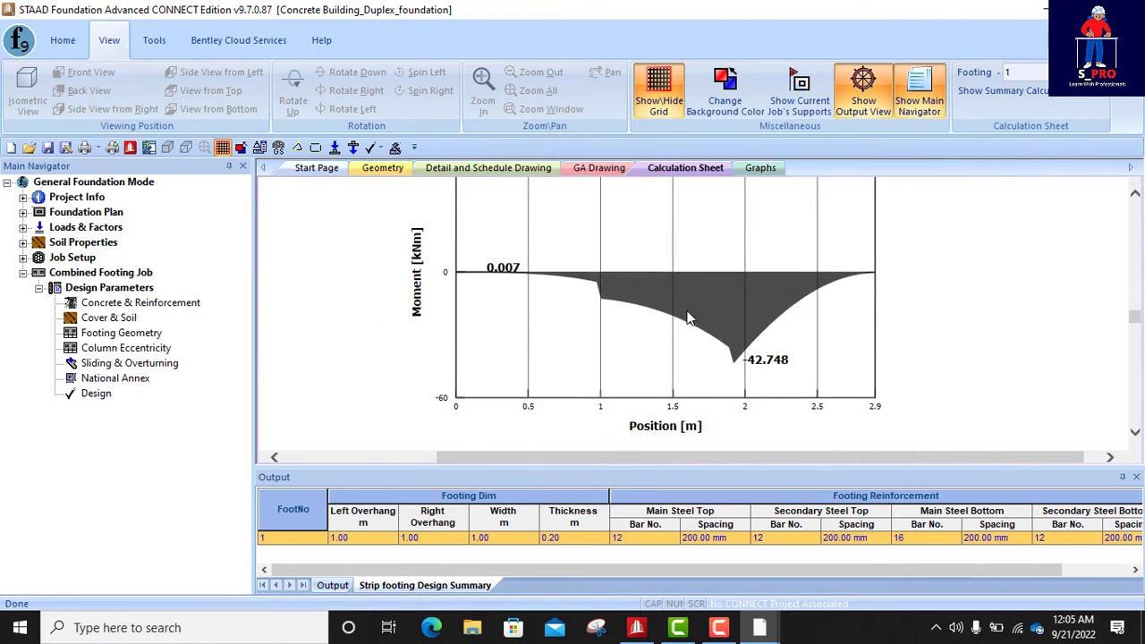
- Examine the bending moment diagram and the sagging and hogging moment checks along the footing length
scroll(689, 316, up, 3)
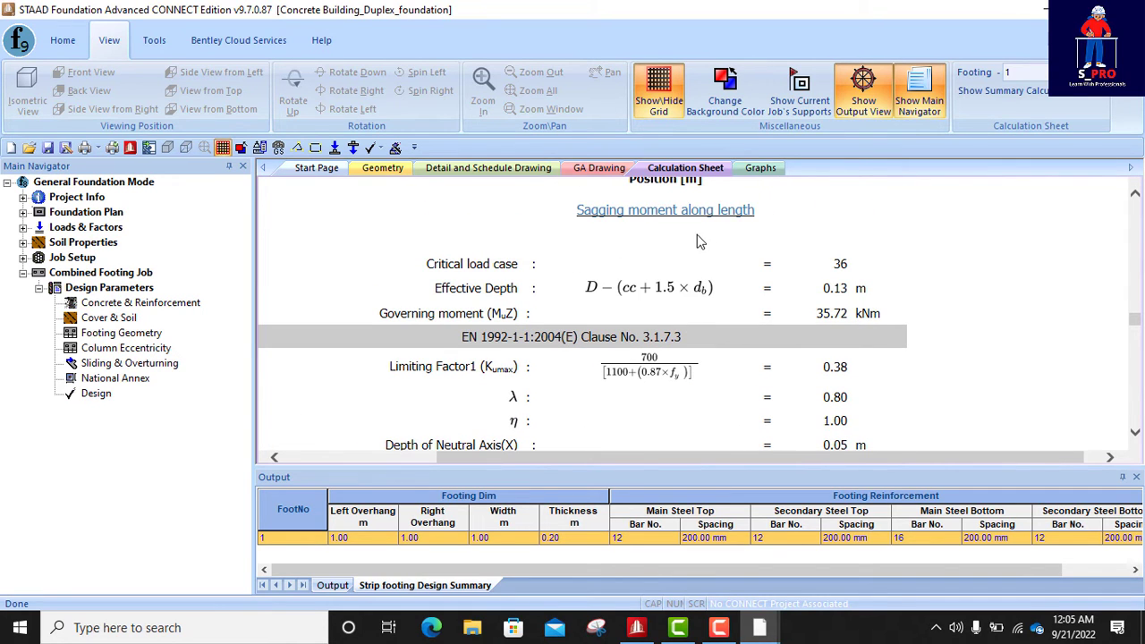
scroll(707, 241, down, 2)
scroll(713, 242, down, 8)
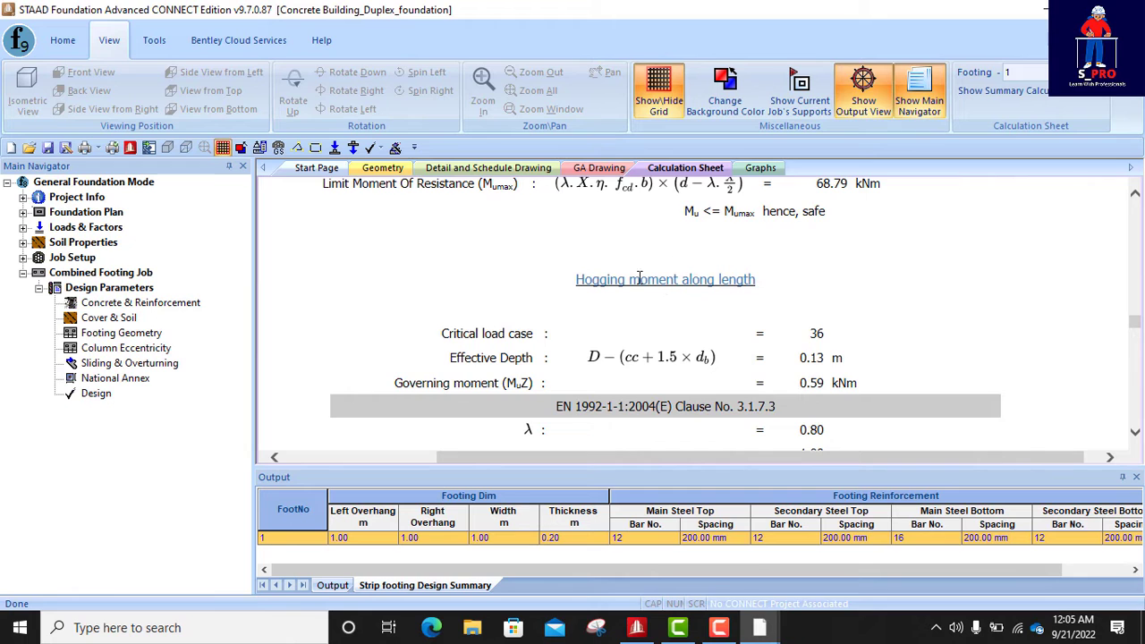
scroll(639, 286, up, 10)
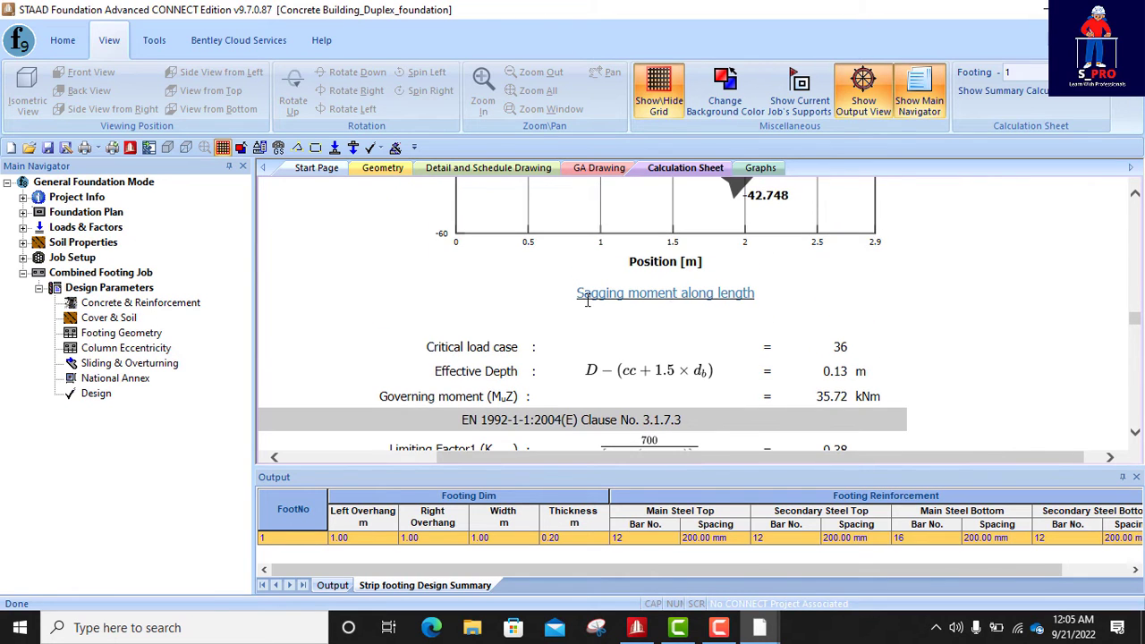
drag(578, 297, 742, 299)
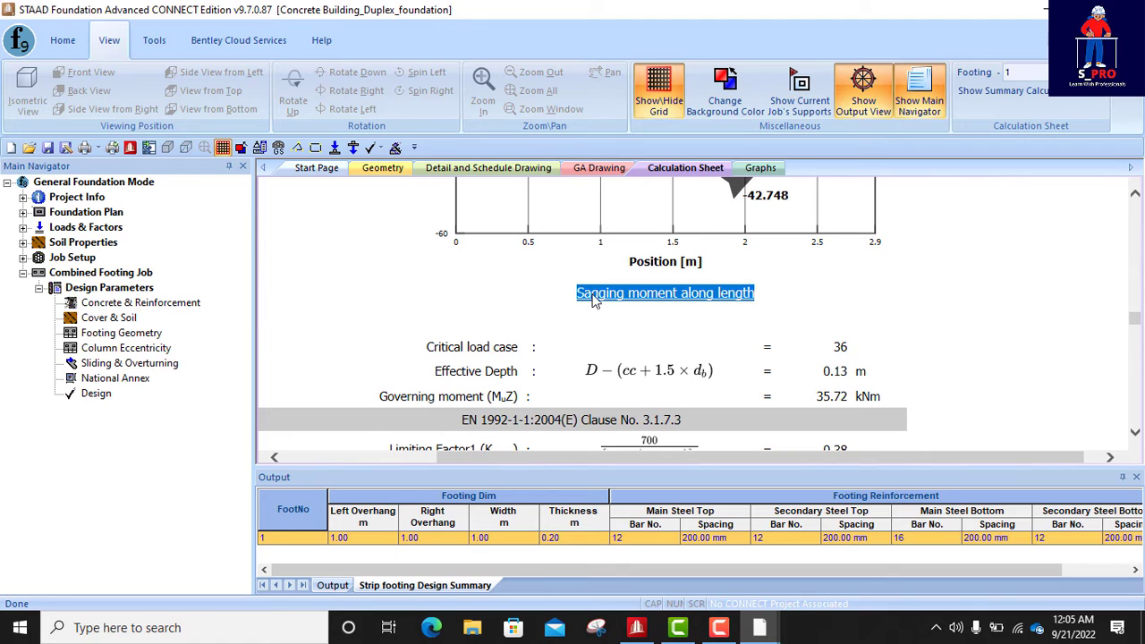
scroll(733, 309, down, 3)
scroll(733, 309, down, 10)
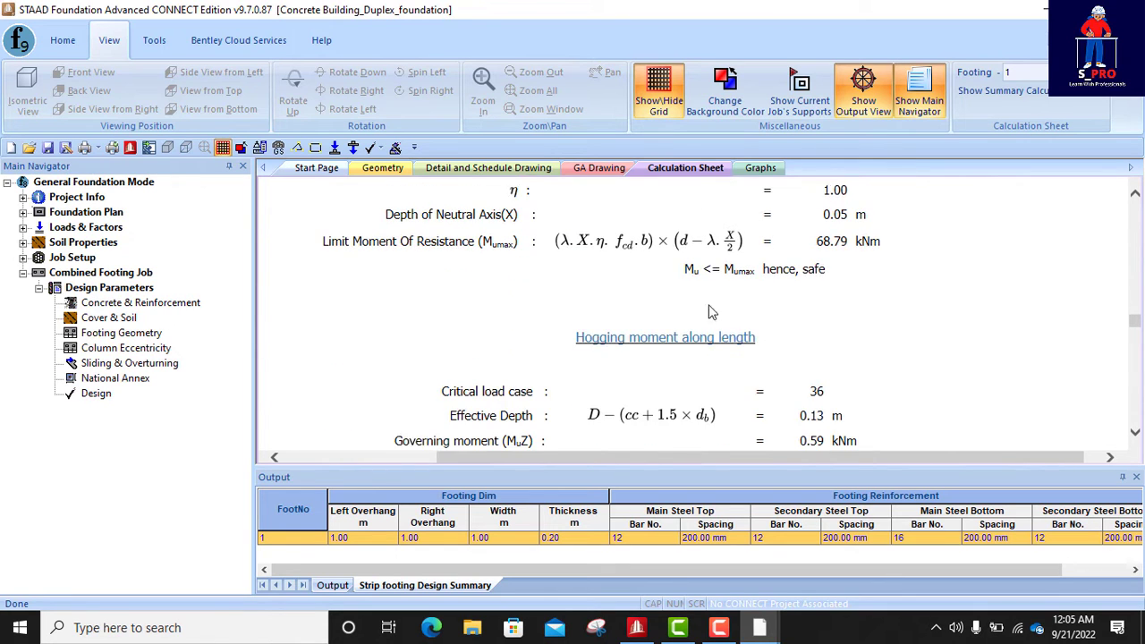
drag(577, 322, 755, 324)
scroll(698, 320, down, 15)
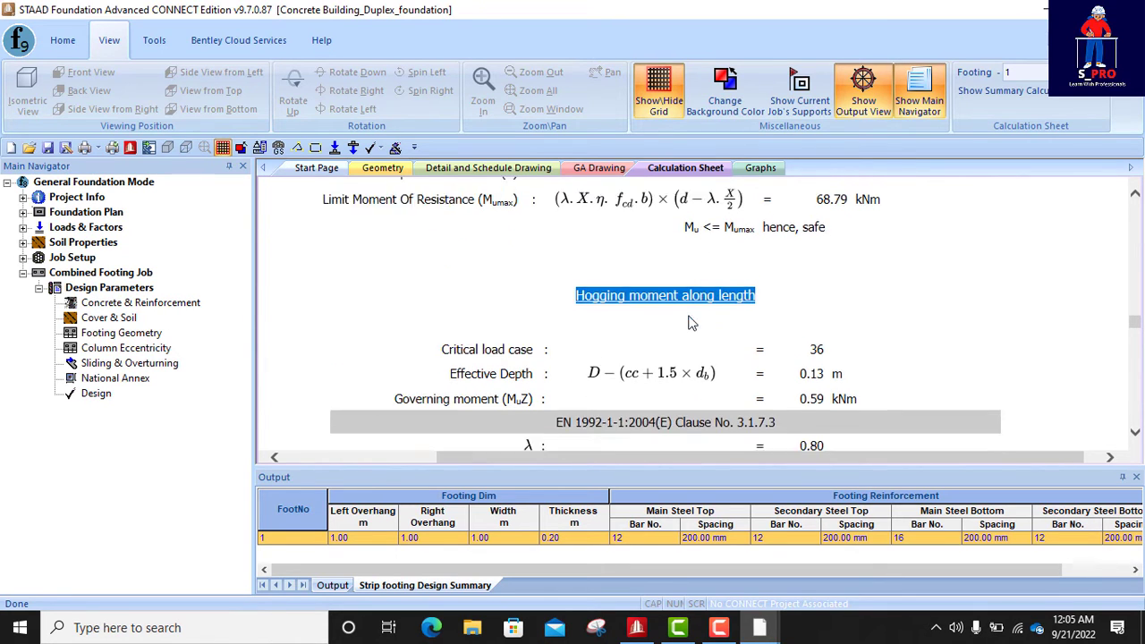
- Review the one-way shear diagram, the critical section positions and the shear stress check
scroll(684, 315, down, 15)
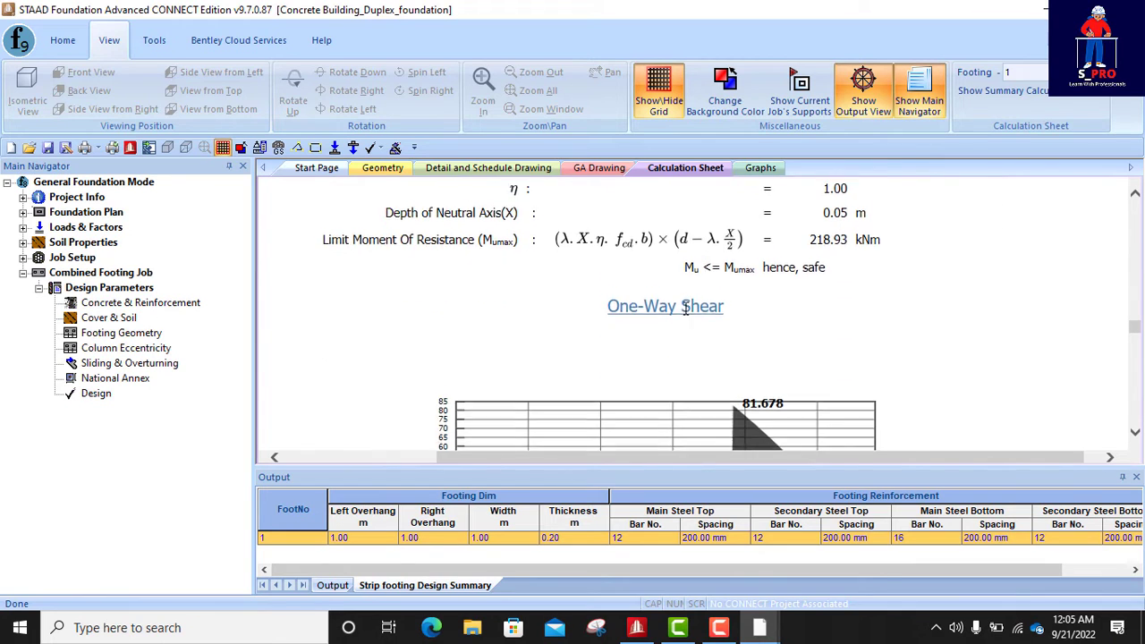
scroll(684, 314, down, 15)
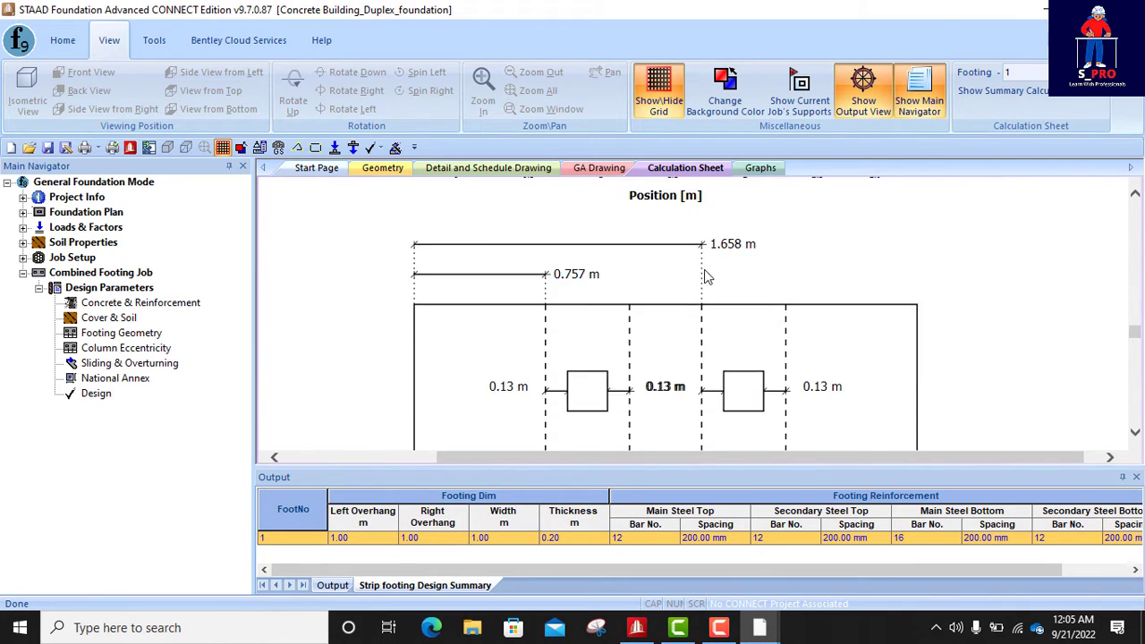
scroll(706, 278, down, 15)
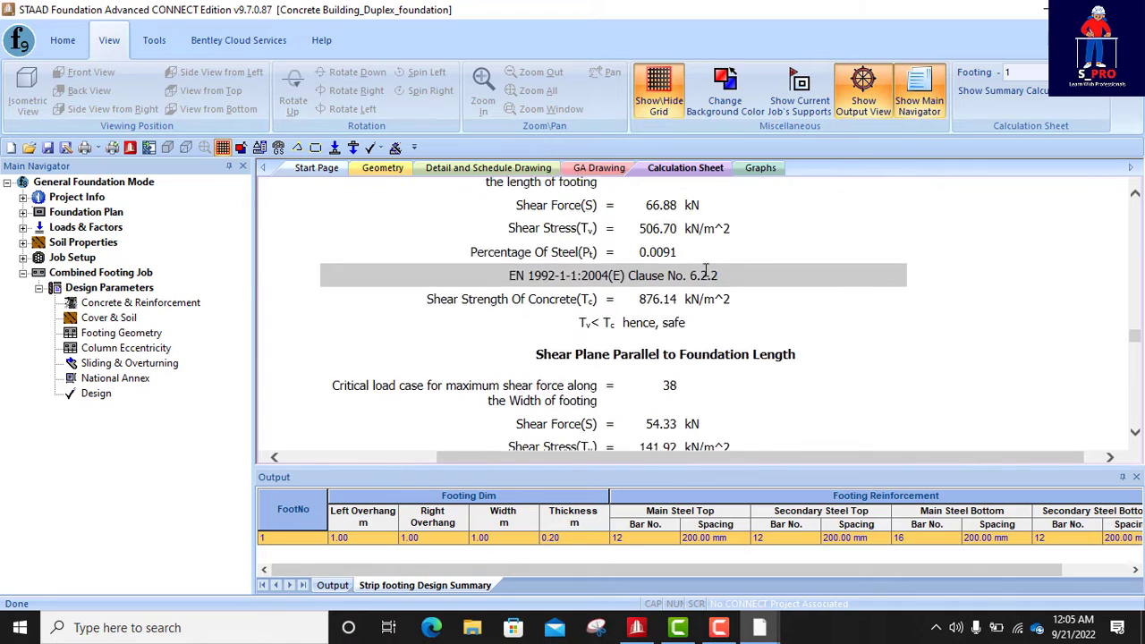
- Display the 3D foundation geometry and take a closer look at the combined footing under columns 9 and 11
click(382, 168)
scroll(770, 359, up, 2)
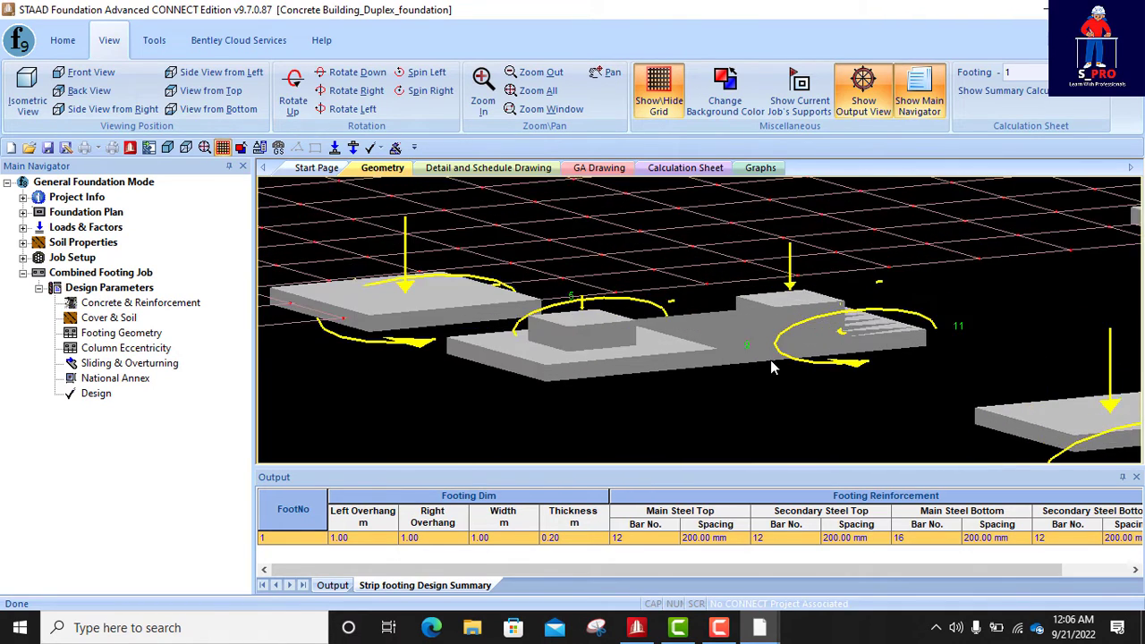
- Display the detail drawing of footing C1 without its options pane and examine the plan dimensions and reinforcement layout
scroll(617, 360, down, 6)
scroll(709, 362, up, 5)
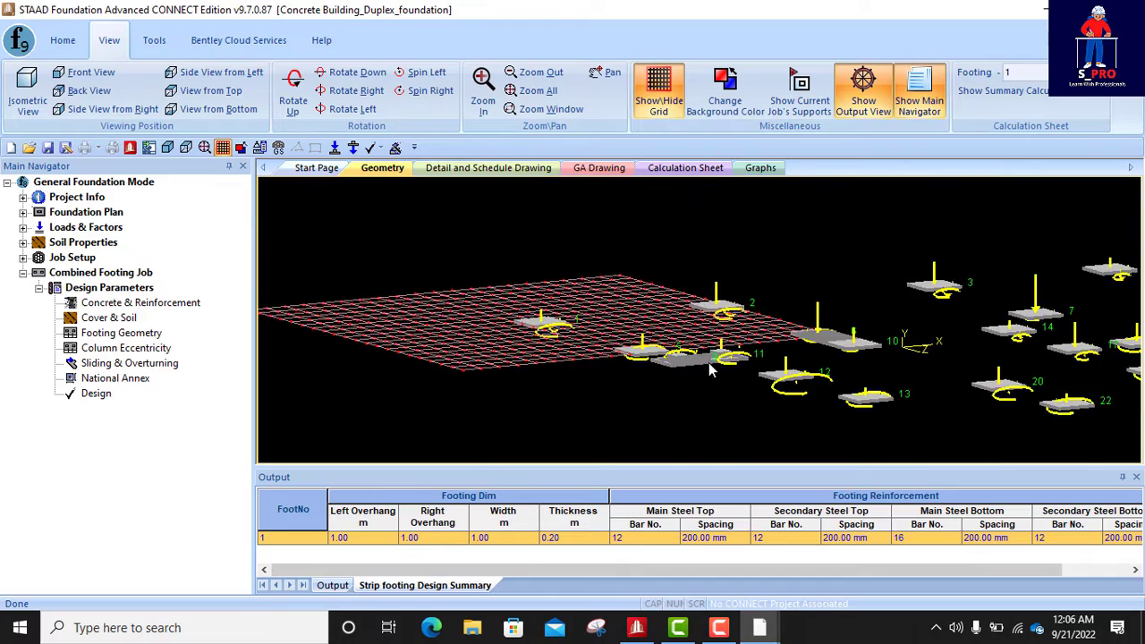
click(487, 168)
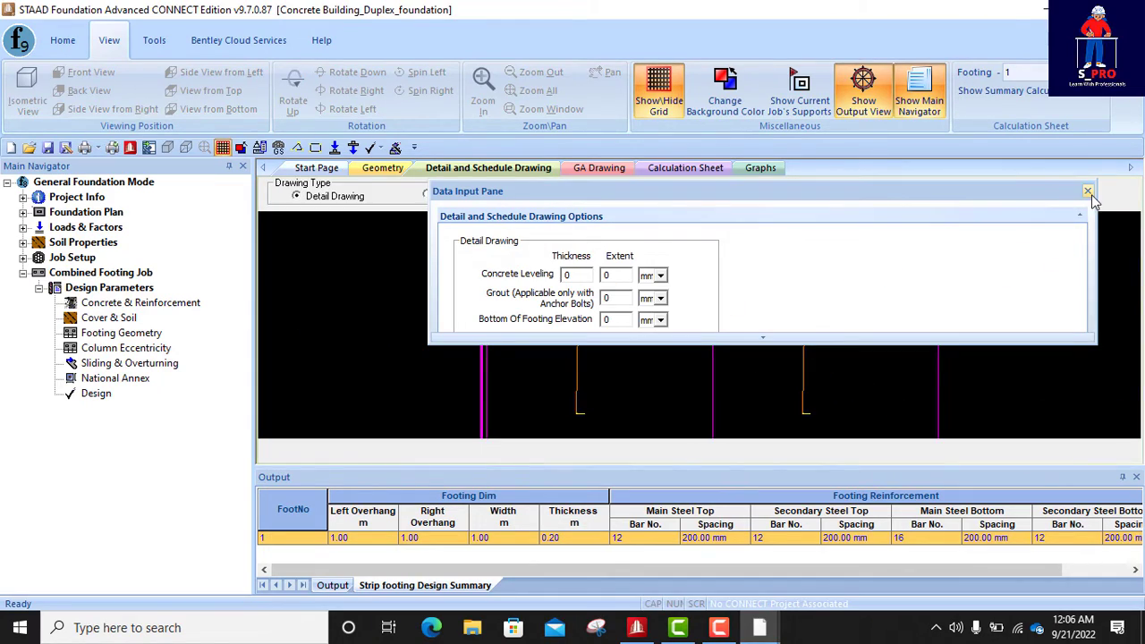
click(1087, 190)
scroll(502, 293, down, 2)
scroll(520, 297, up, 5)
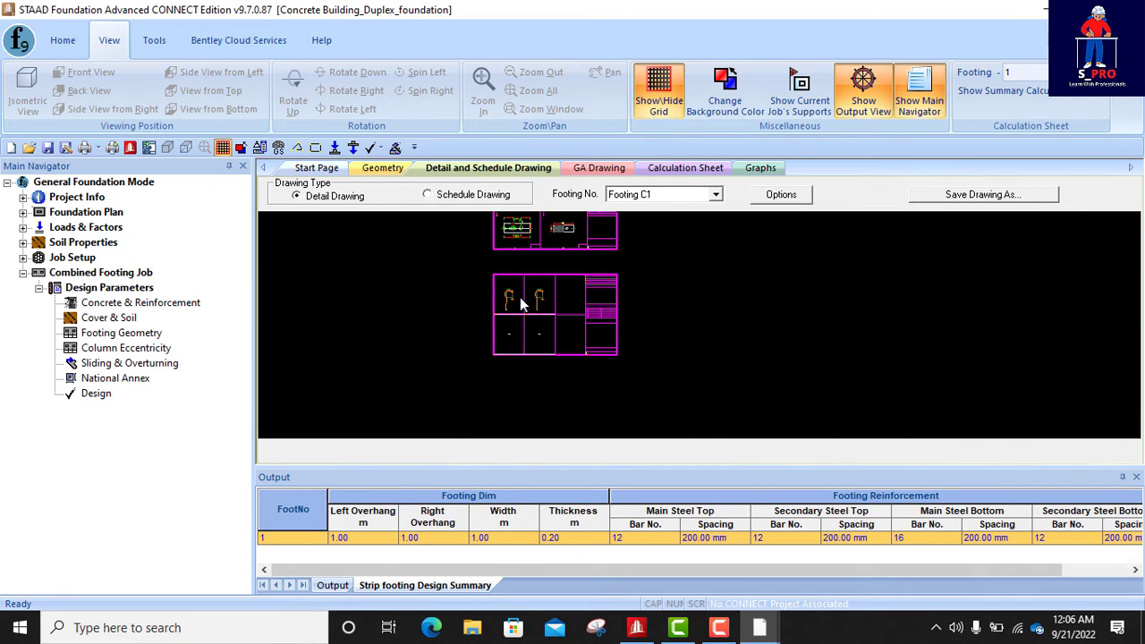
scroll(560, 232, up, 4)
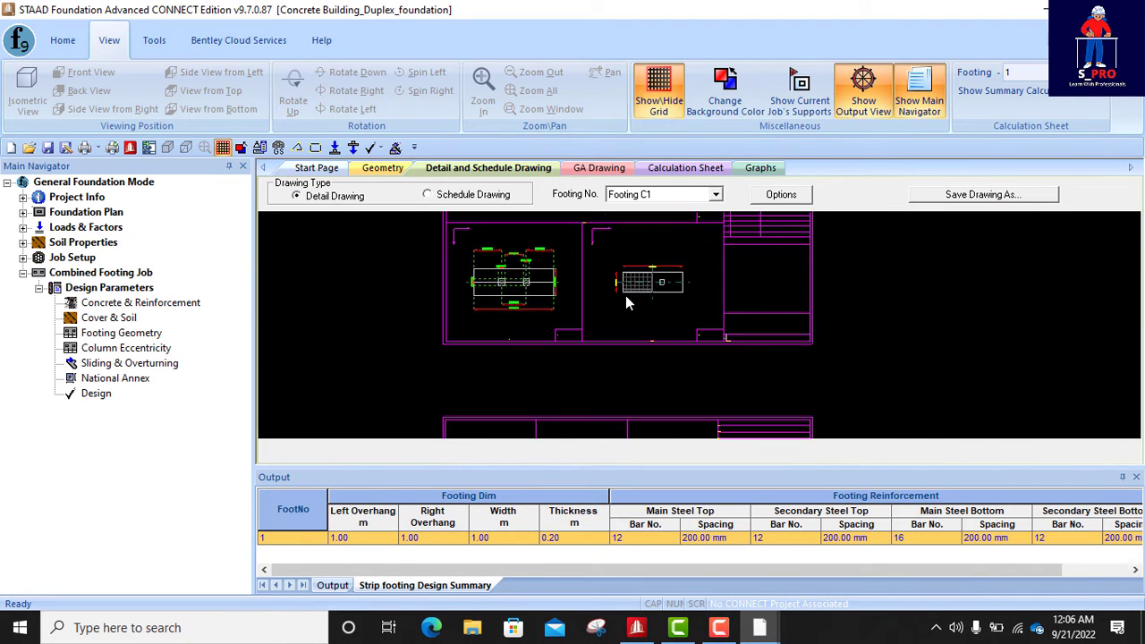
scroll(586, 325, up, 2)
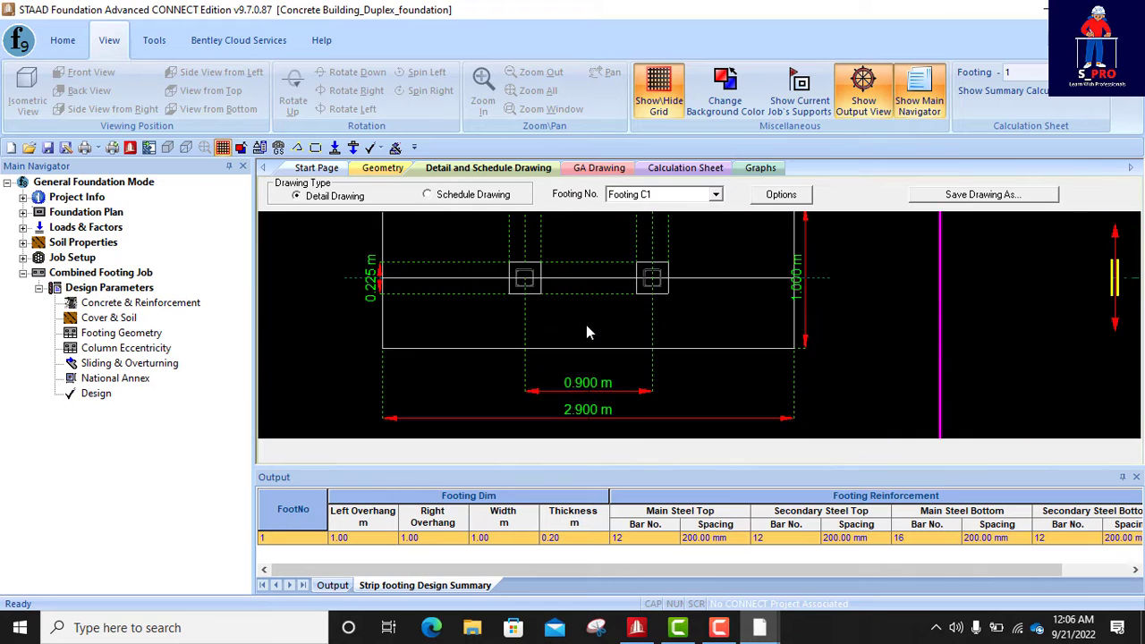
scroll(585, 325, down, 6)
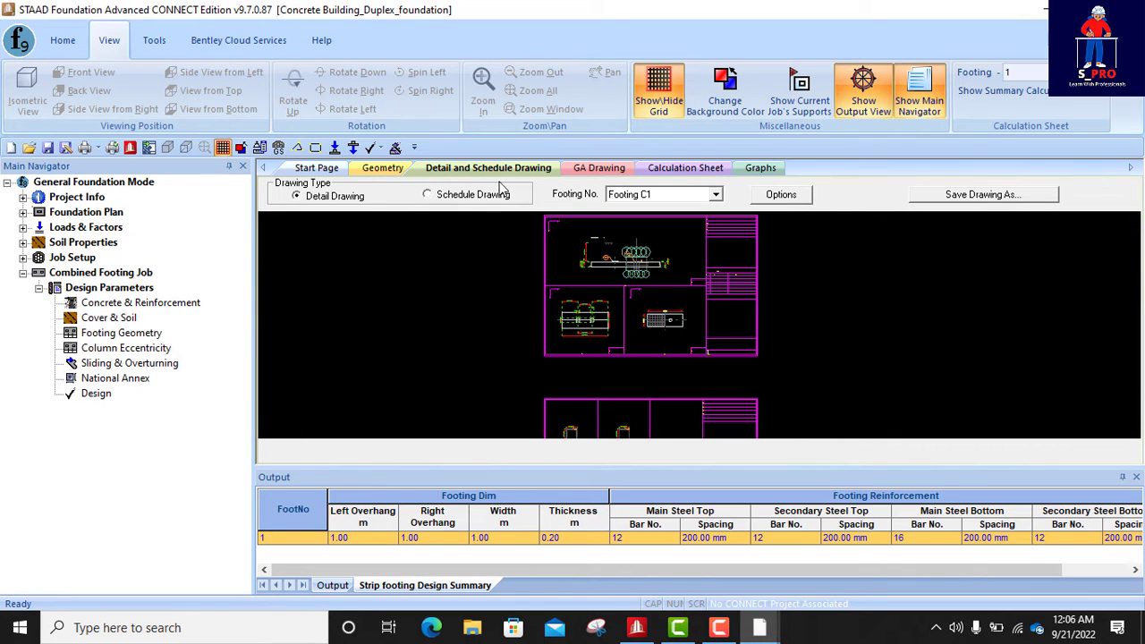
- Display the general arrangement drawing without its options pane and examine the footing layout around columns 9 and 11
click(601, 167)
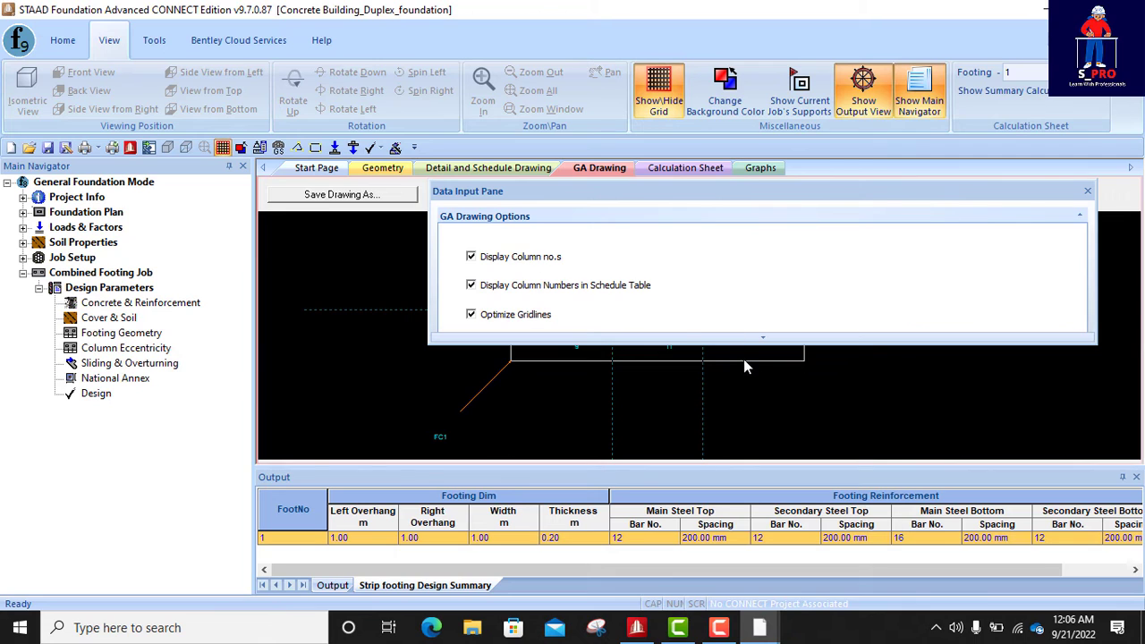
click(1086, 191)
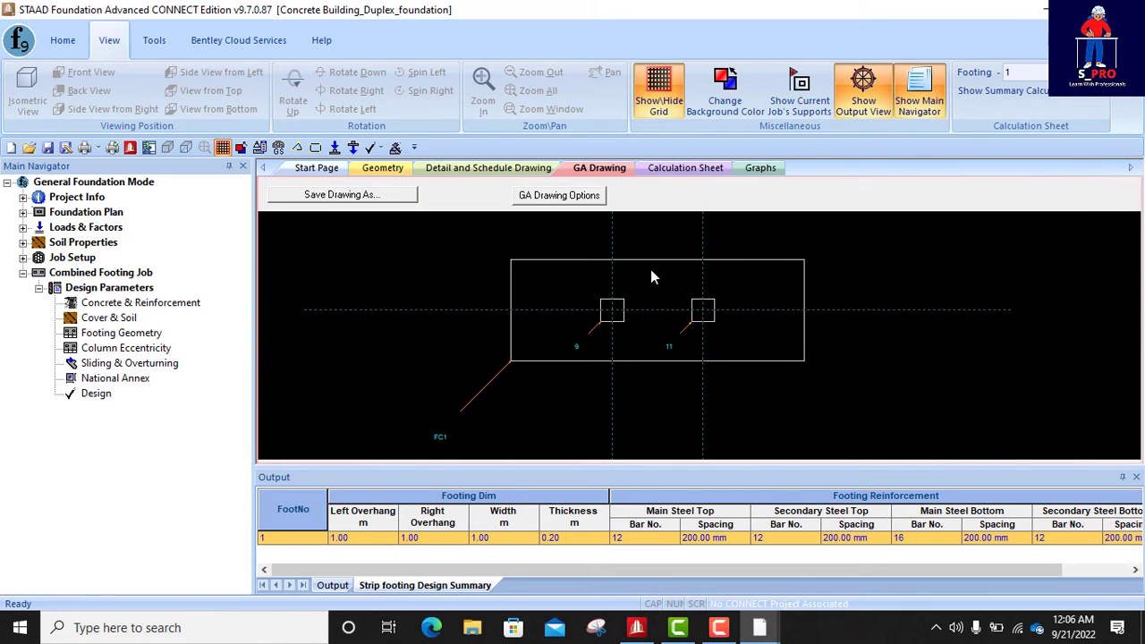
scroll(662, 291, up, 2)
scroll(644, 313, down, 1)
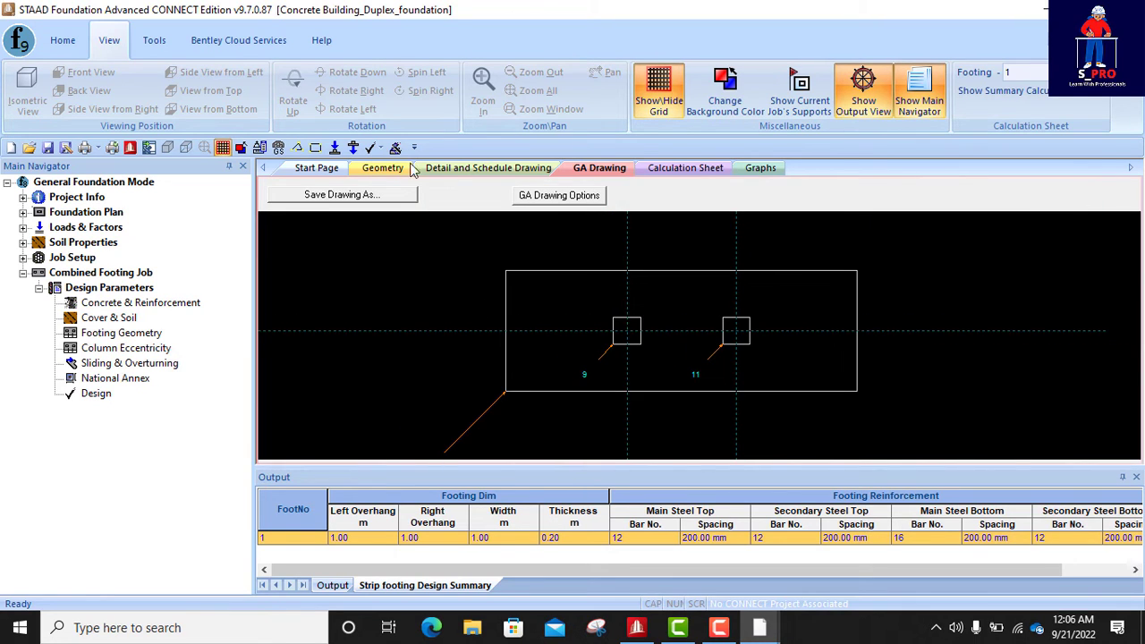
- Look at the shear force and bending moment graphs for footing C1
click(688, 169)
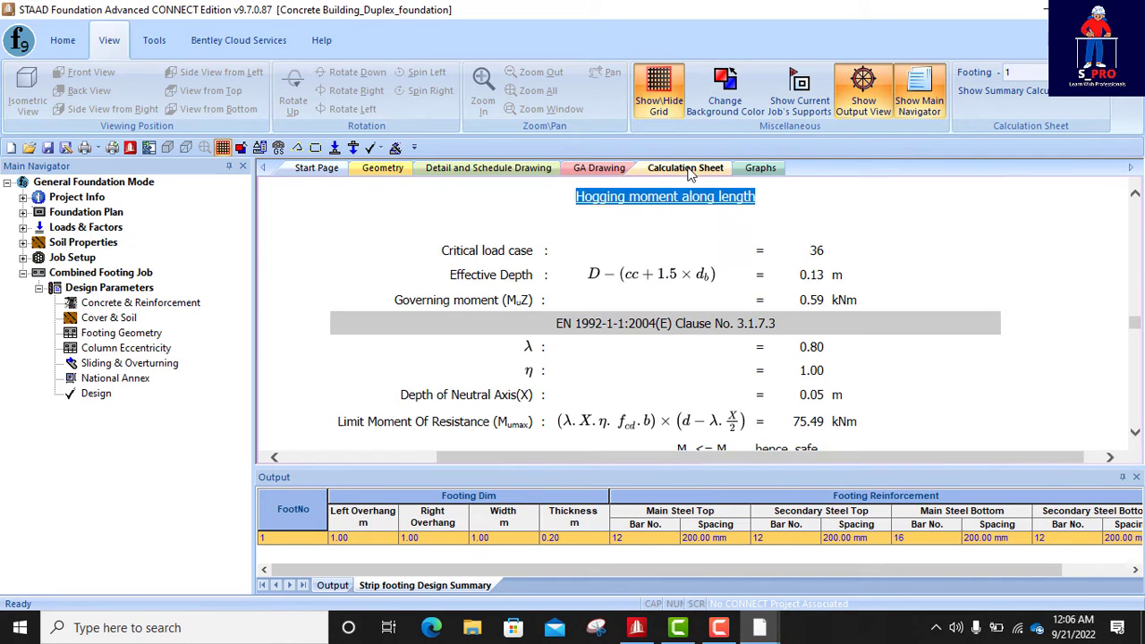
click(760, 169)
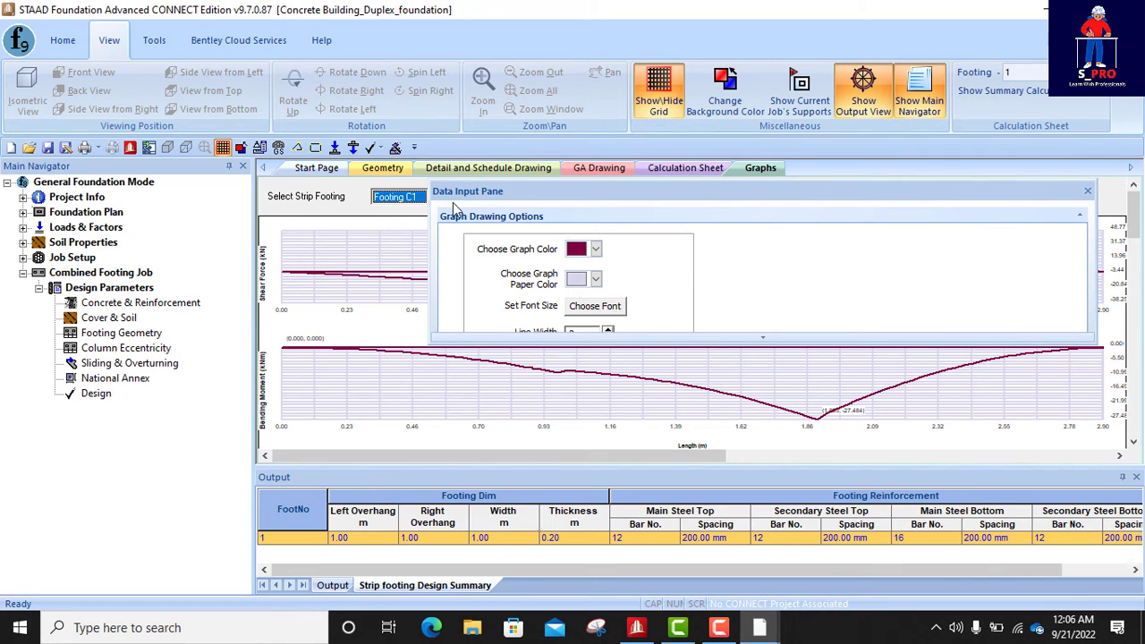
click(315, 169)
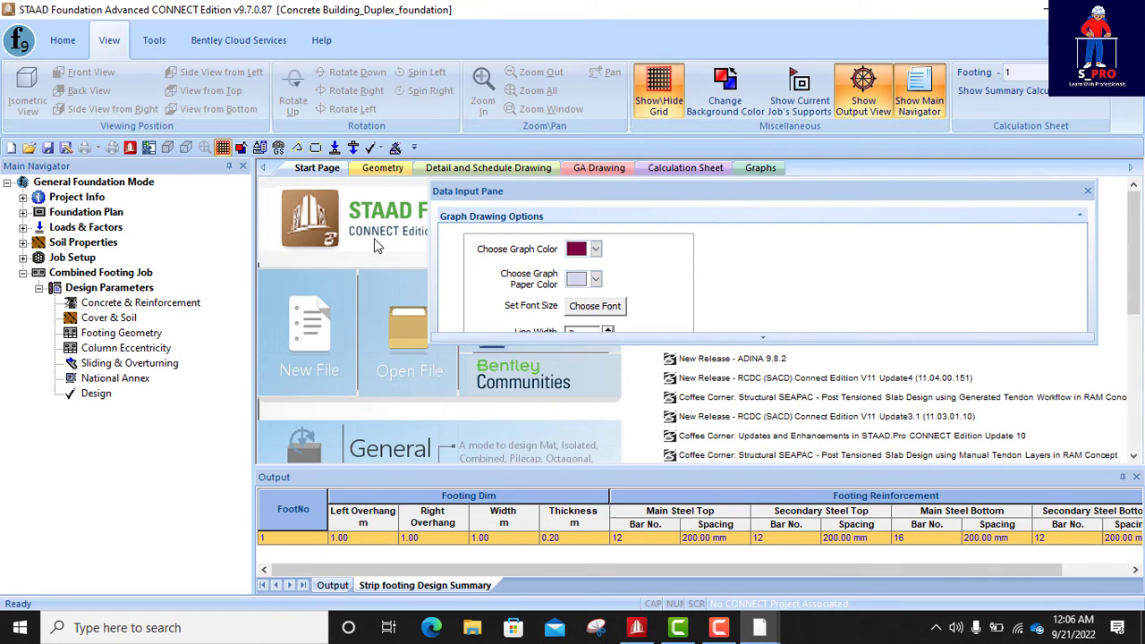
- Return to the start of the calculation sheet and print all its pages with the PDF reDirect v2 printer
click(680, 168)
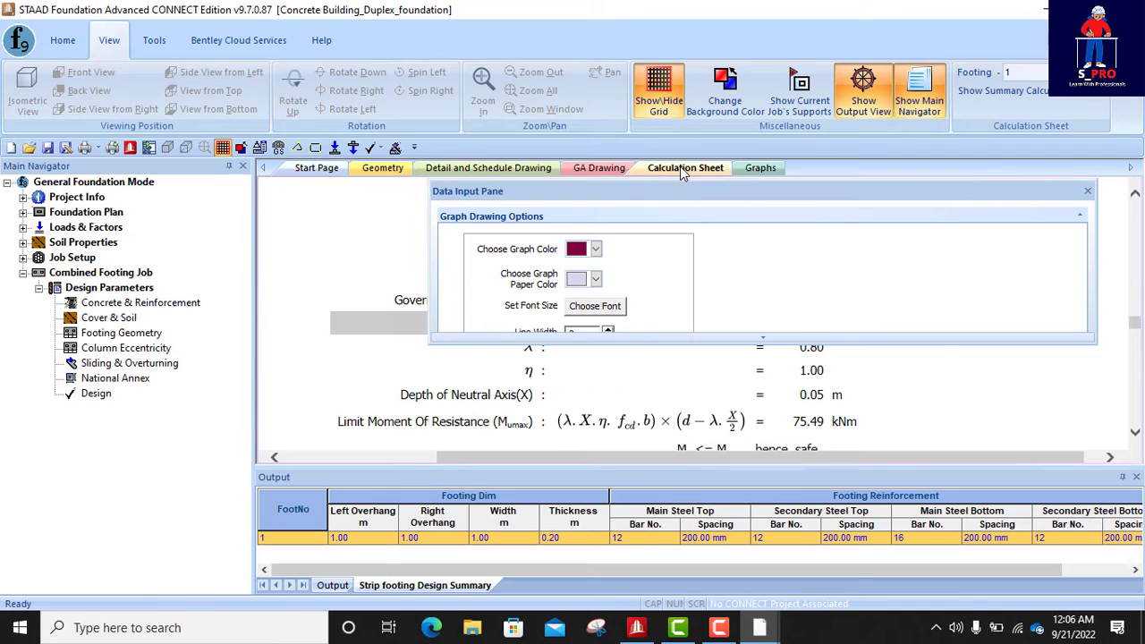
click(1085, 191)
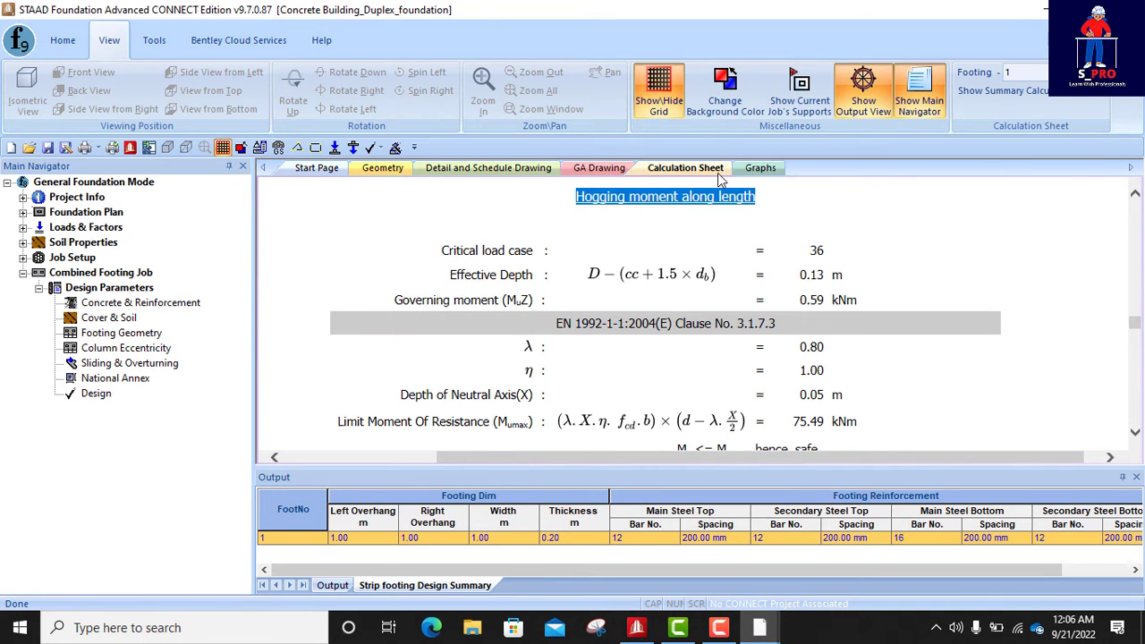
scroll(750, 276, up, 10)
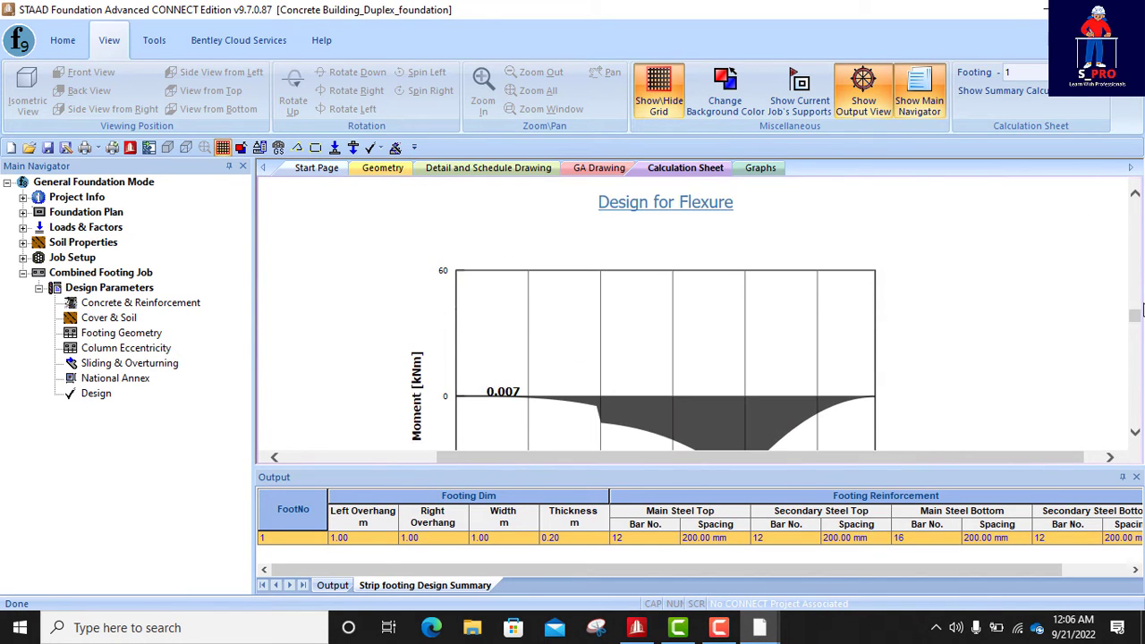
drag(1140, 322, 1138, 208)
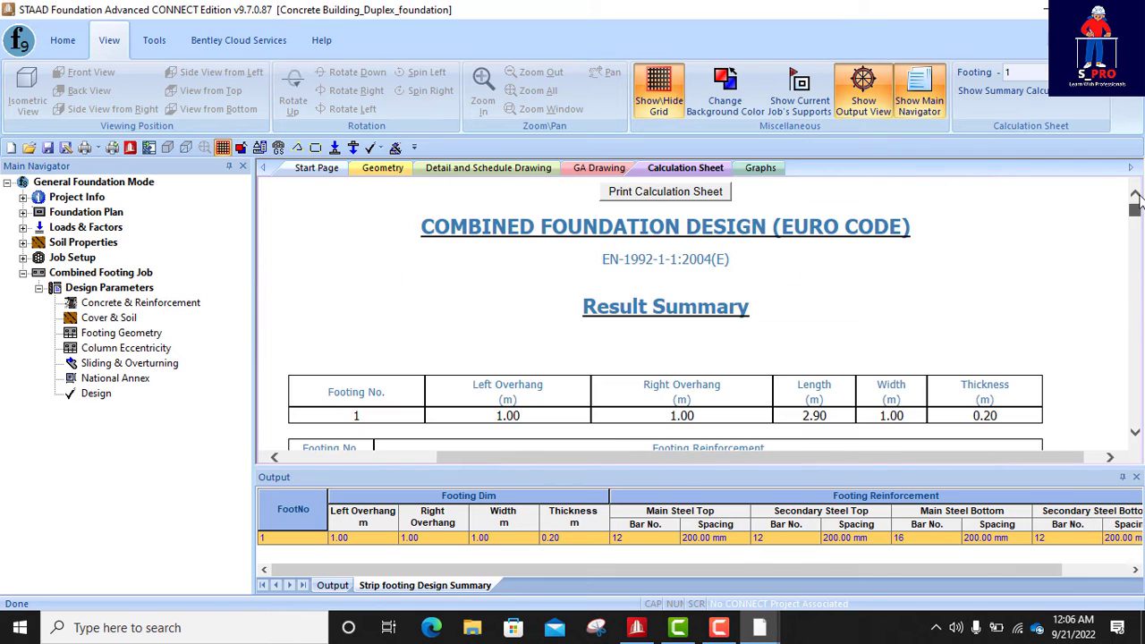
click(687, 190)
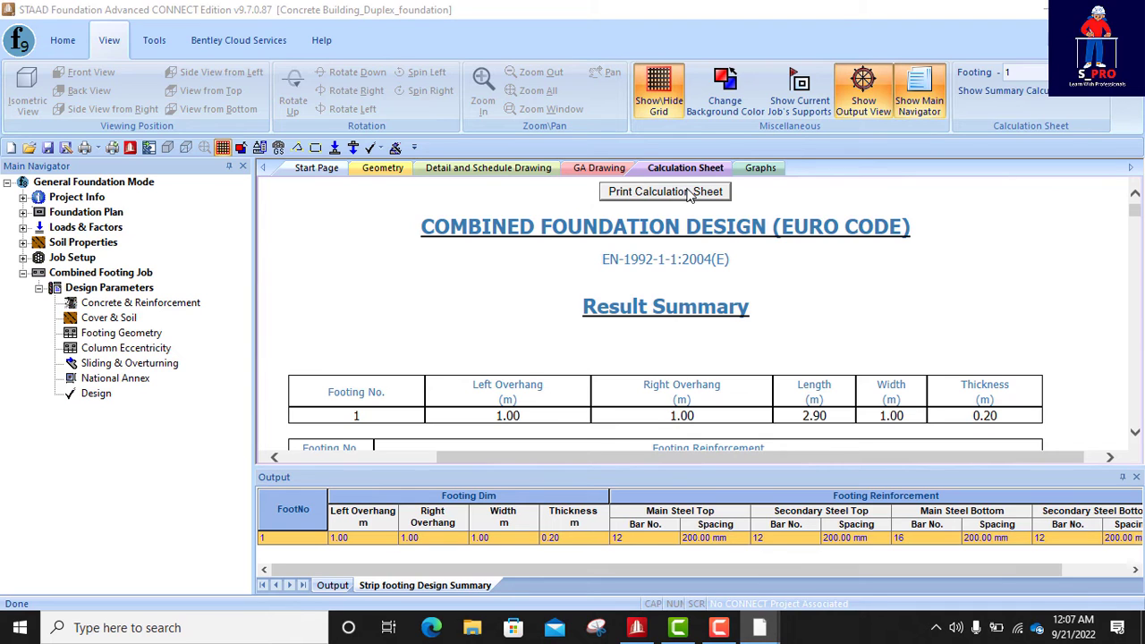
click(686, 193)
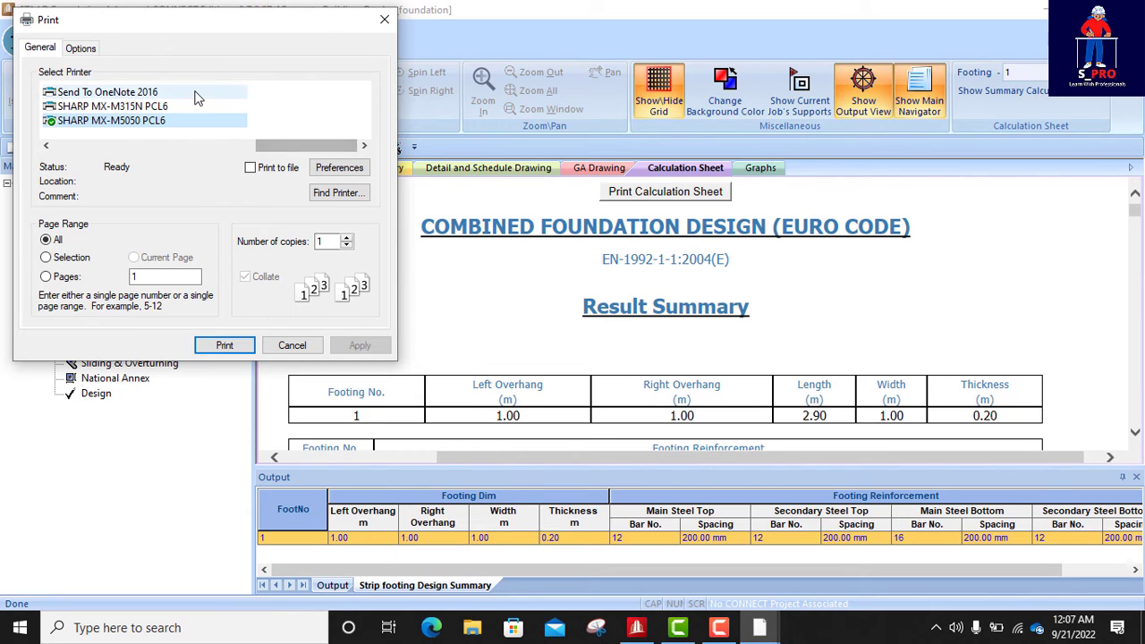
scroll(280, 105, up, 3)
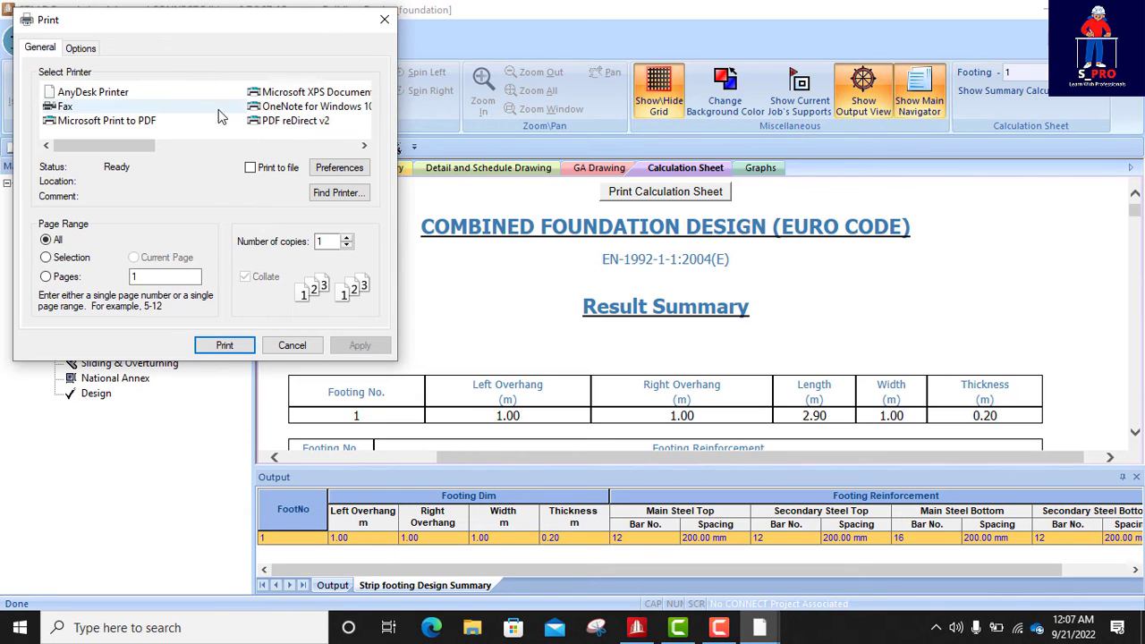
click(296, 120)
click(225, 345)
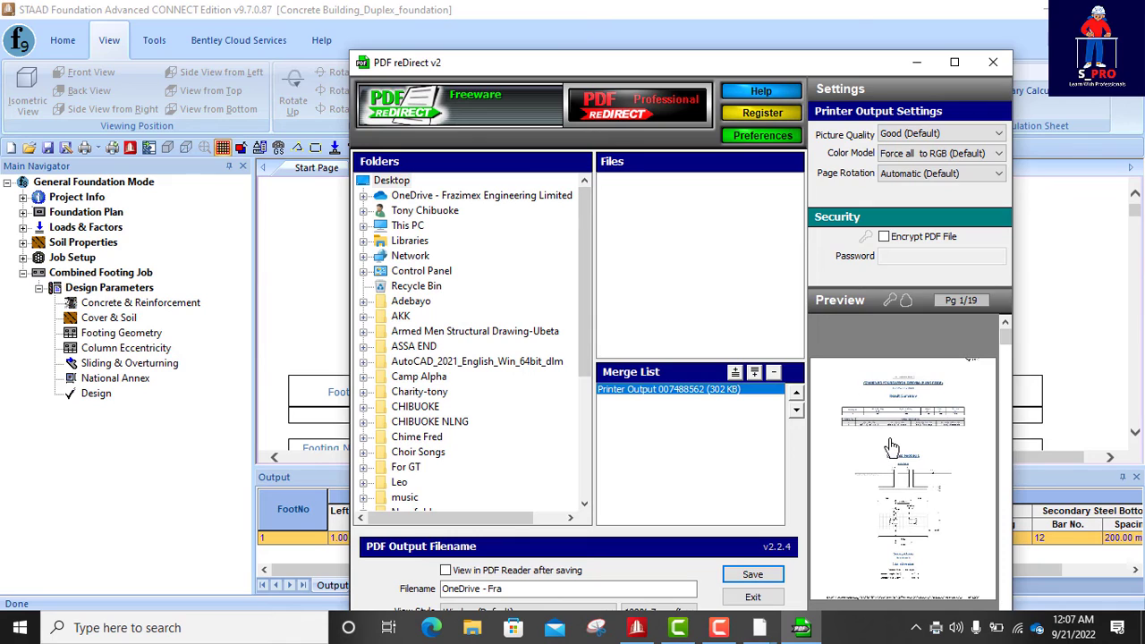
- Preview the printed calculation sheet in Foxit PDF Reader, skim its first pages, then close the preview and minimize PDF reDirect
click(895, 455)
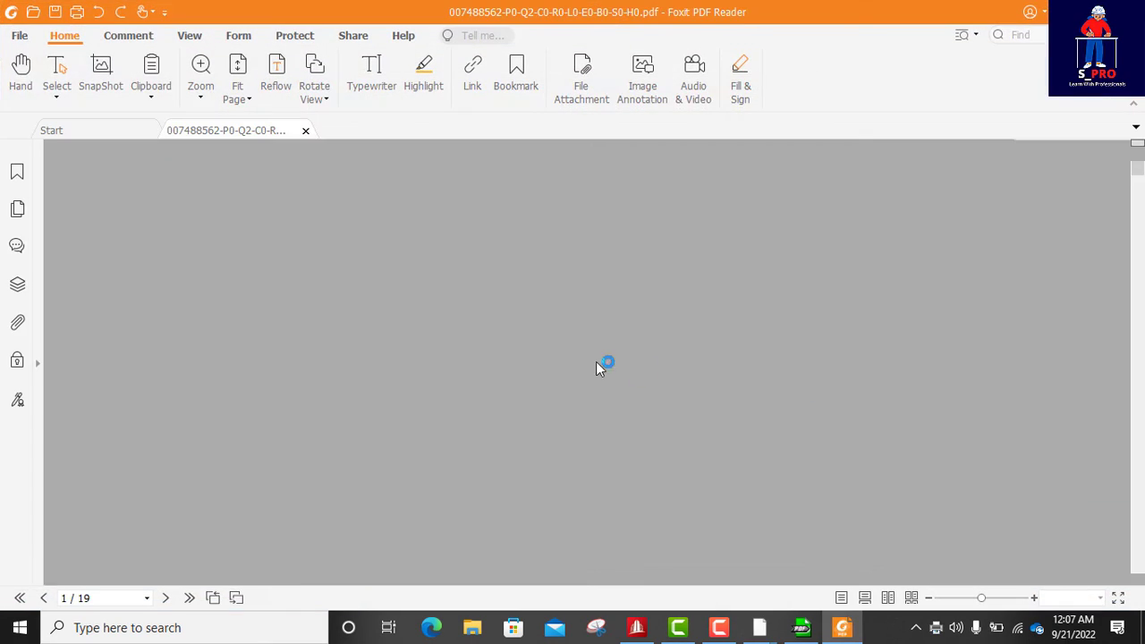
scroll(583, 350, down, 15)
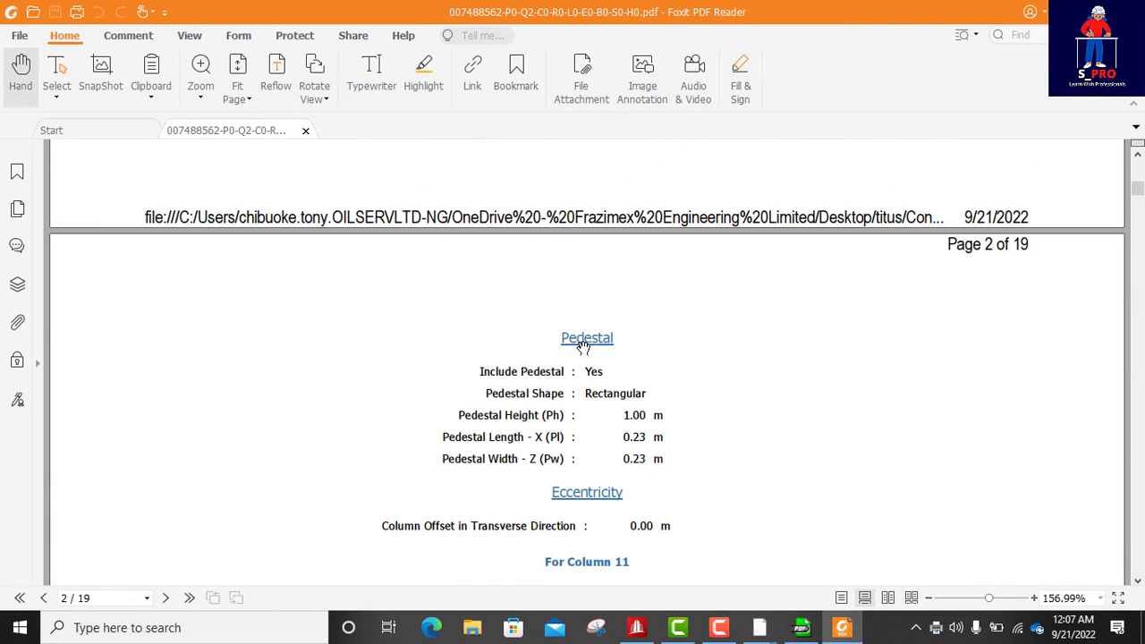
scroll(582, 347, down, 15)
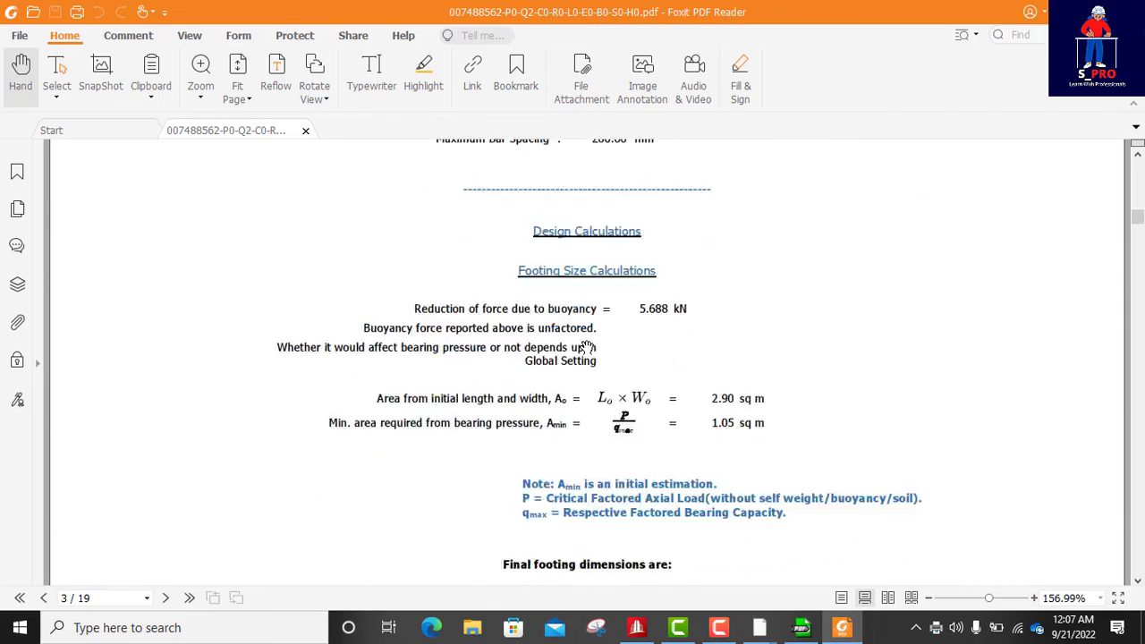
scroll(583, 347, down, 15)
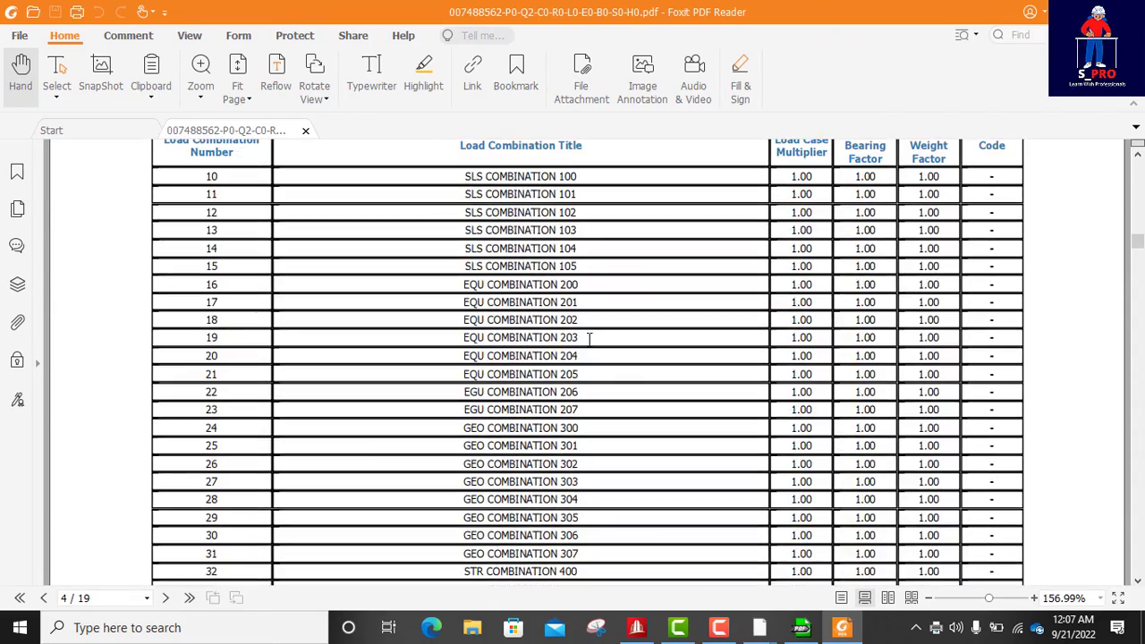
scroll(589, 338, up, 15)
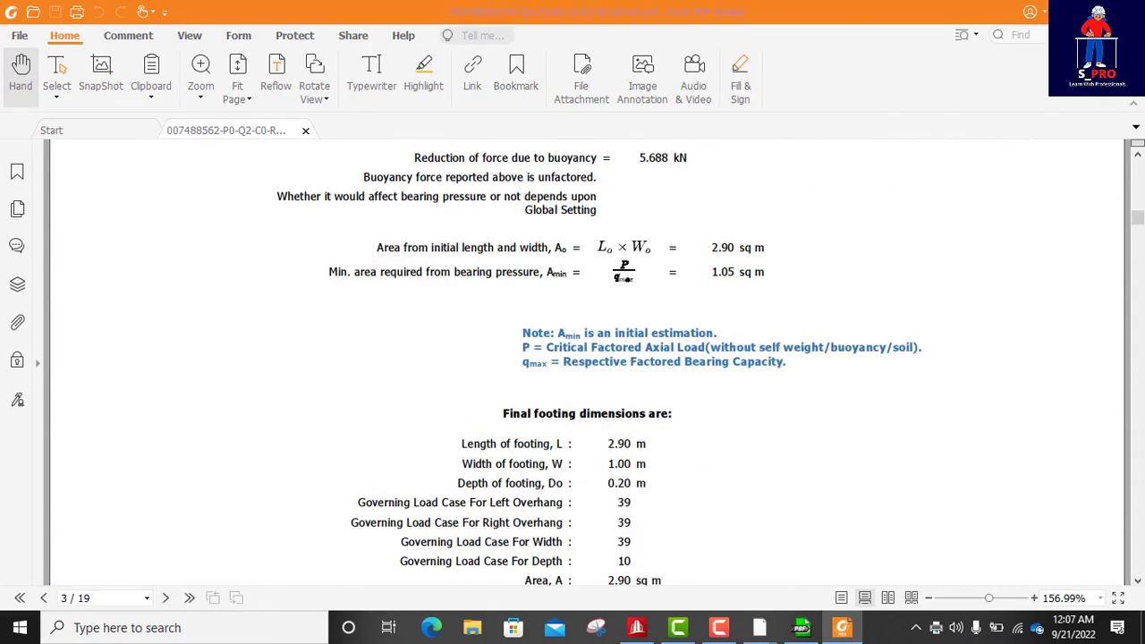
click(1125, 12)
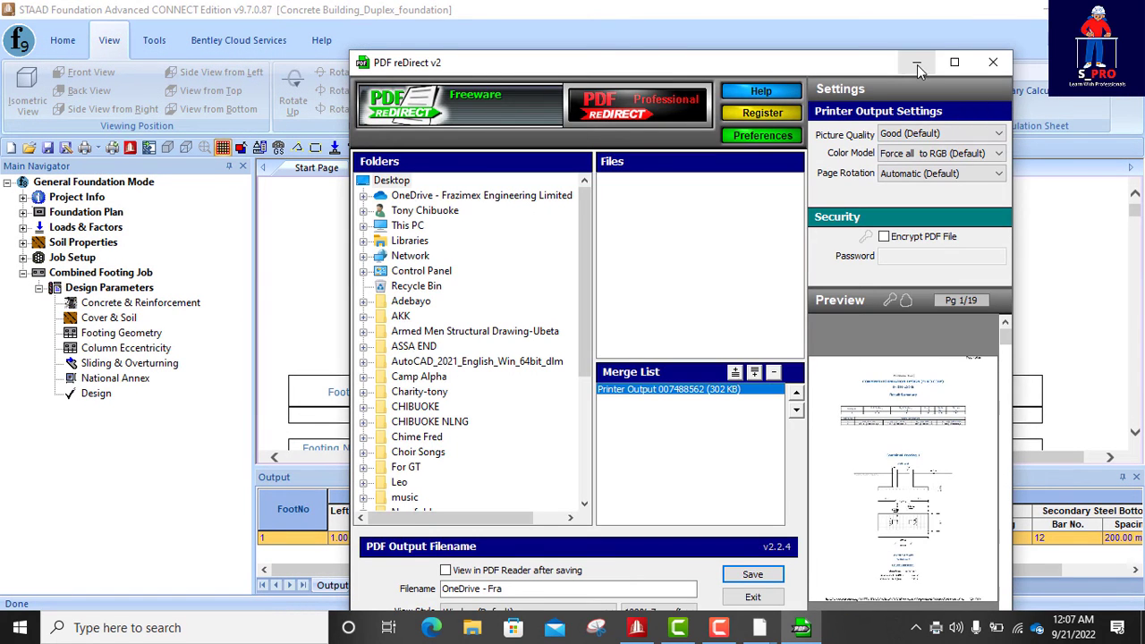
click(917, 65)
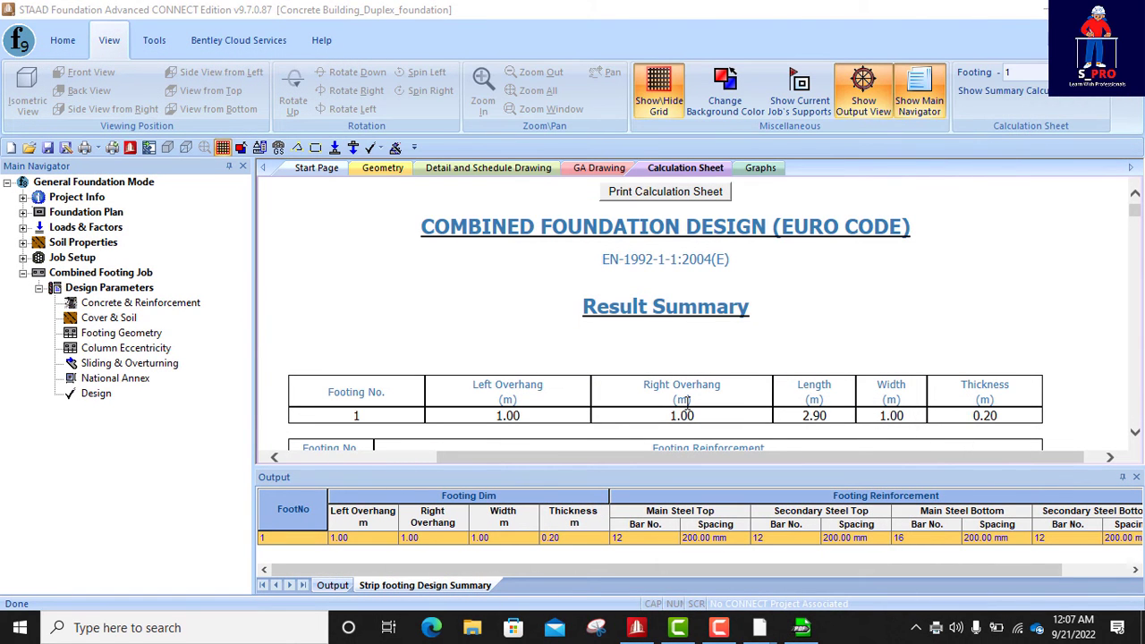